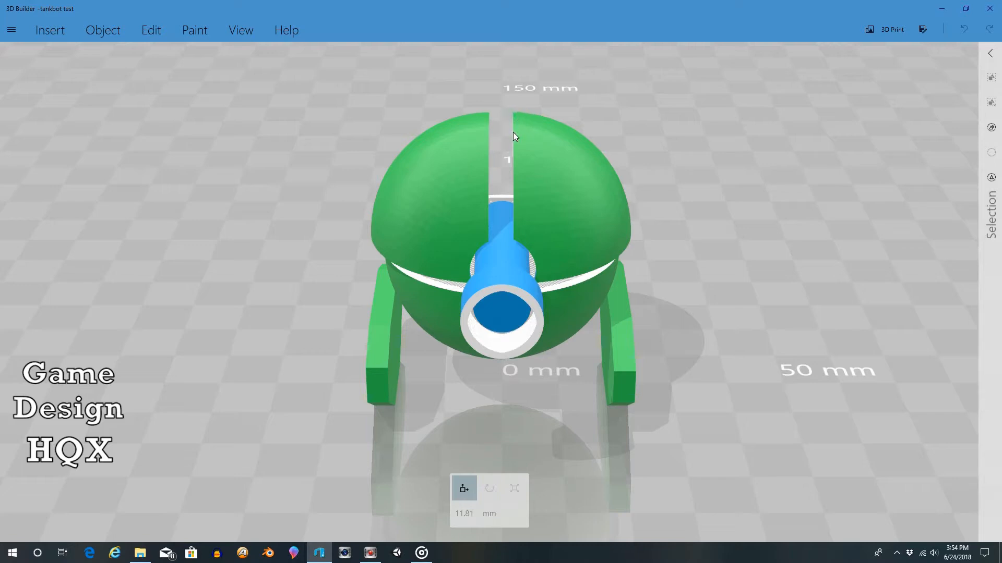
Step: Copy the half of the upper dome on the viewer's left and paste a duplicate beside the robot
left_click(554, 139)
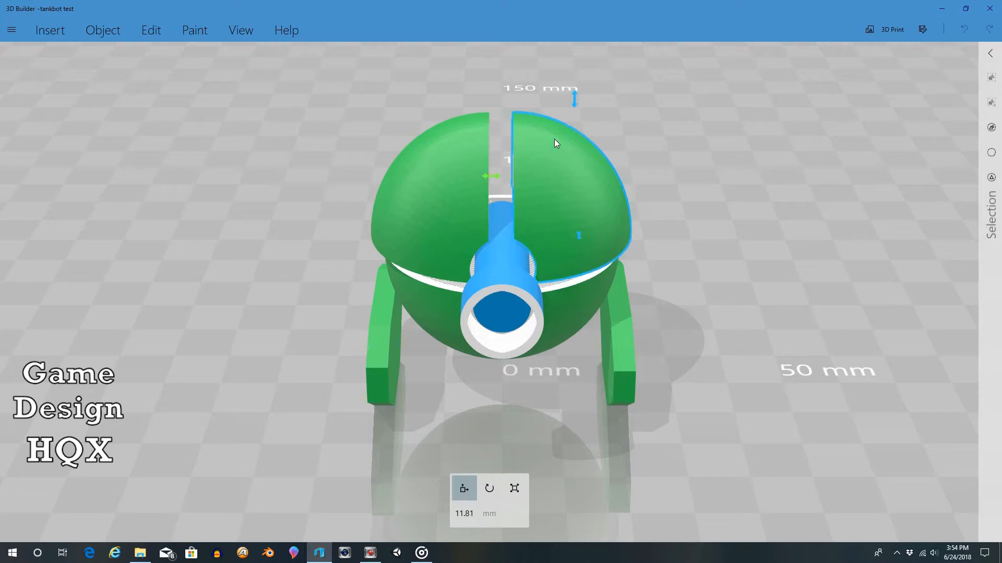
left_click(467, 173)
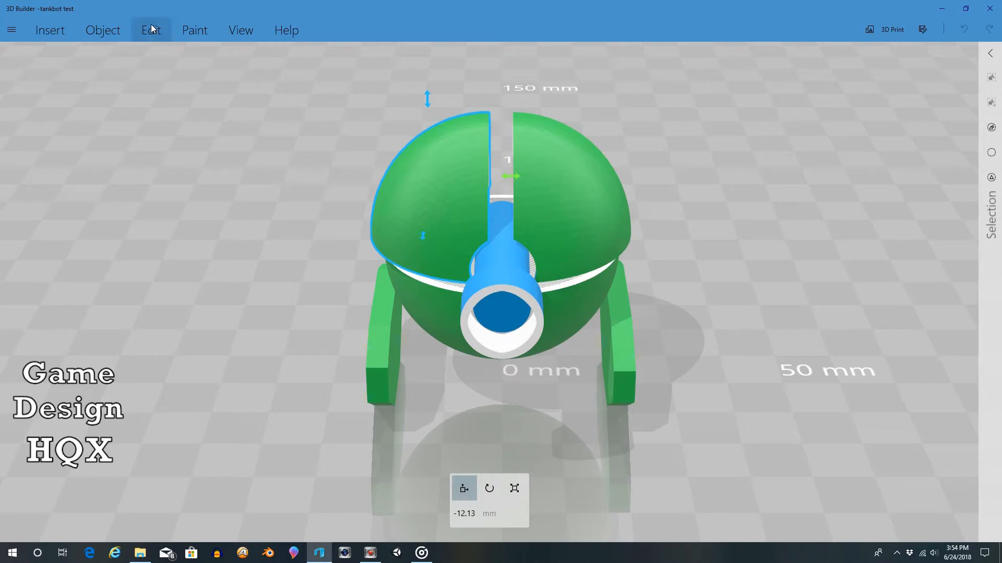
left_click(96, 32)
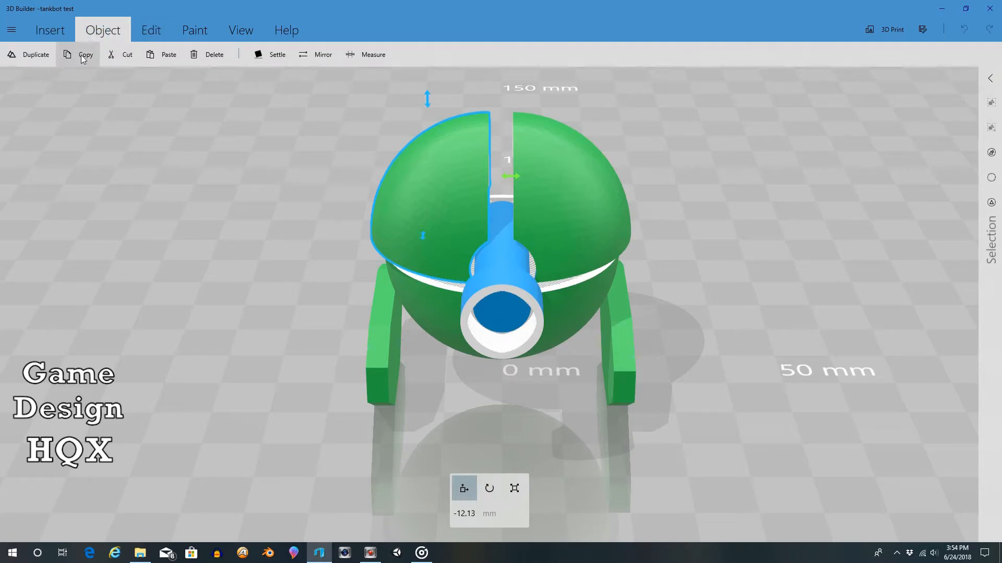
left_click(78, 54)
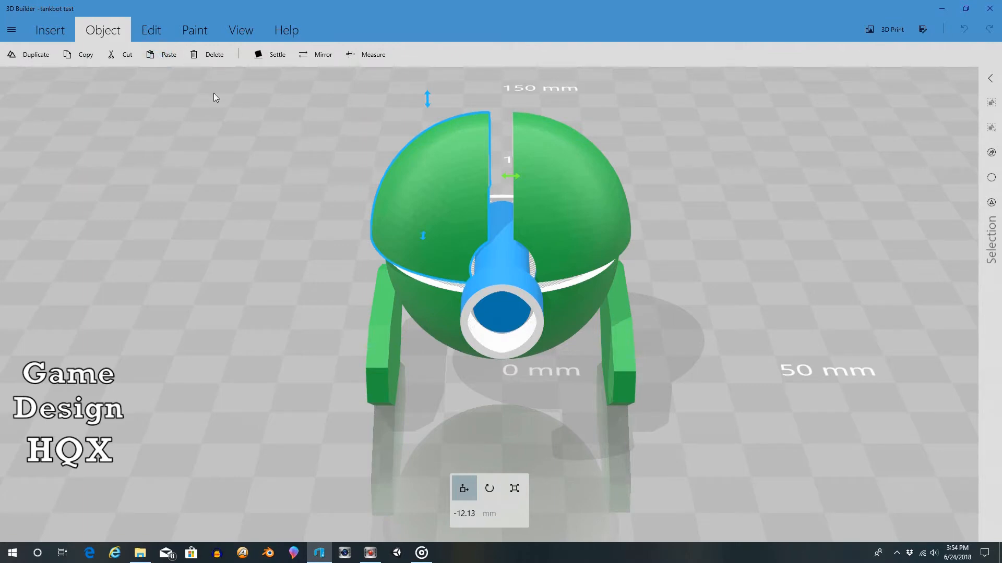
left_click(150, 55)
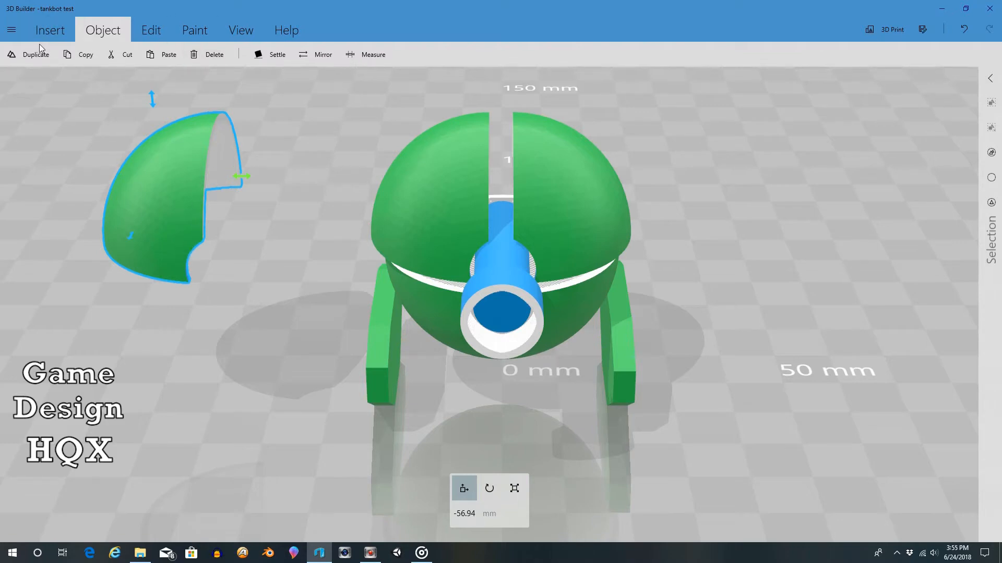
Step: Start a split of the pasted dome half and rotate the cutting plane 90 degrees so it stands vertically
left_click(151, 31)
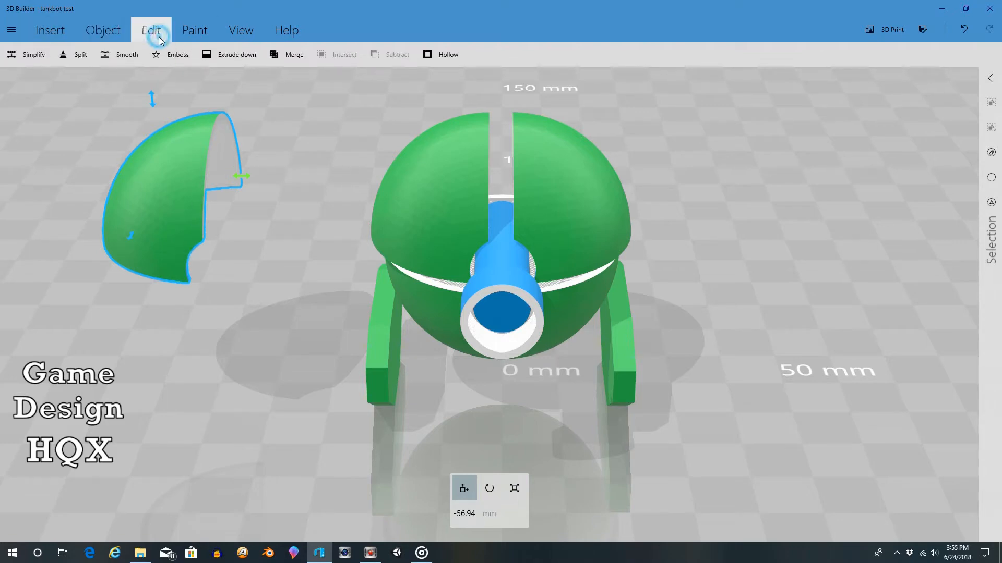
left_click(72, 56)
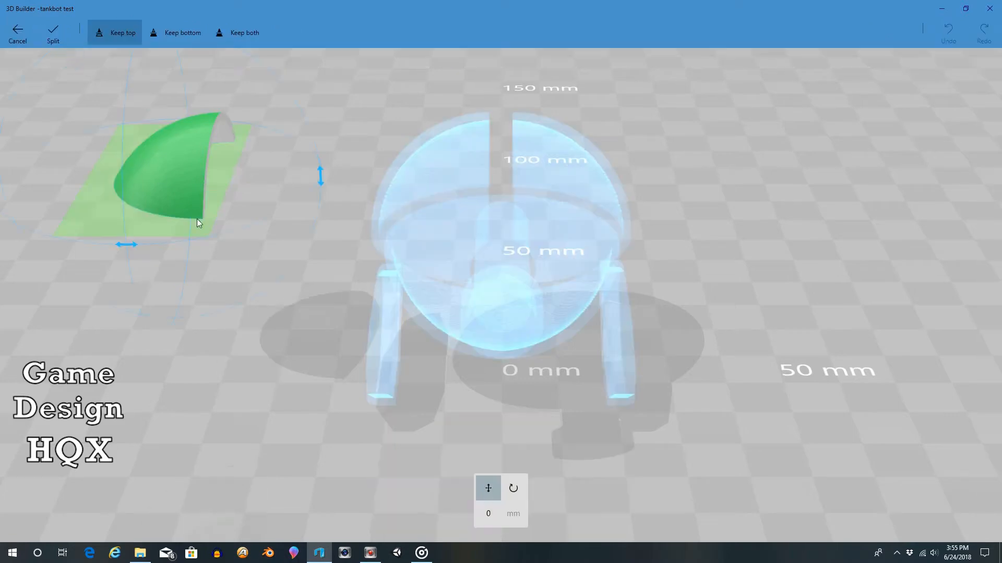
left_click(513, 488)
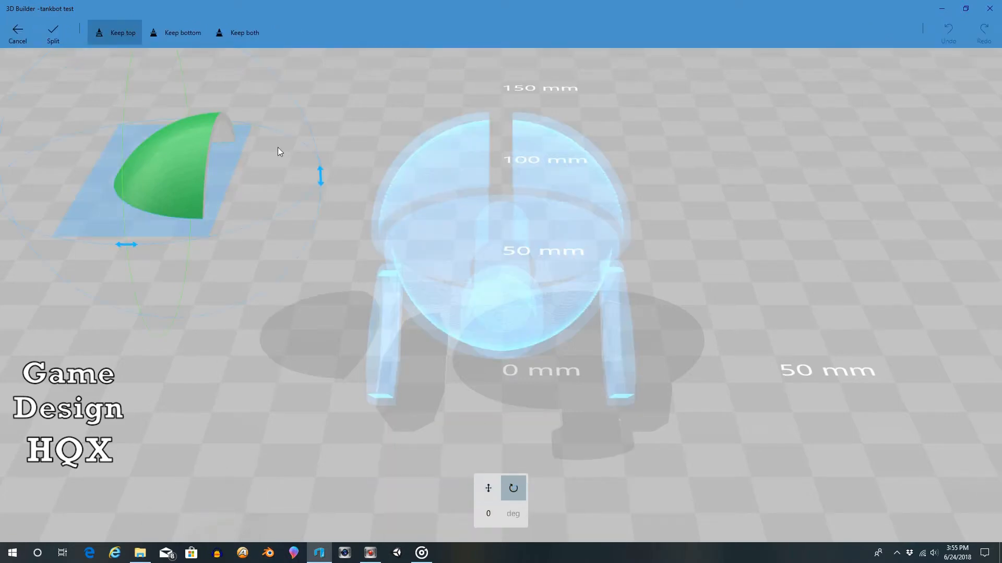
scroll(207, 81, "up", 3)
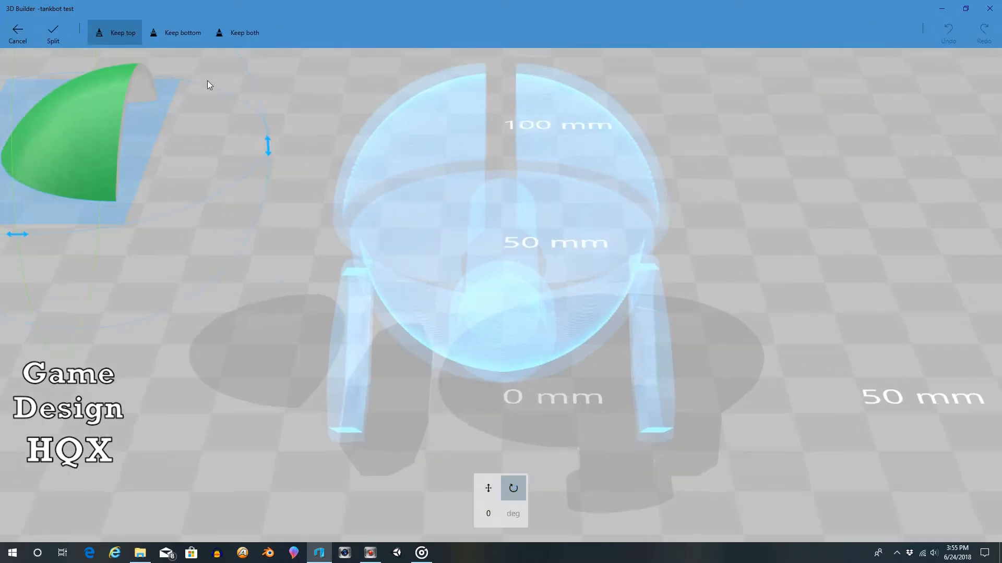
scroll(208, 80, "down", 3)
scroll(208, 80, "down", 2)
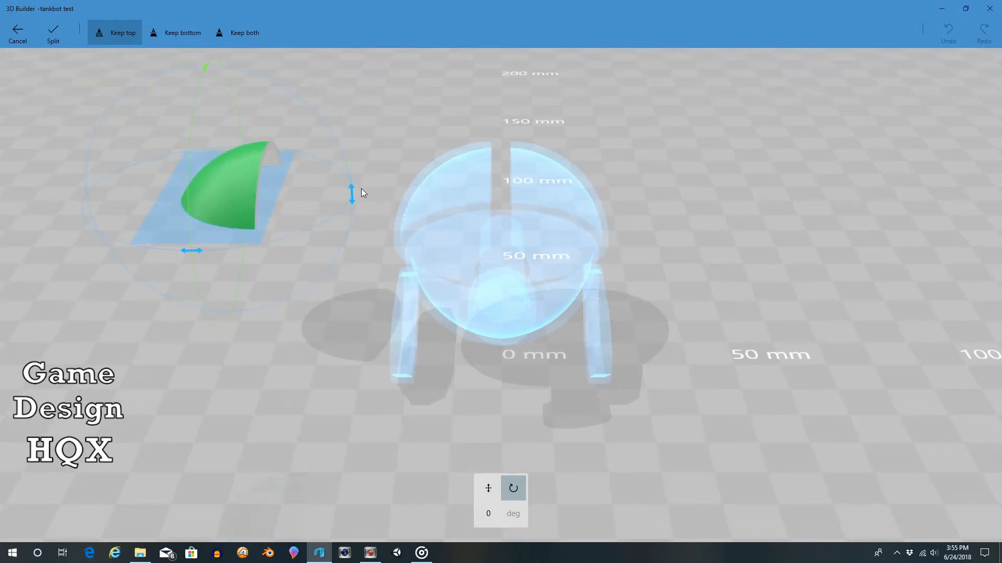
left_click_drag(351, 194, 253, 316)
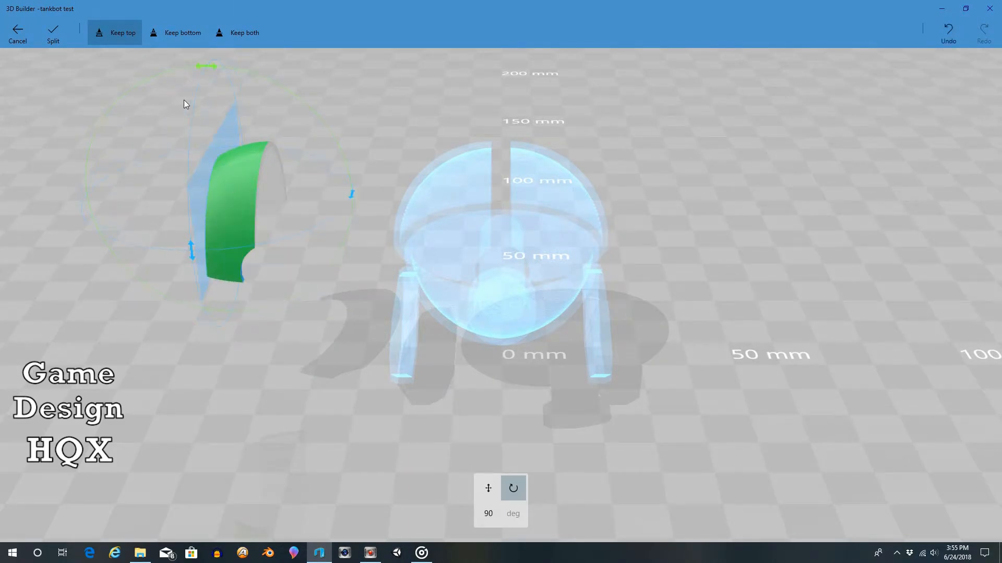
Step: Split a thin strip off the dome copy's inner edge, keeping both pieces, with the cutting plane at about -7.33 mm
left_click(175, 38)
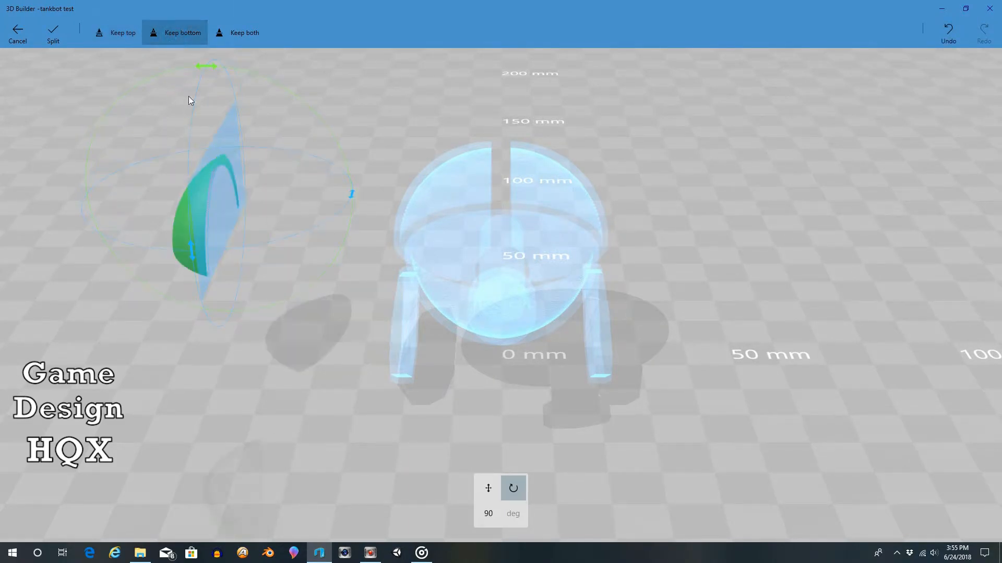
left_click(121, 32)
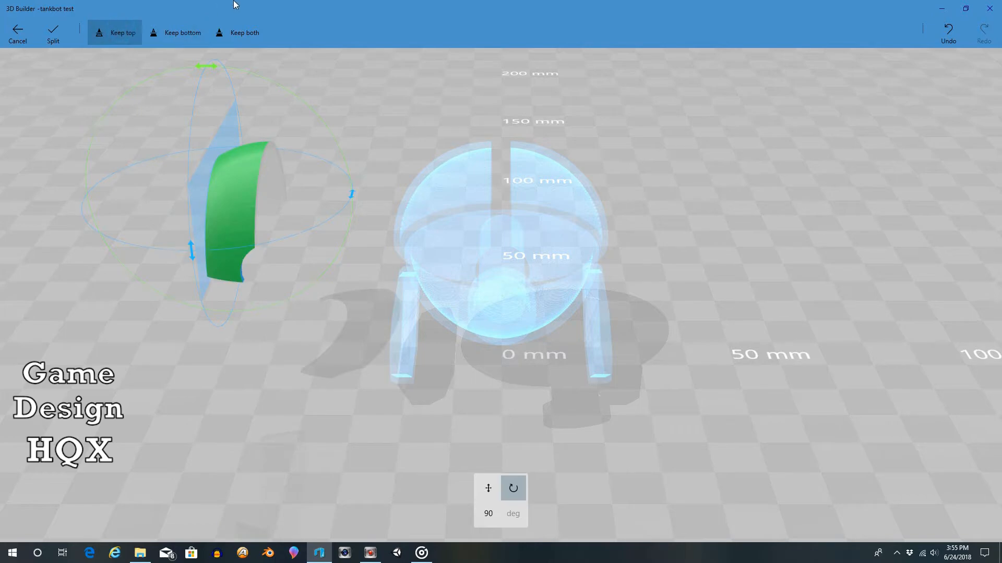
left_click(247, 38)
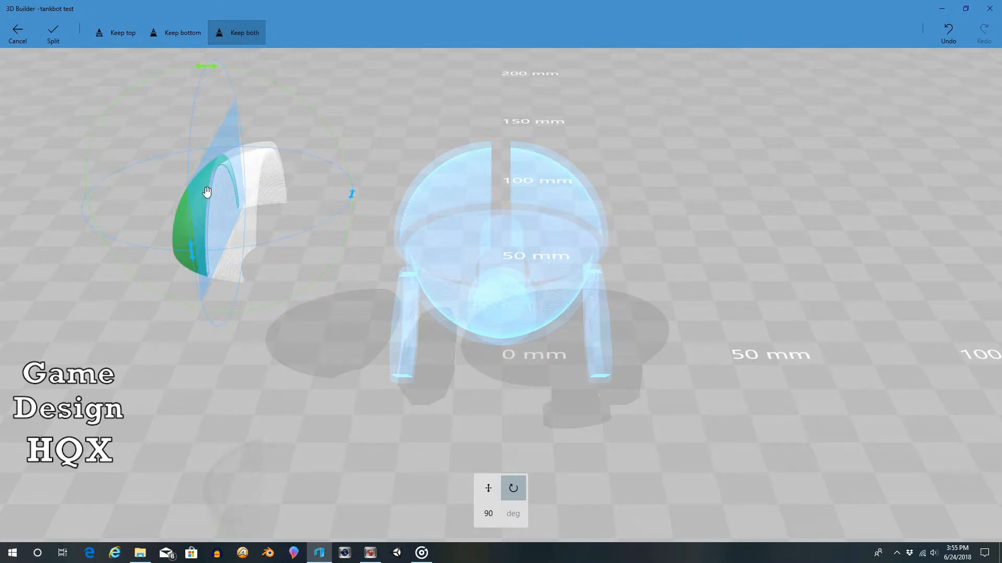
left_click_drag(199, 194, 234, 205)
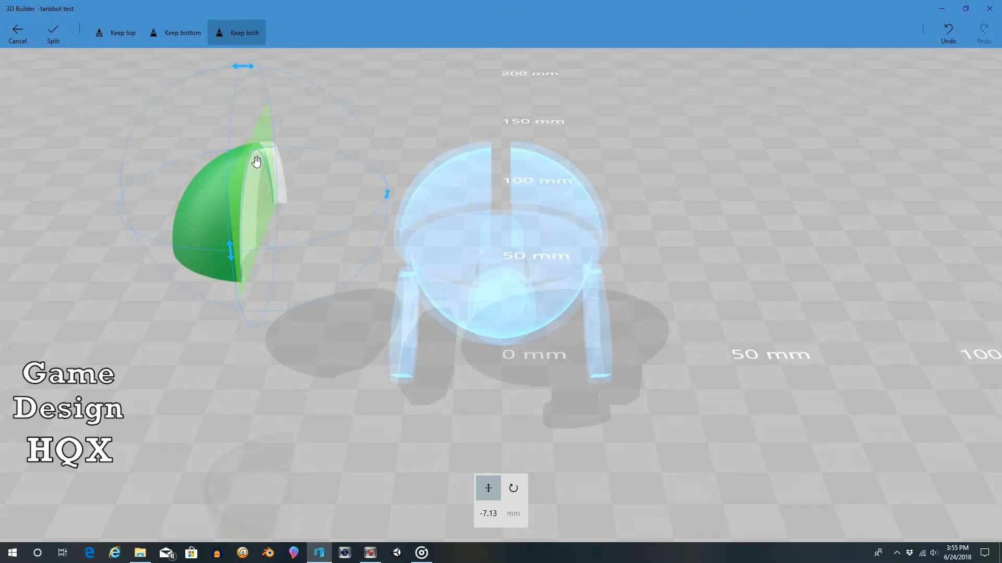
right_click_drag(317, 153, 286, 185)
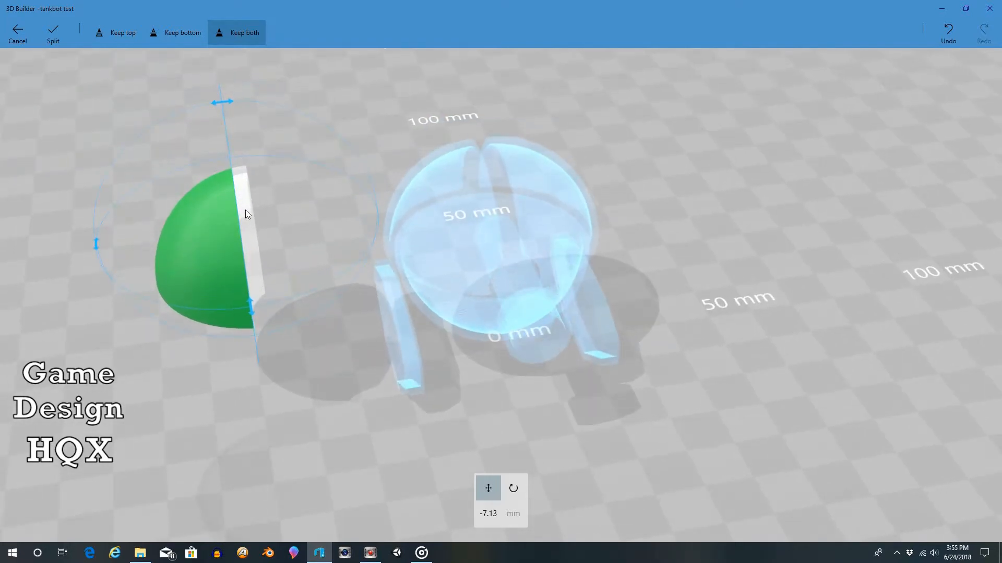
right_click_drag(313, 214, 235, 192)
left_click_drag(234, 189, 238, 191)
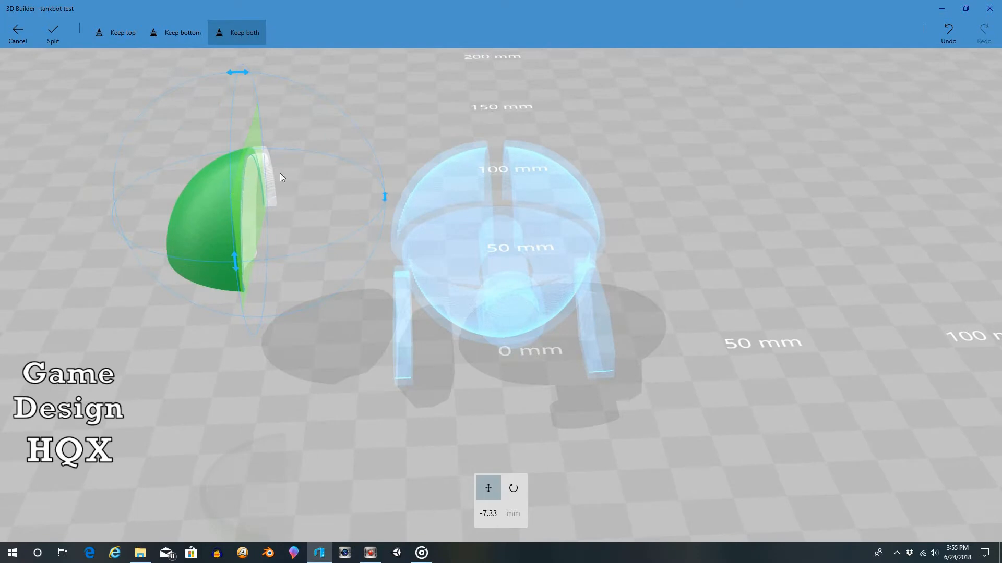
left_click_drag(297, 162, 321, 148)
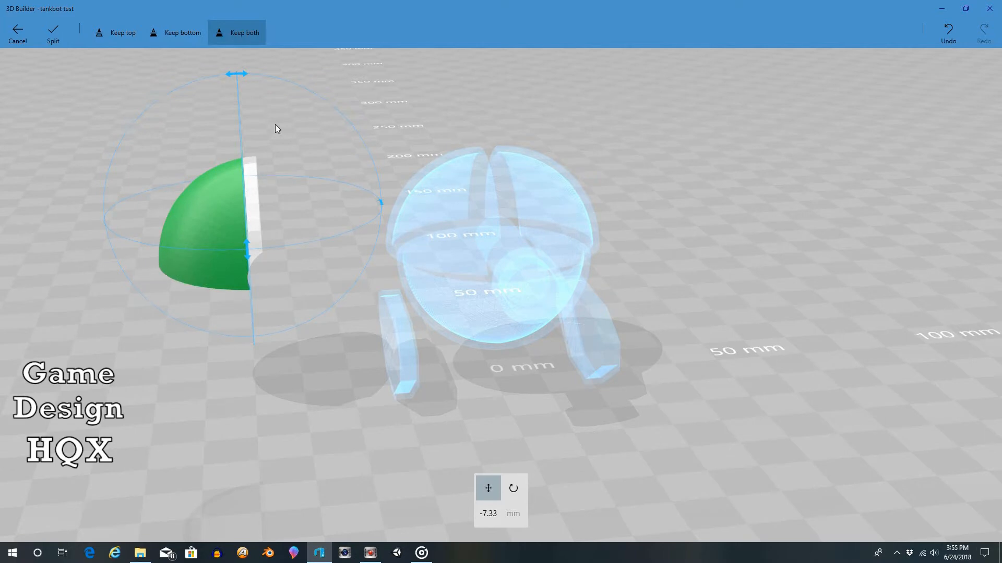
left_click(54, 36)
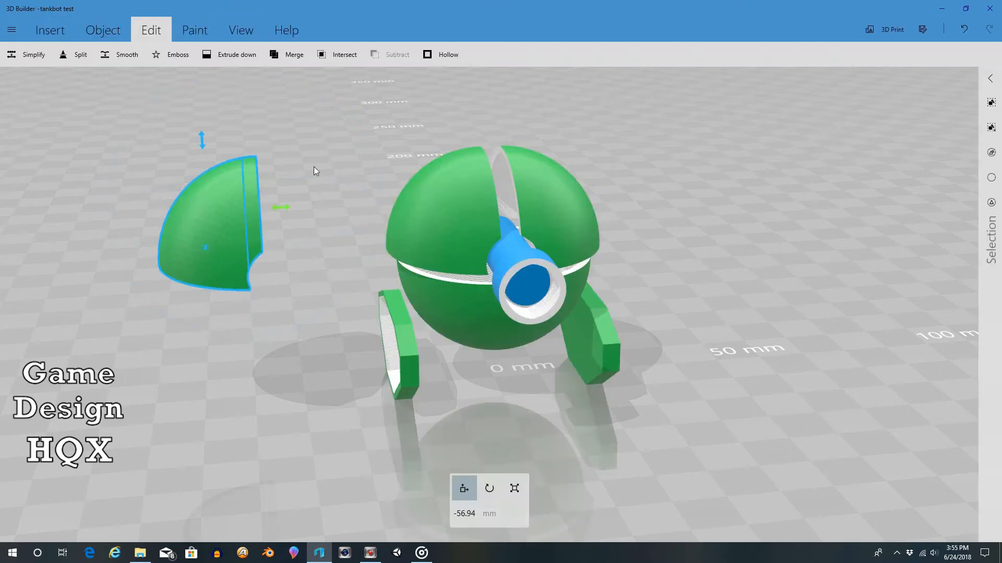
Step: Select only the thin strip cut from the dome copy and move it onto the robot's dome beside the center slot
left_click(991, 177)
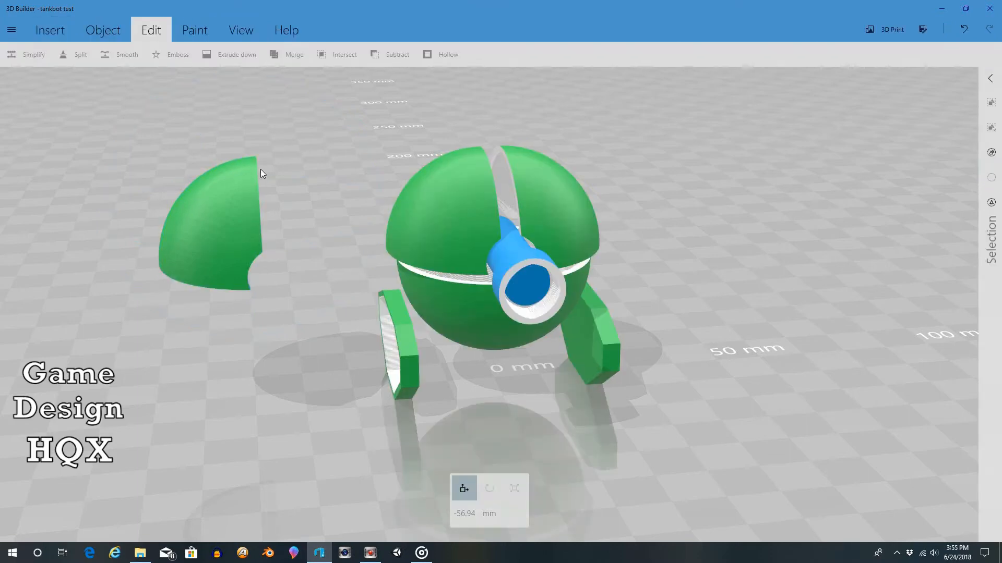
left_click(248, 180)
left_click_drag(287, 210, 510, 224)
left_click_drag(696, 151, 615, 178)
Step: Scale the strip up slightly to about 2.71 mm wide and check its fit around the dome
left_click(514, 488)
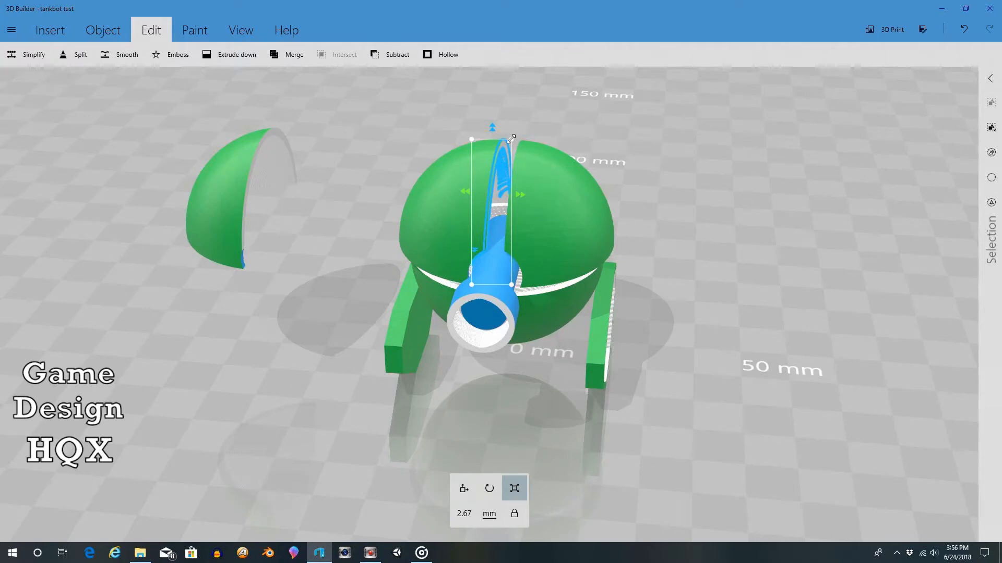
left_click_drag(511, 139, 514, 136)
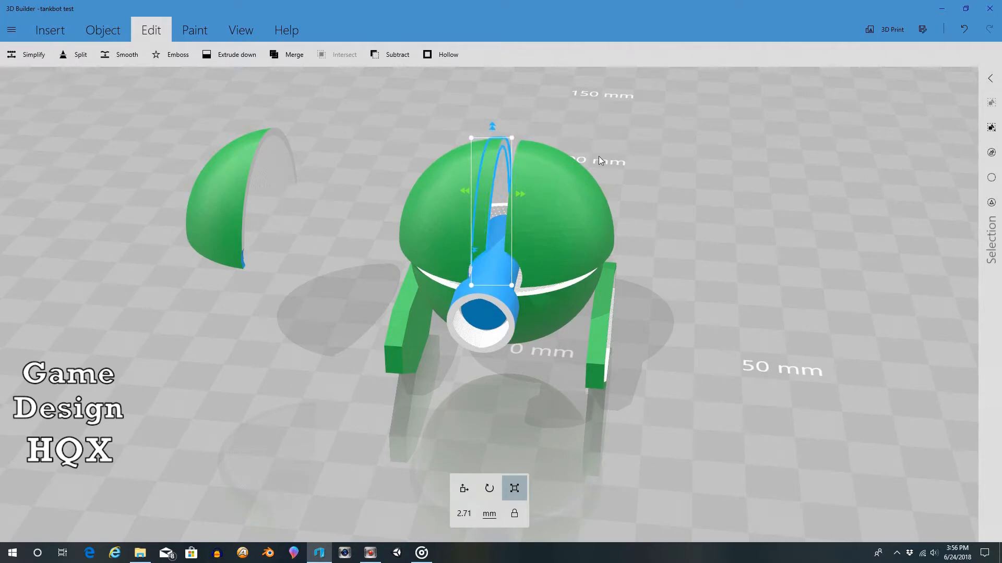
left_click_drag(596, 158, 2, 124)
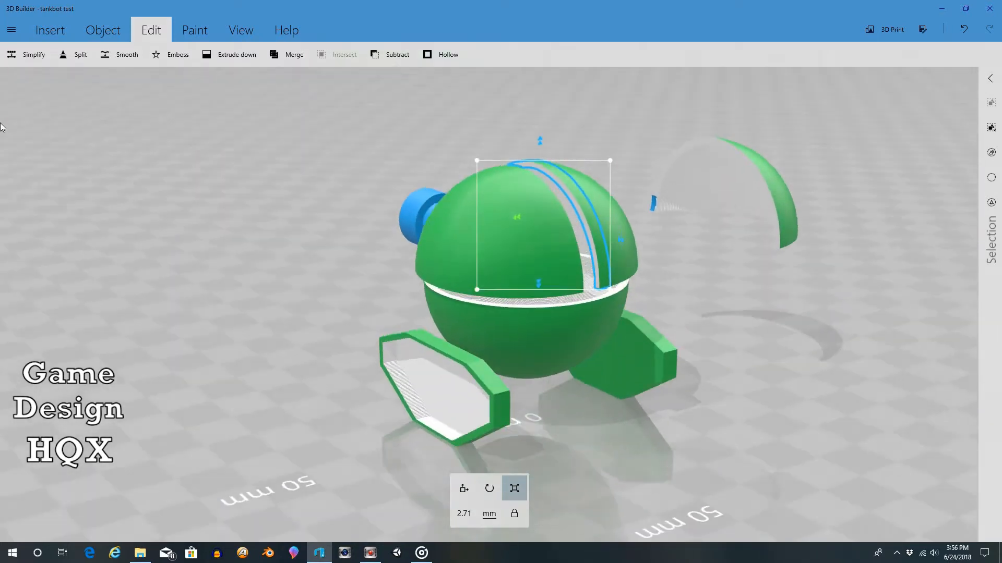
left_click_drag(625, 283, 320, 252)
scroll(327, 255, "up", 3)
scroll(326, 252, "up", 1)
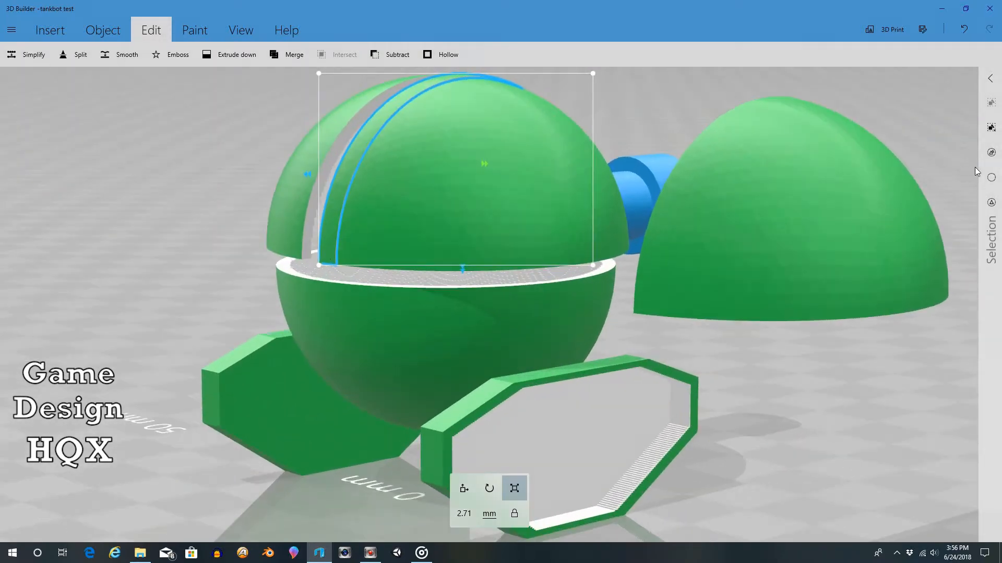
Step: Inspect the deselected strip on the dome, then enlarge it further to about 2.75 mm wide
left_click(991, 179)
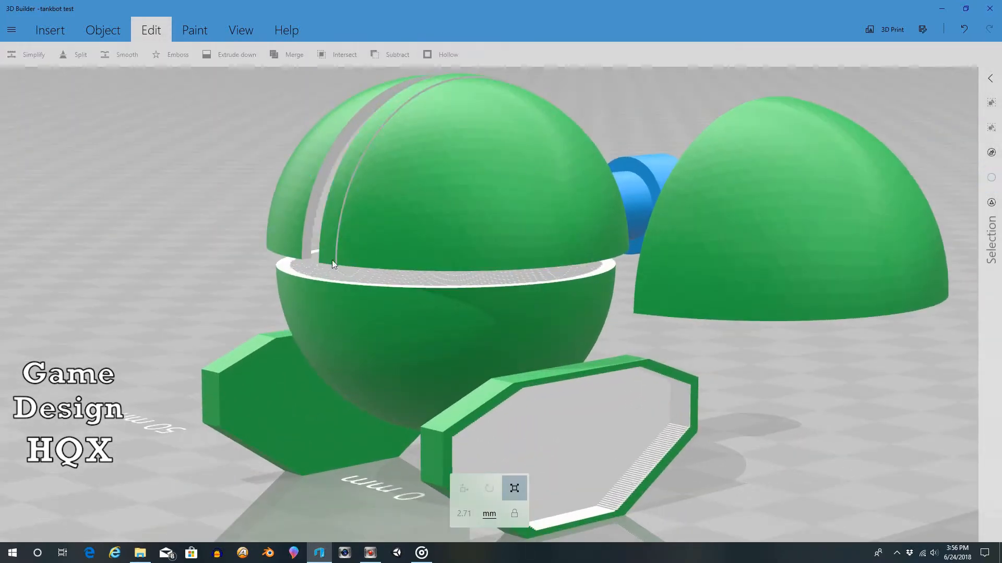
left_click_drag(499, 69, 483, 164)
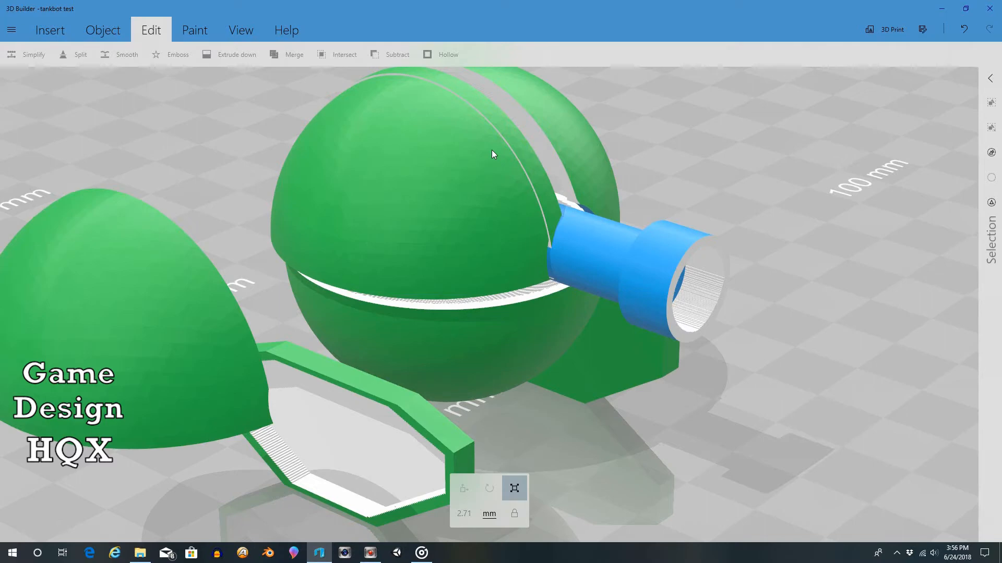
left_click_drag(706, 137, 774, 146)
left_click(546, 163)
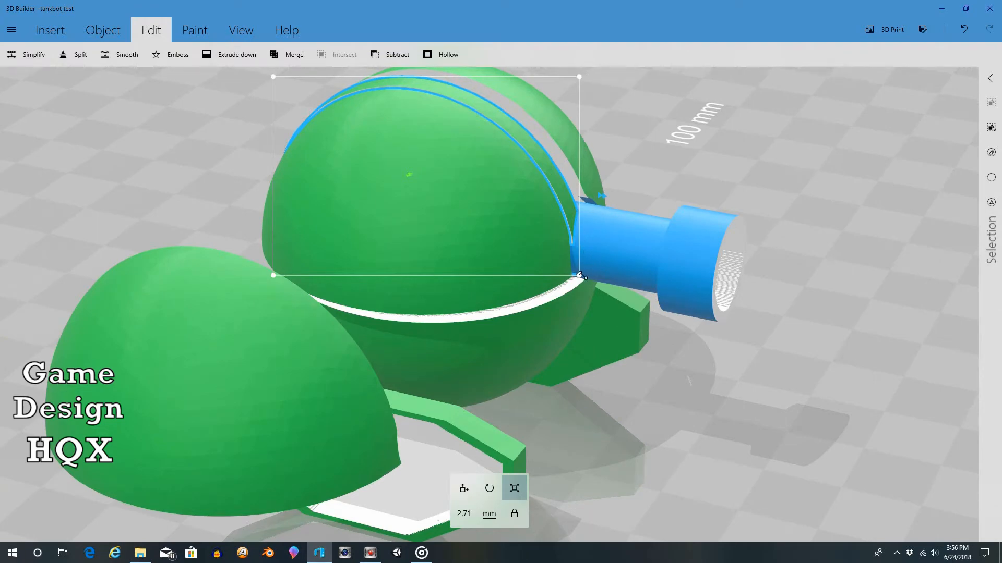
left_click_drag(576, 275, 581, 275)
right_click_drag(675, 105, 387, 121)
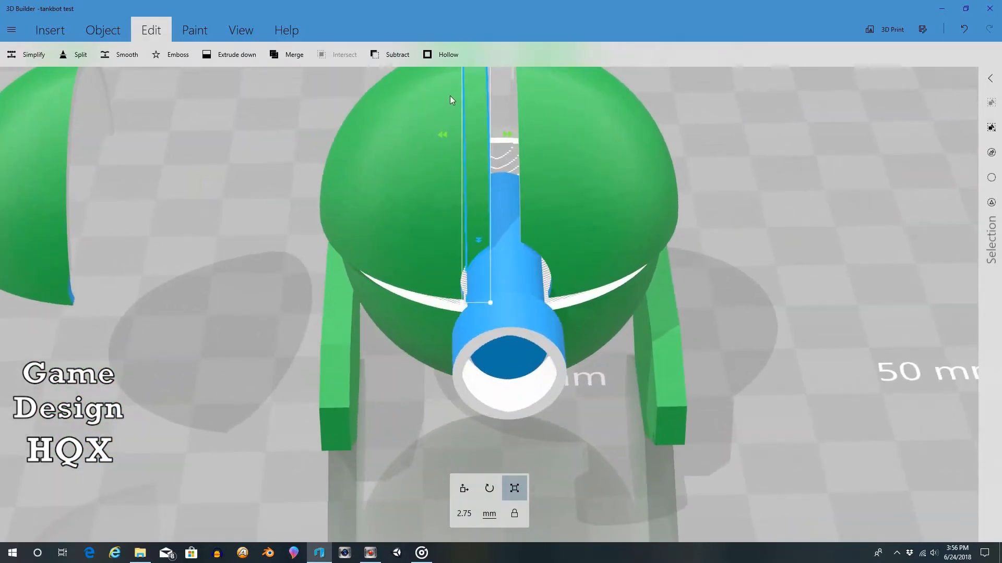
scroll(450, 96, "down", 3)
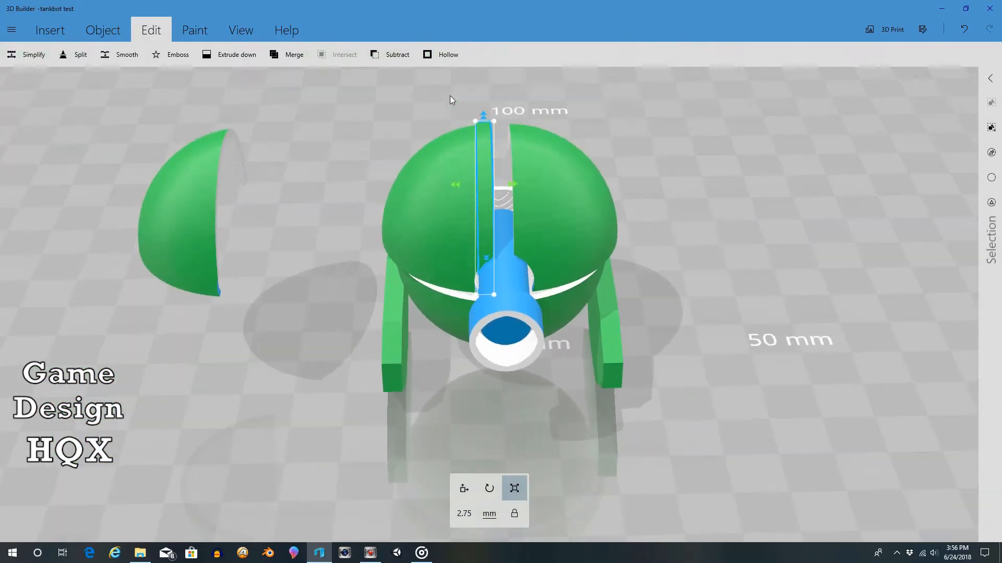
Step: Split the remaining dome copy horizontally near its lower rim, keeping both pieces, with the cutting plane at about 7.17 mm
left_click(188, 186)
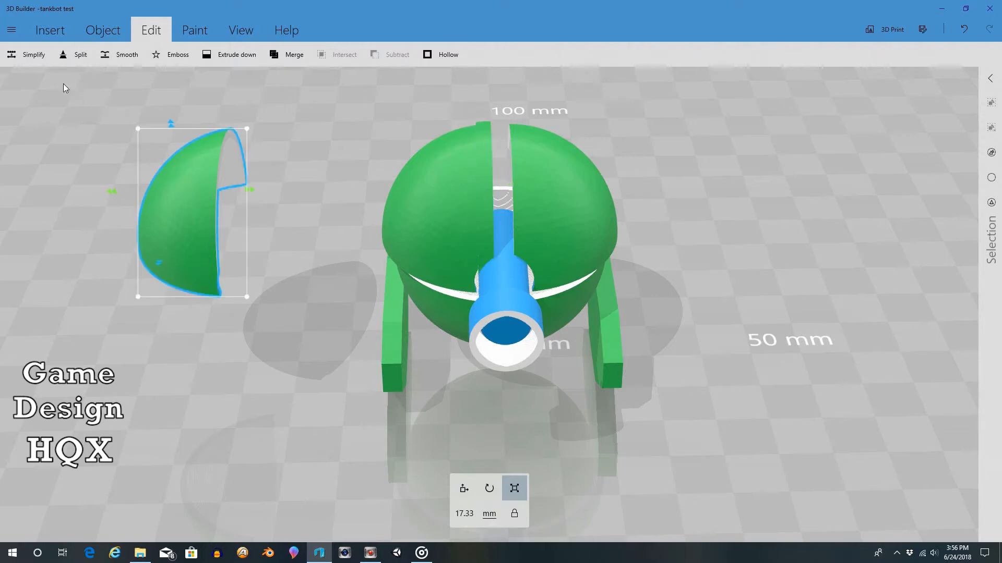
left_click(82, 56)
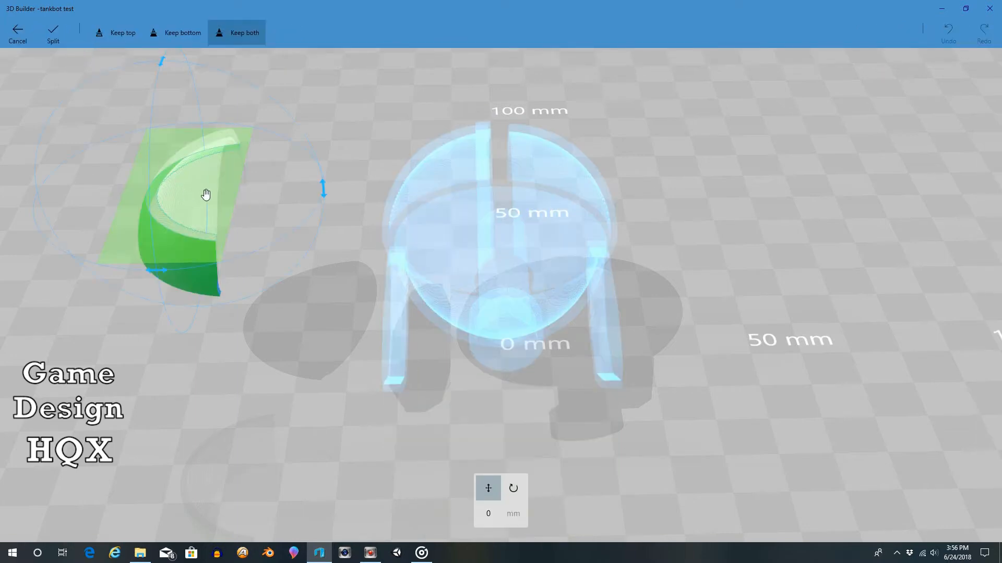
left_click_drag(286, 172, 383, 121)
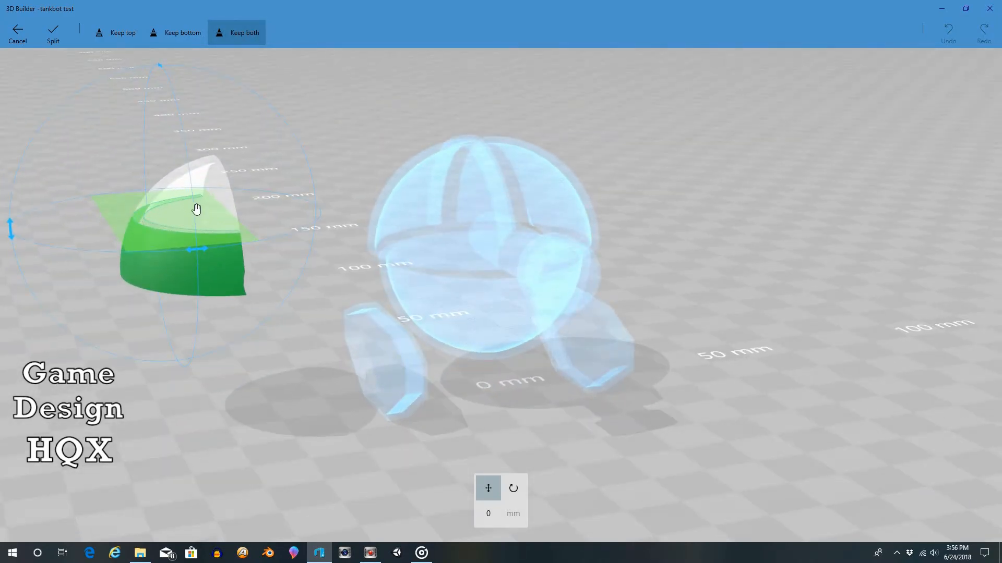
left_click_drag(156, 217, 208, 287)
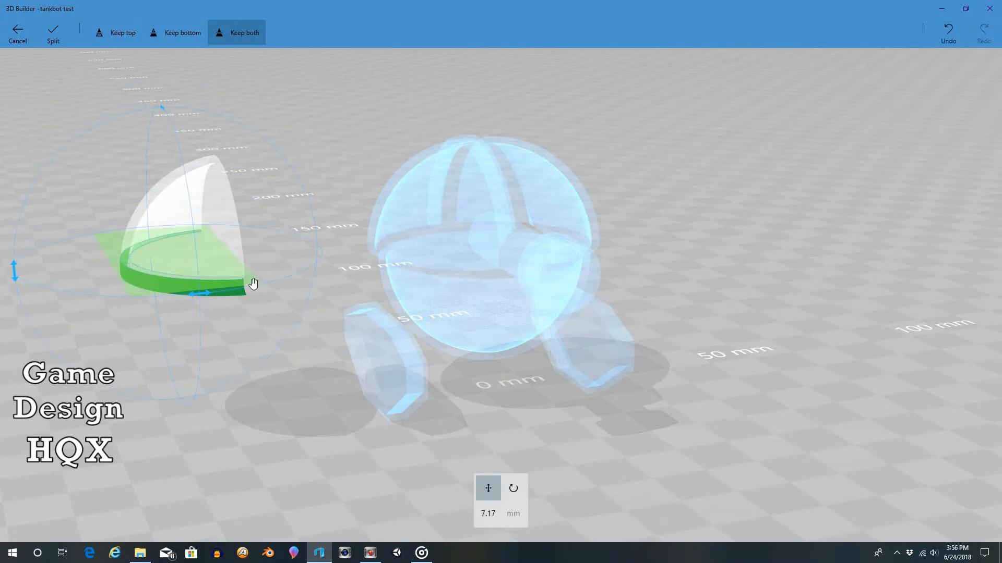
mouse_move(287, 257)
left_mouse_down()
mouse_move(246, 230)
mouse_move(239, 254)
mouse_move(253, 268)
mouse_move(216, 273)
mouse_move(293, 231)
mouse_move(288, 257)
left_mouse_up()
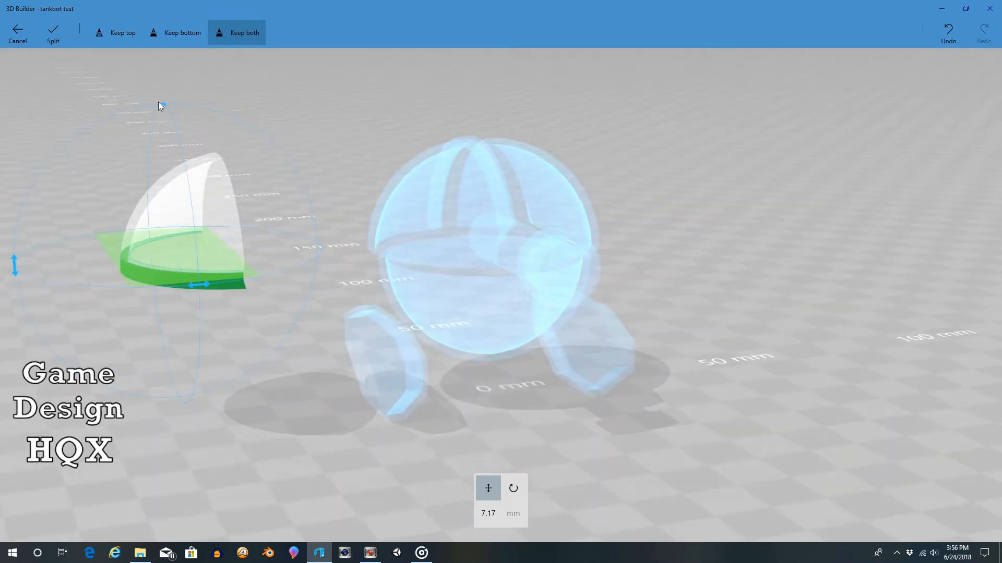
left_click(53, 34)
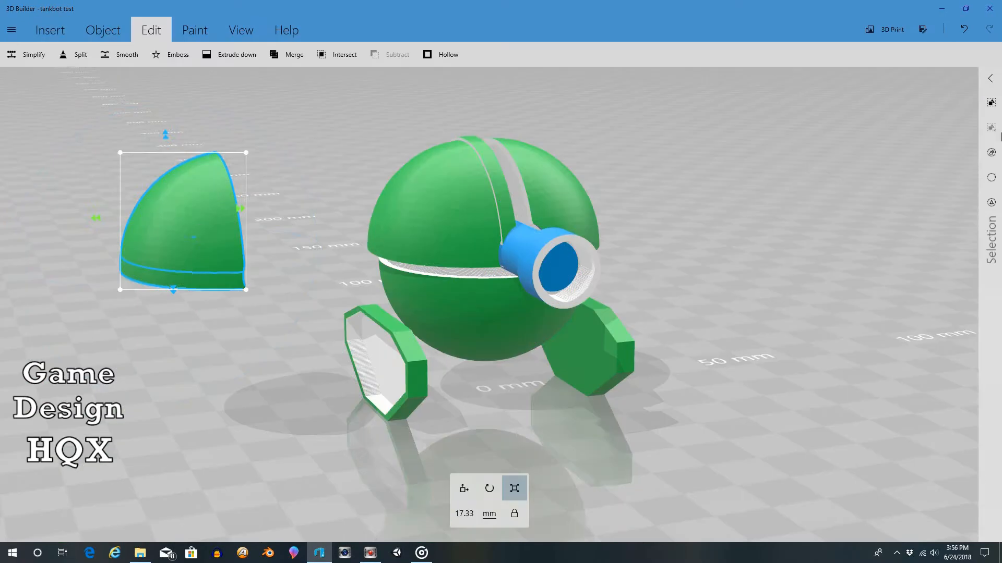
Step: Move only the lower rim strip of the dome copy onto the robot's matching dome half and scale it up to about 17.86 mm
left_click(992, 180)
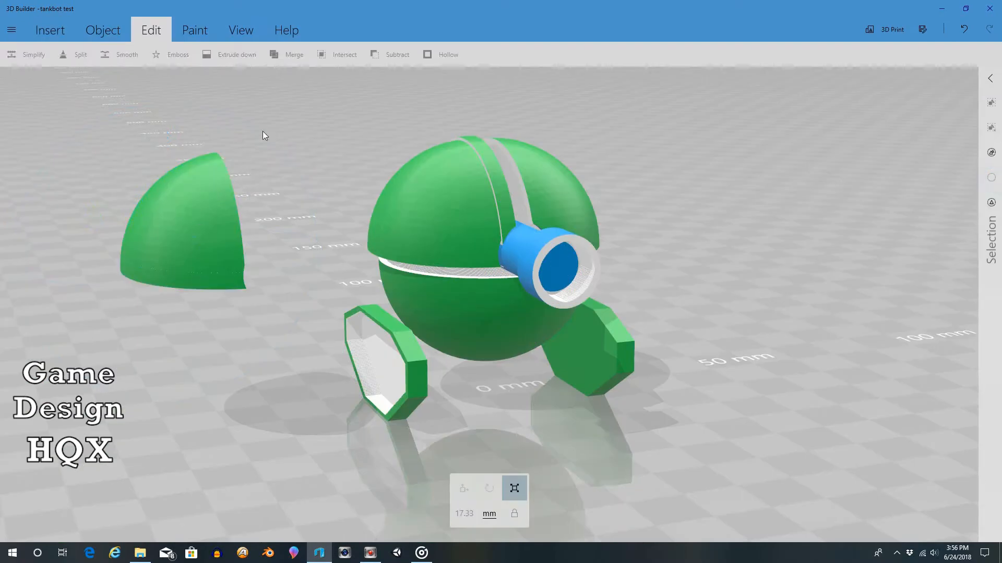
left_click(179, 280)
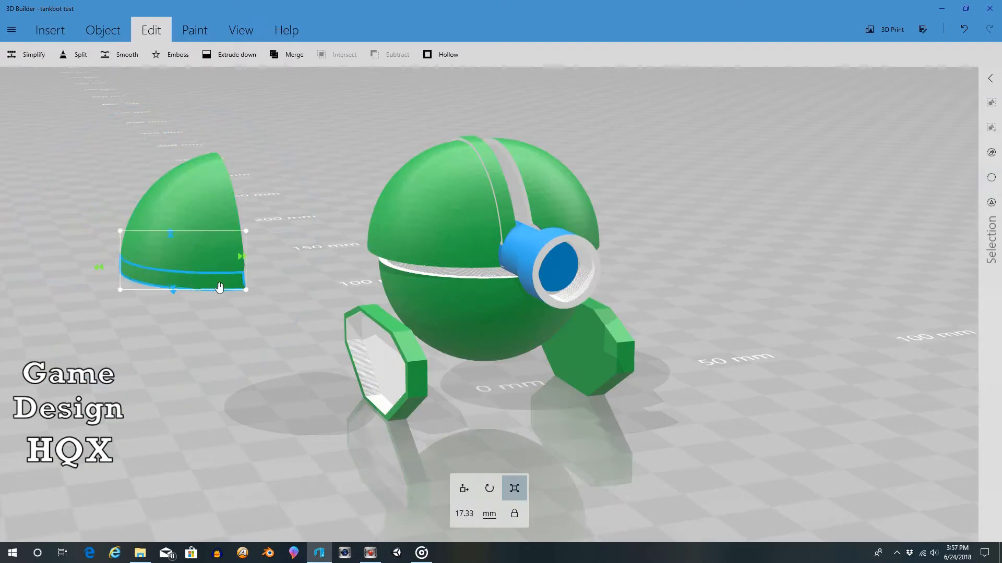
left_click(464, 488)
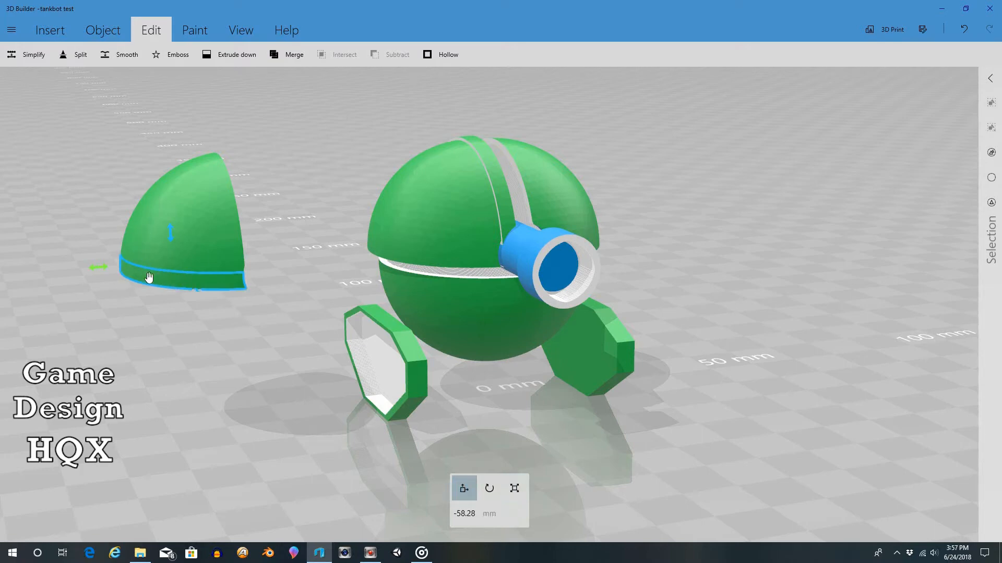
left_click_drag(104, 267, 353, 287)
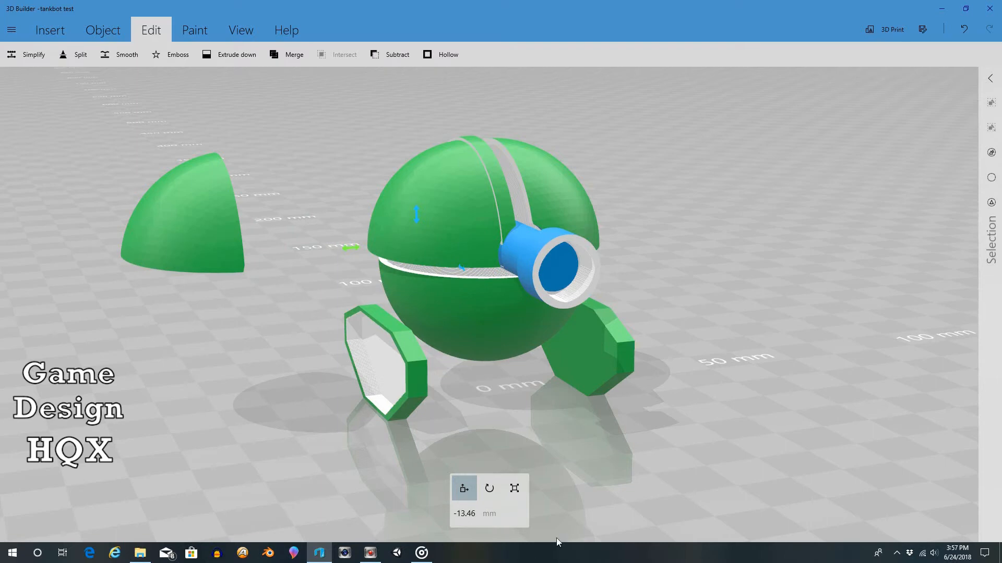
left_click(521, 498)
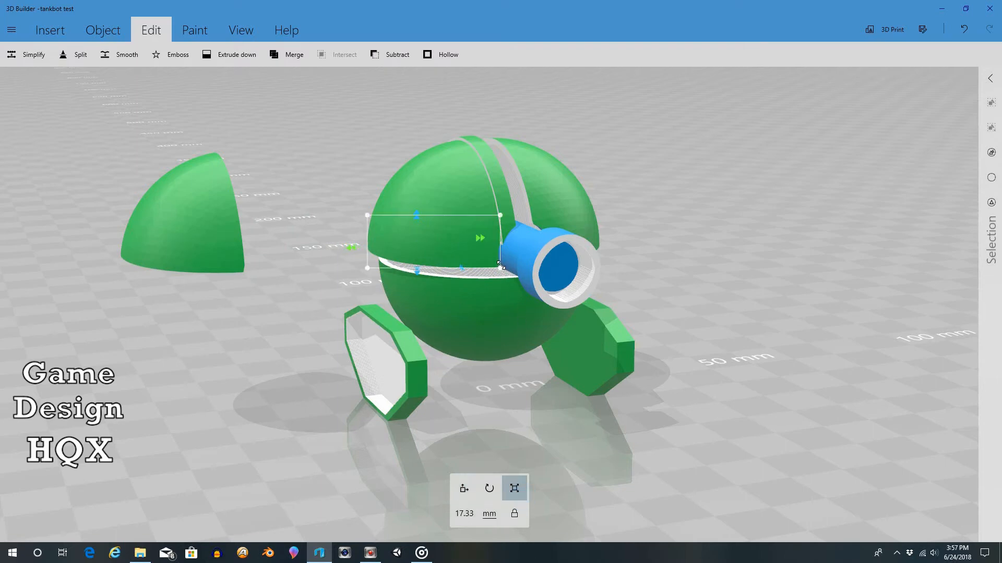
left_click_drag(500, 266, 502, 269)
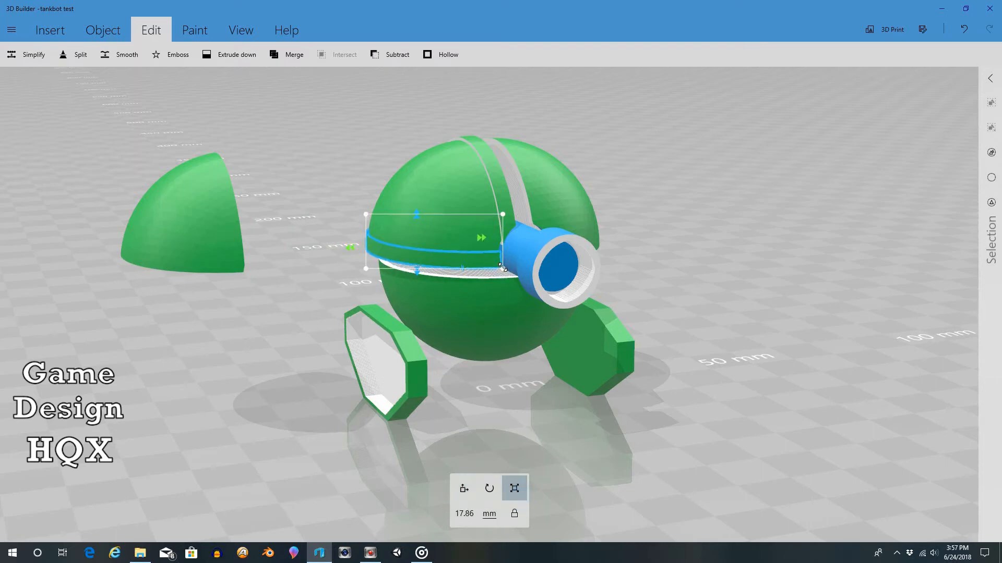
Step: Examine the rim strip's fit on the dome from the front, the back and above
left_click_drag(695, 173, 660, 187)
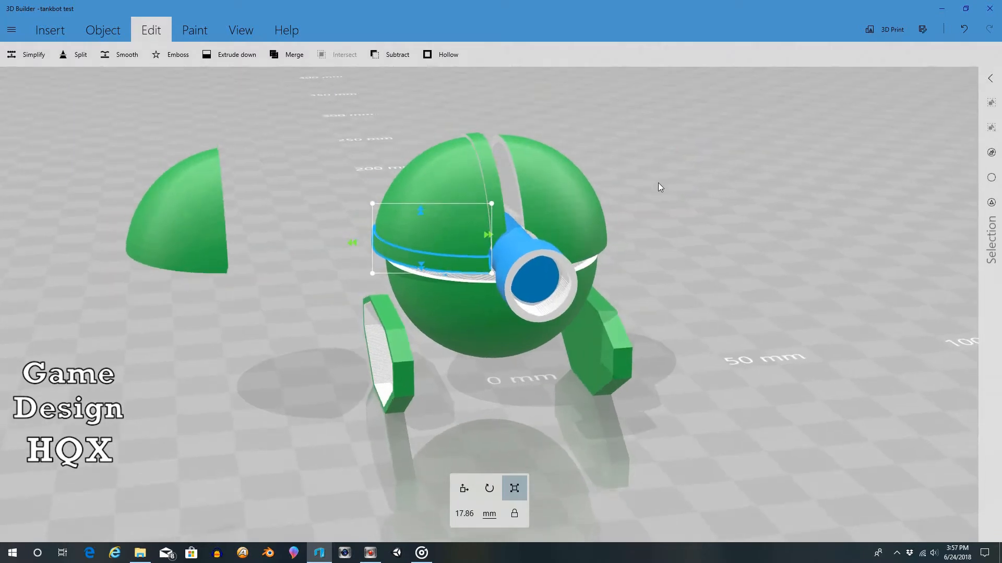
scroll(644, 165, "up", 5)
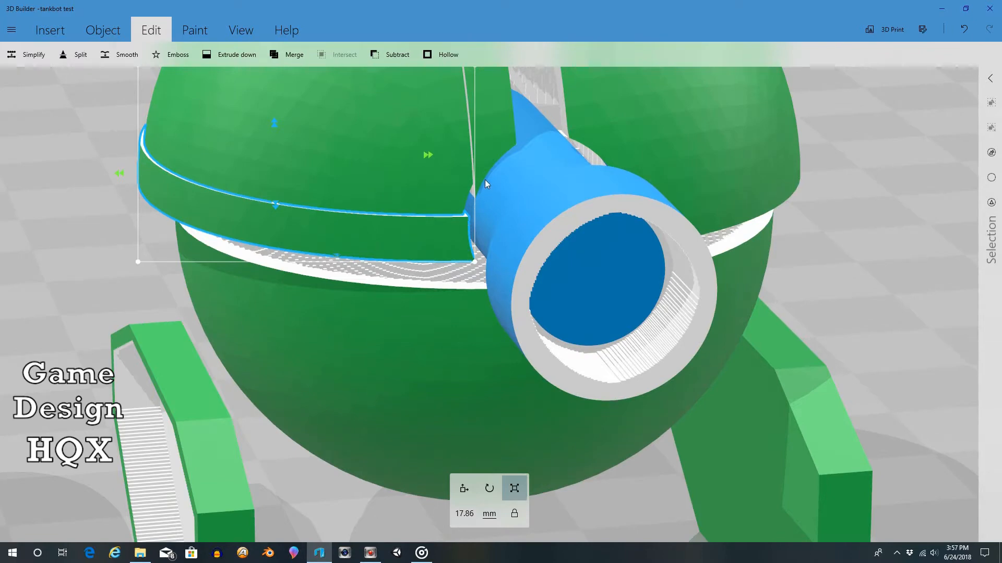
right_click_drag(484, 183, 1000, 146)
left_click_drag(243, 221, 427, 208)
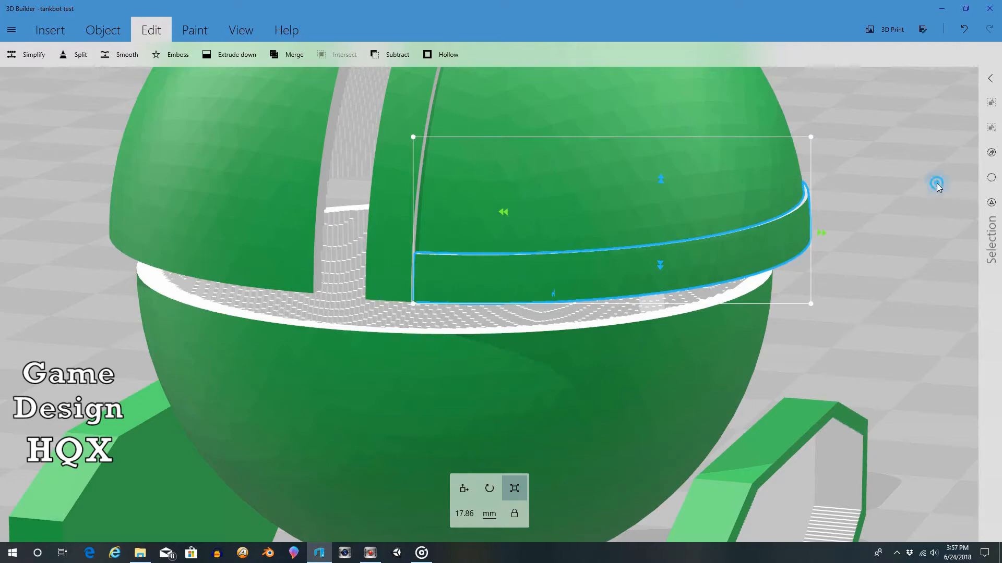
left_click_drag(937, 183, 259, 174)
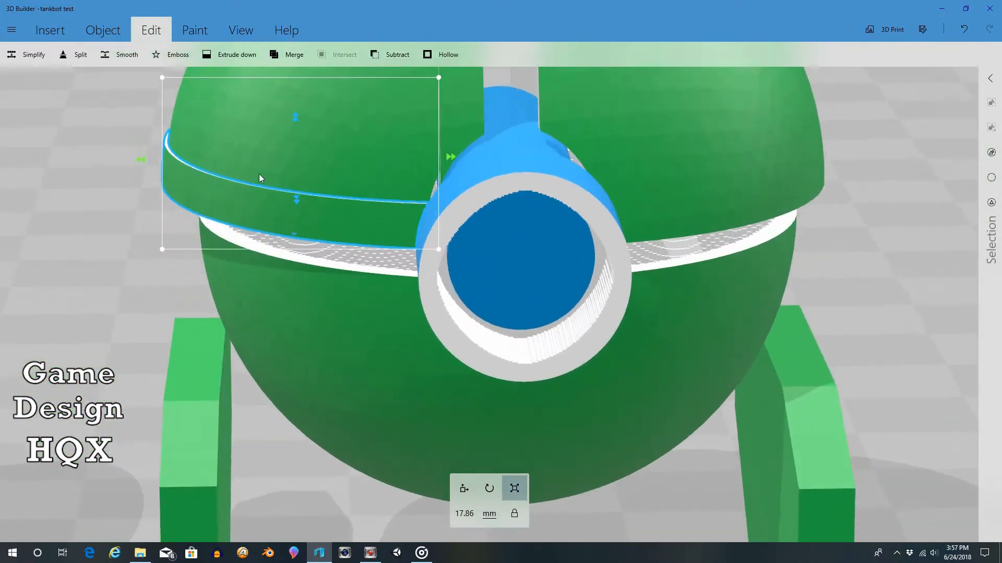
scroll(344, 134, "down", 4)
scroll(343, 133, "down", 3)
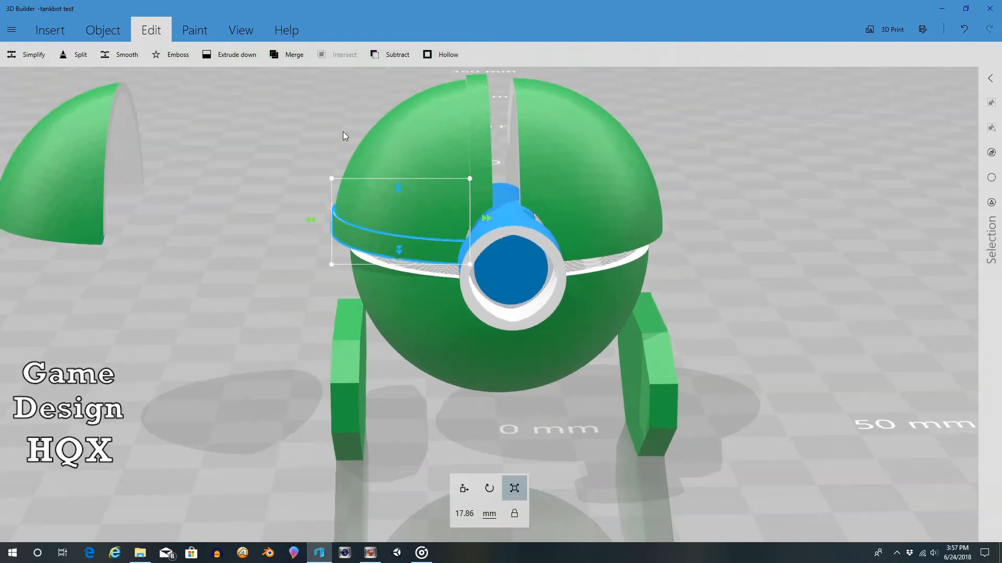
right_click_drag(528, 116, 583, 123)
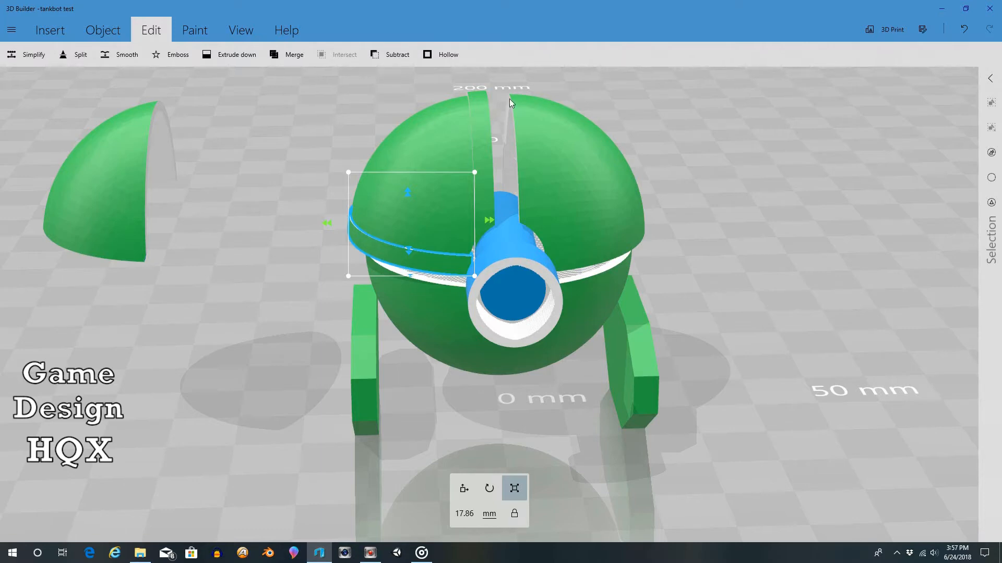
mouse_move(591, 75)
left_mouse_down()
mouse_move(606, 89)
mouse_move(584, 92)
left_mouse_up()
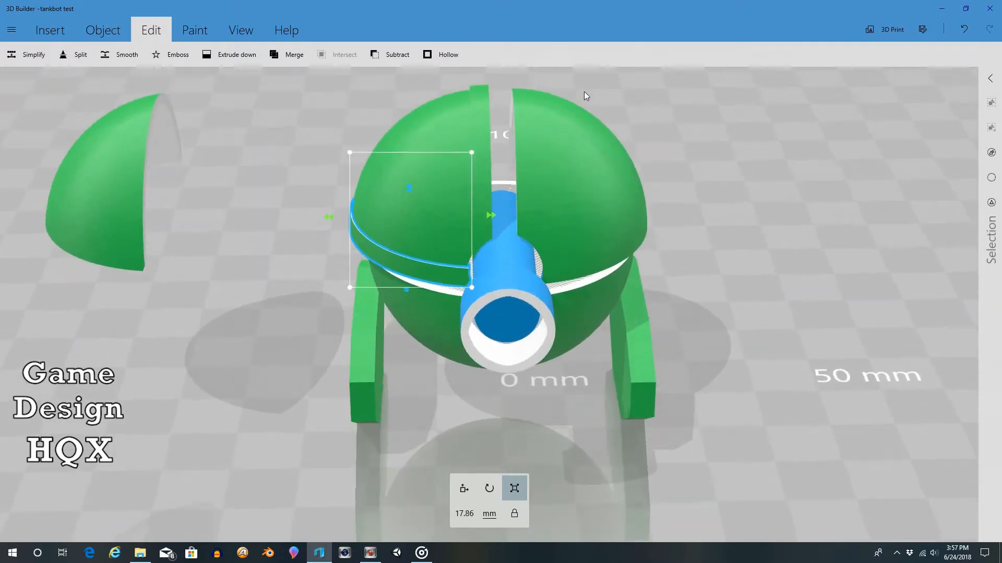
Step: Copy and paste the dome half without trim strips, and move the copy clear of the robot to about 44.01 mm
left_click(559, 146)
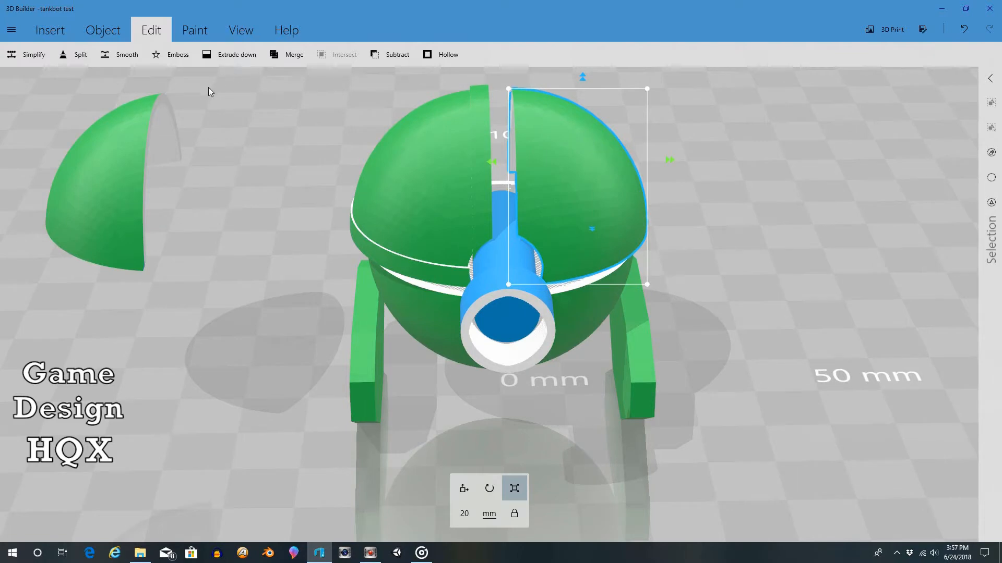
left_click(103, 30)
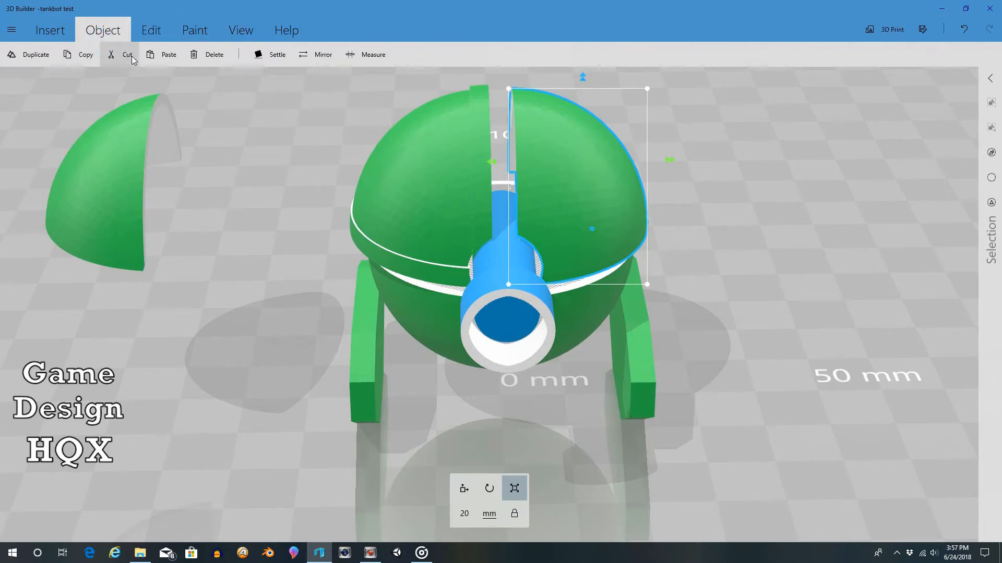
left_click(82, 55)
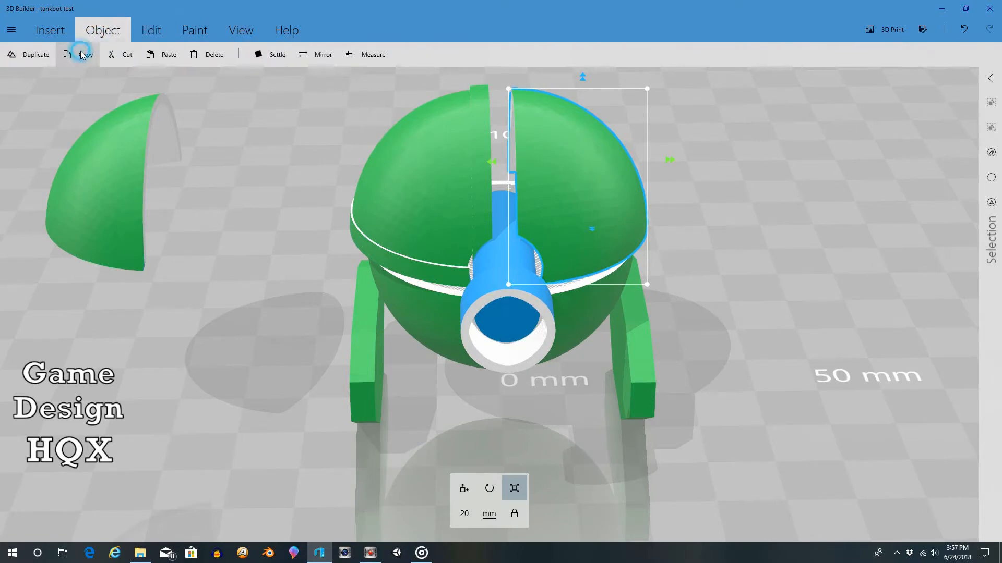
left_click(161, 55)
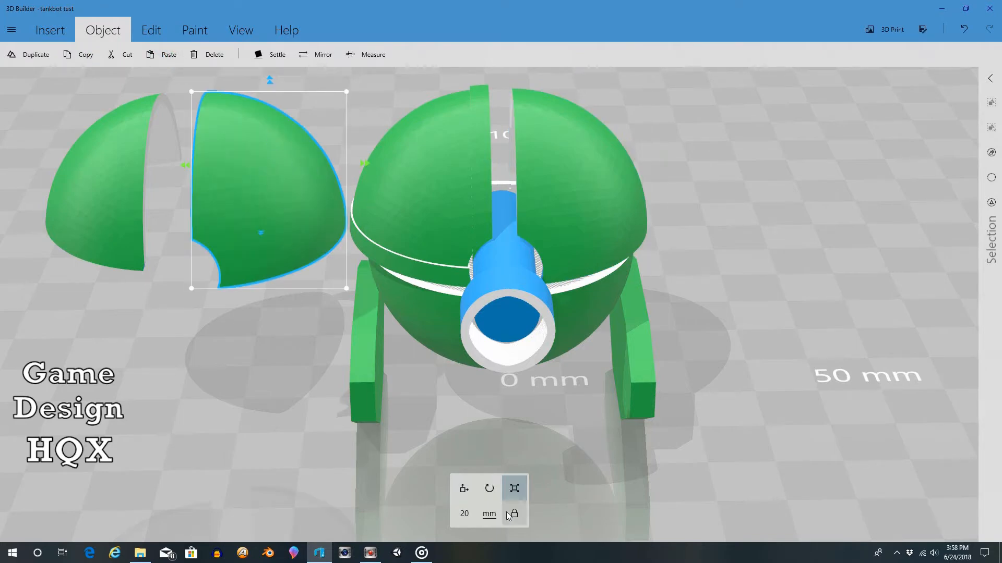
left_click(464, 489)
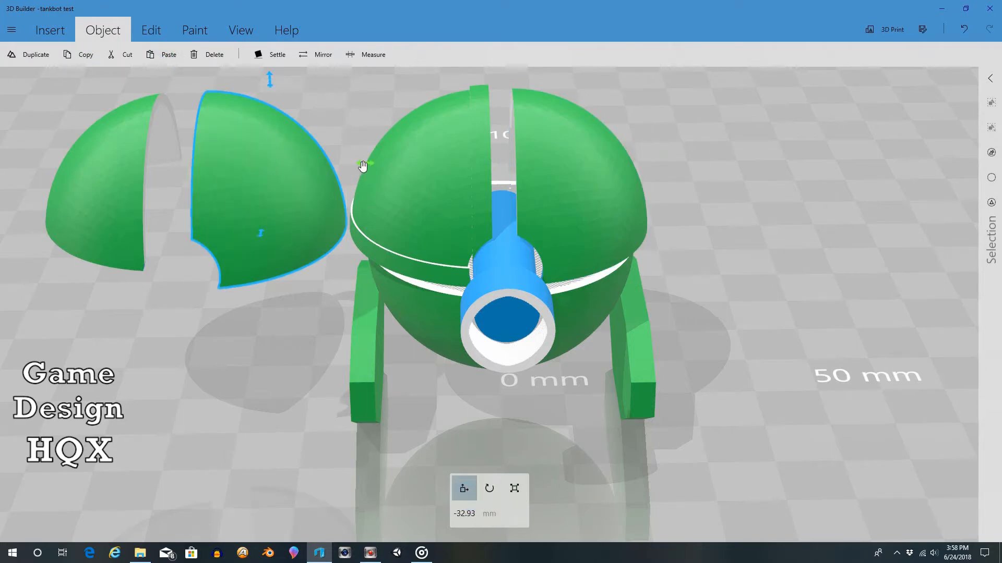
left_click_drag(362, 165, 879, 243)
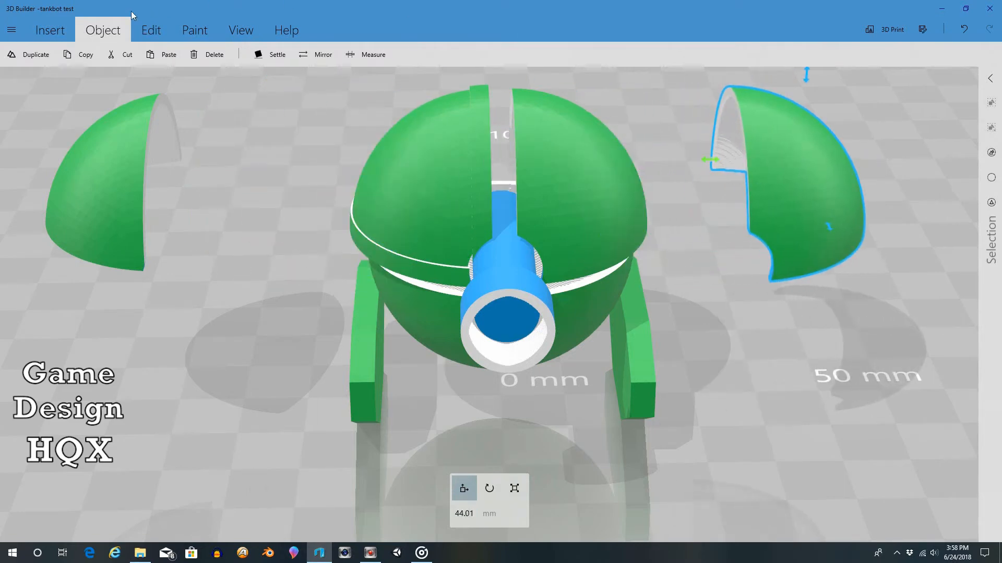
Step: Split the new dome copy horizontally near its lower rim, keeping both pieces, with the cutting plane at about 7.1 mm
left_click(151, 30)
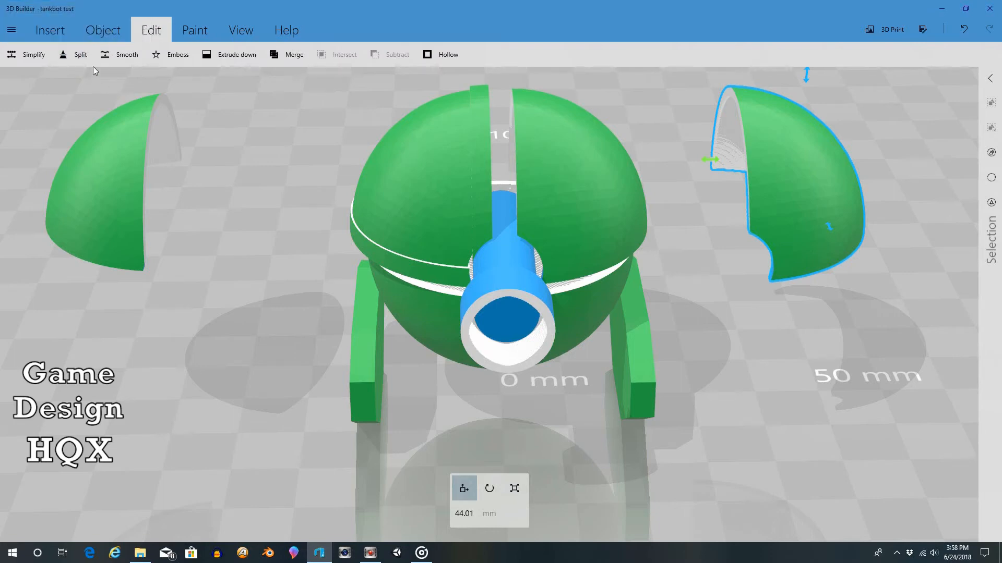
left_click(74, 54)
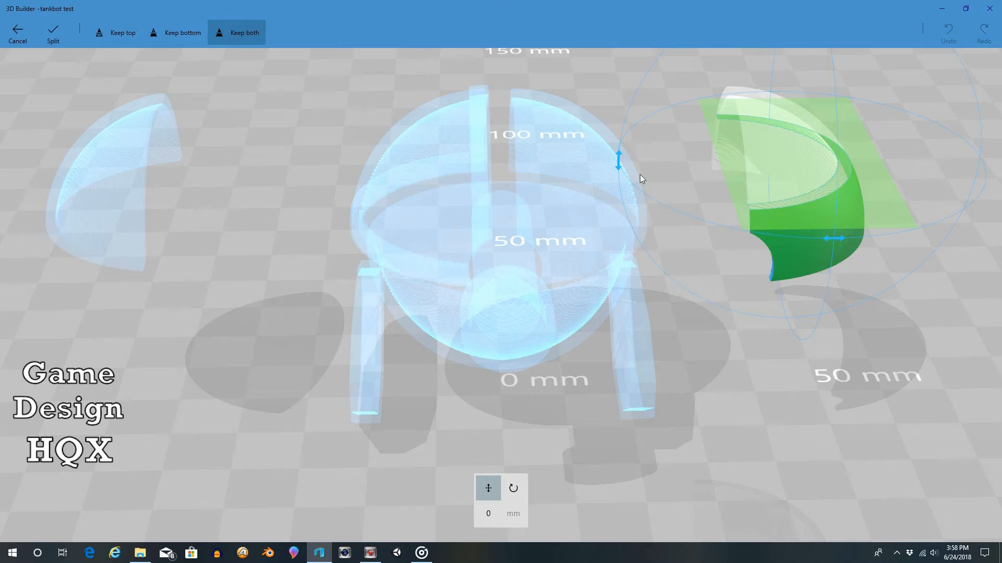
left_click_drag(863, 158, 872, 203)
right_click_drag(878, 282, 844, 227)
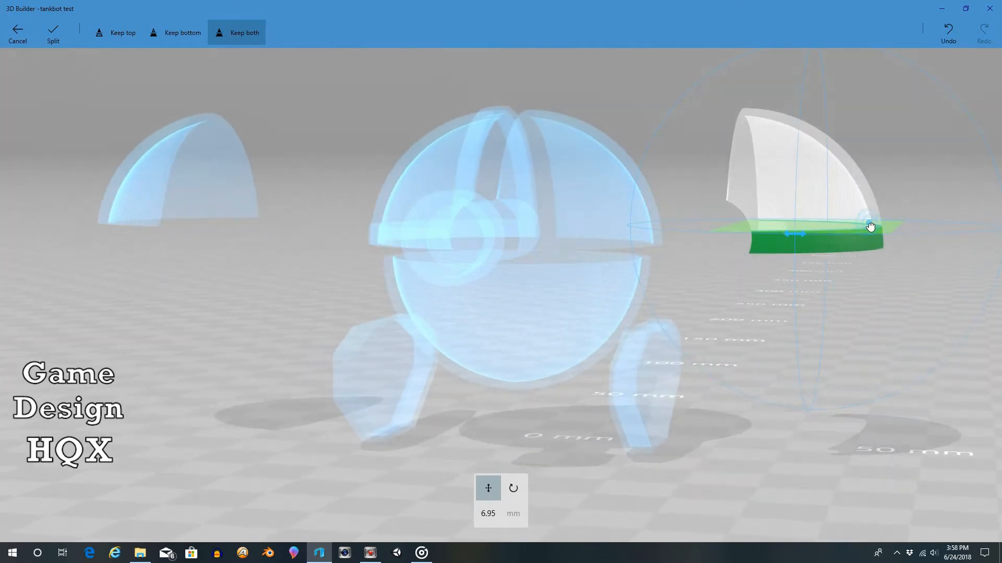
left_click_drag(869, 226, 871, 229)
right_click_drag(865, 275, 913, 310)
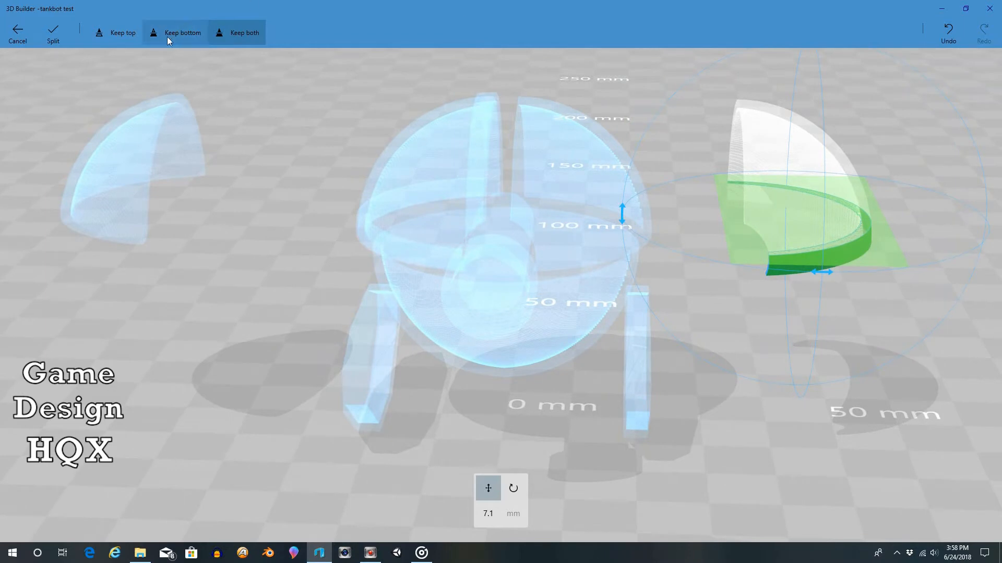
left_click(54, 32)
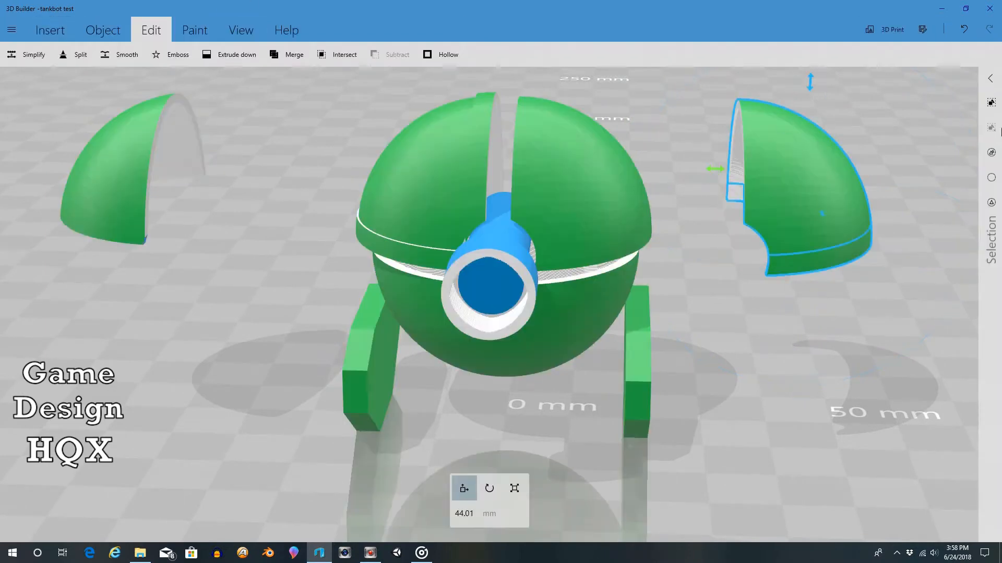
Step: Select only the rim strip cut from the new dome copy and move it onto the robot's matching dome half at about 11.81 mm
left_click(910, 195)
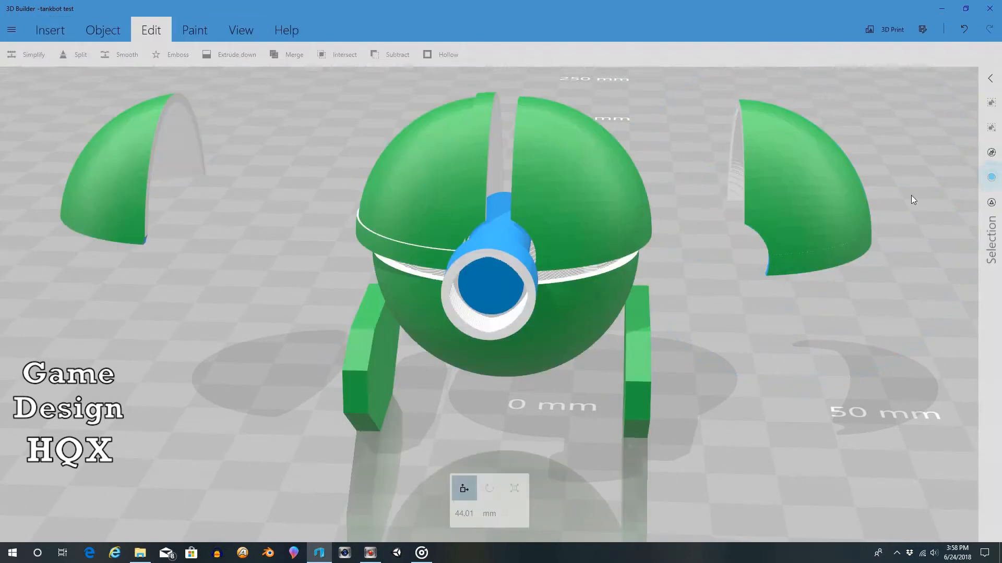
left_click(846, 249)
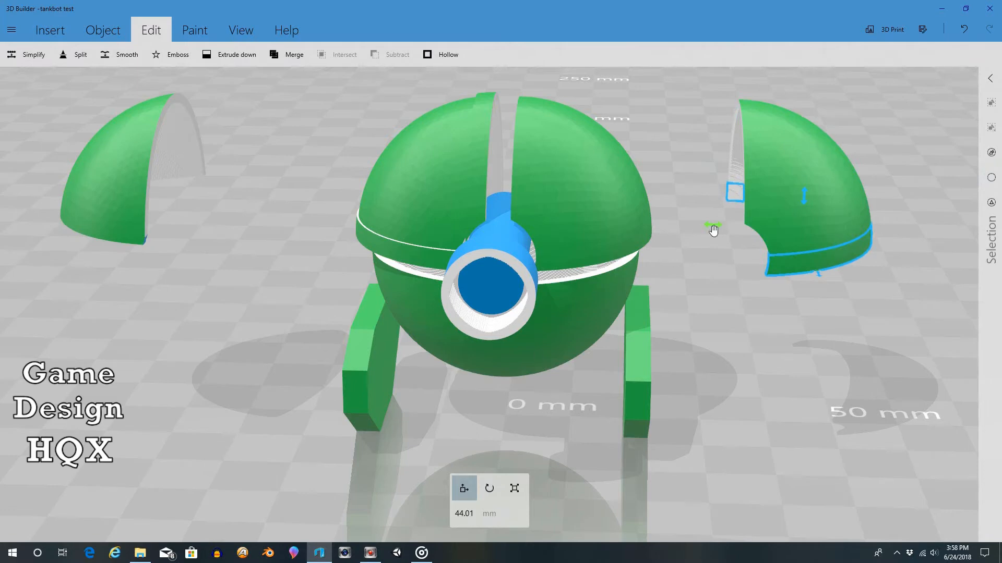
left_click_drag(714, 230, 496, 218)
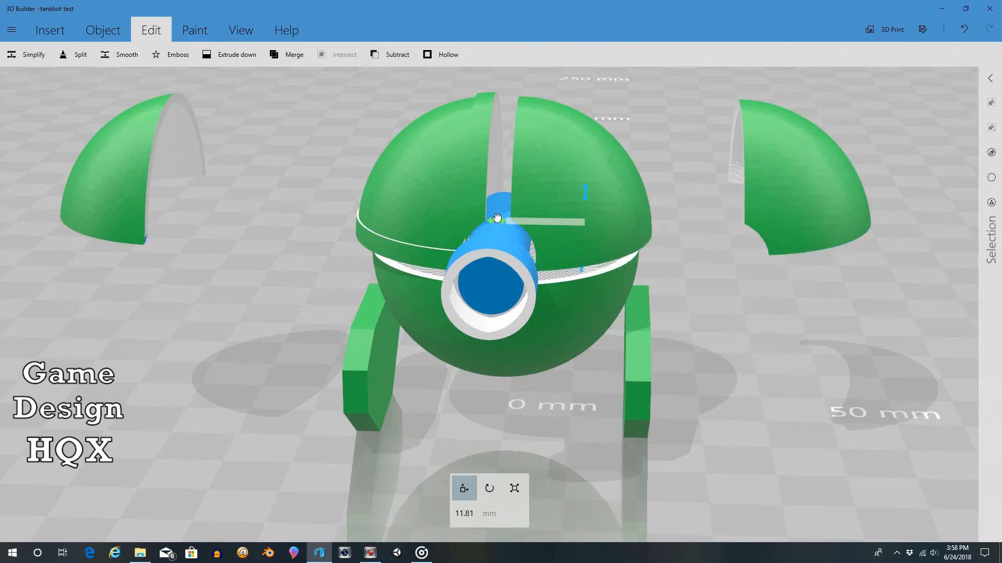
Step: Scale the second rim strip up to about 20.74 mm and check its fit around the dome
left_click(514, 488)
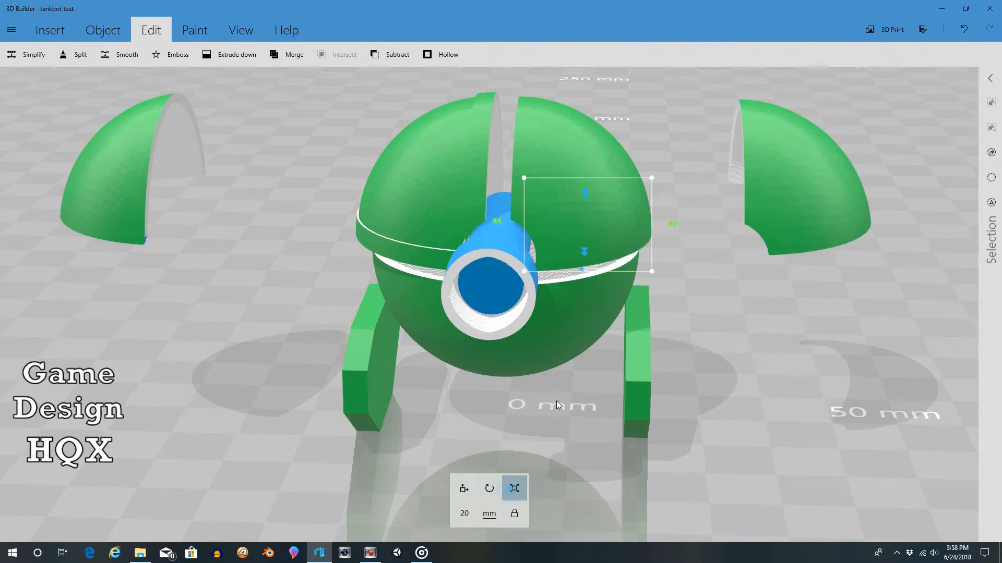
left_click_drag(651, 178, 653, 177)
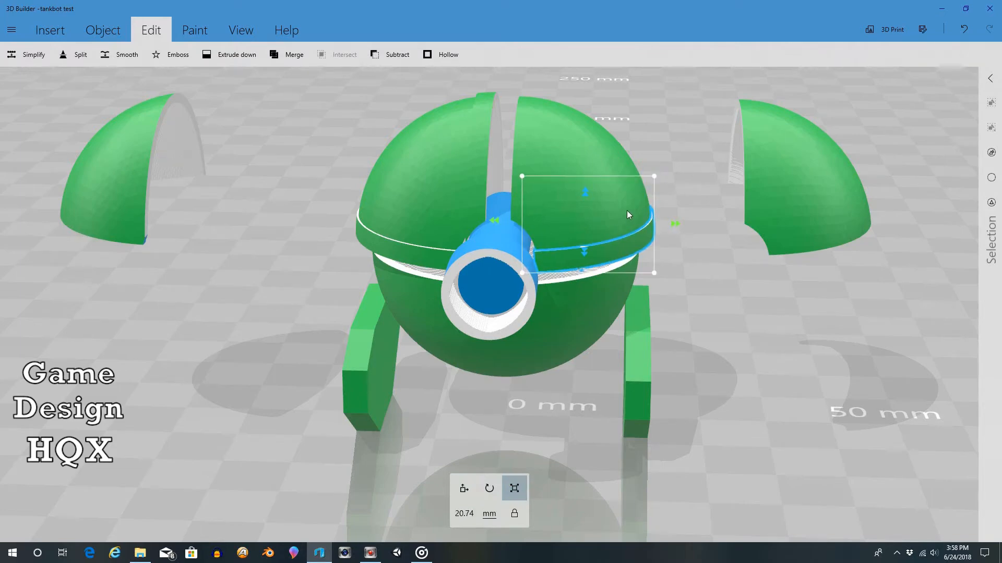
scroll(627, 209, "up", 3)
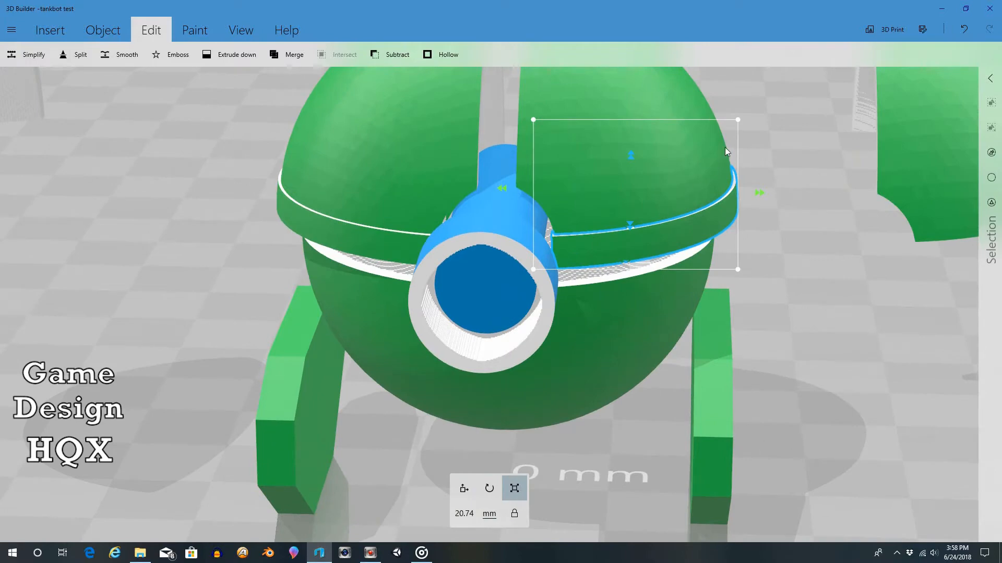
right_click_drag(784, 223, 820, 361)
left_click_drag(819, 359, 794, 275)
scroll(831, 196, "down", 3)
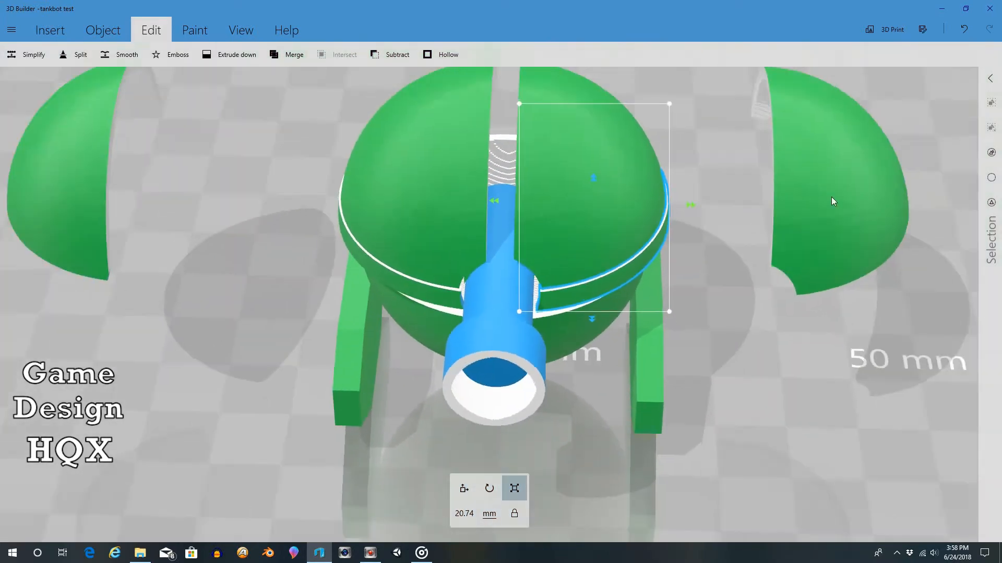
Step: Start splitting the second dome copy's remaining piece and rotate the cutting plane to exactly -90 degrees
left_click(811, 217)
left_click_drag(813, 307, 819, 282)
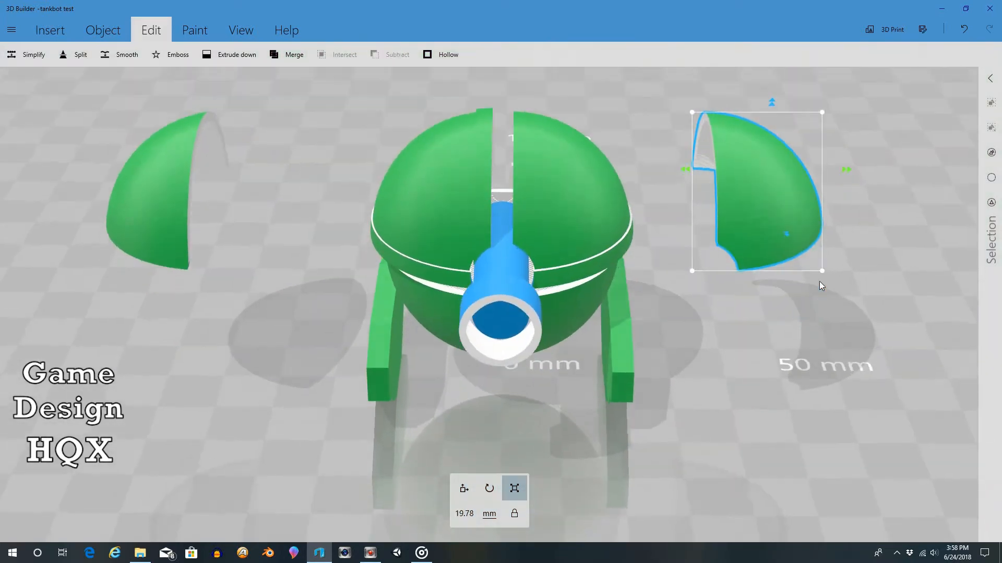
left_click(79, 55)
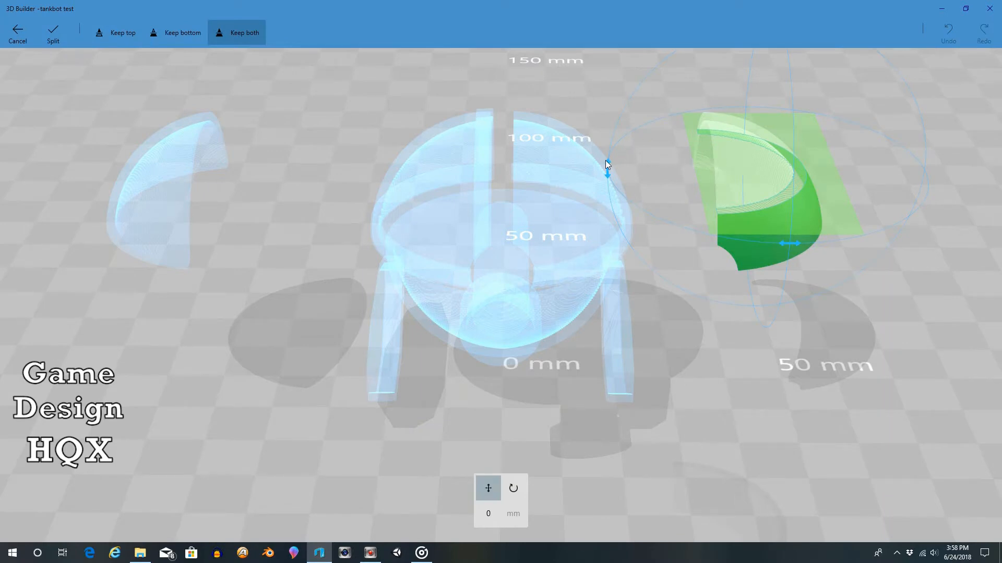
left_click_drag(605, 161, 739, 370)
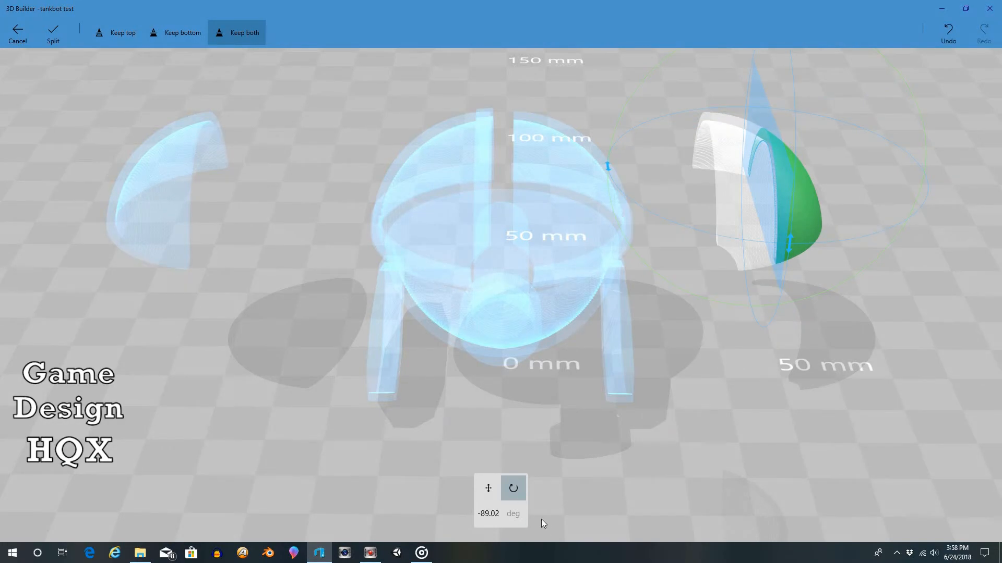
left_click(488, 513)
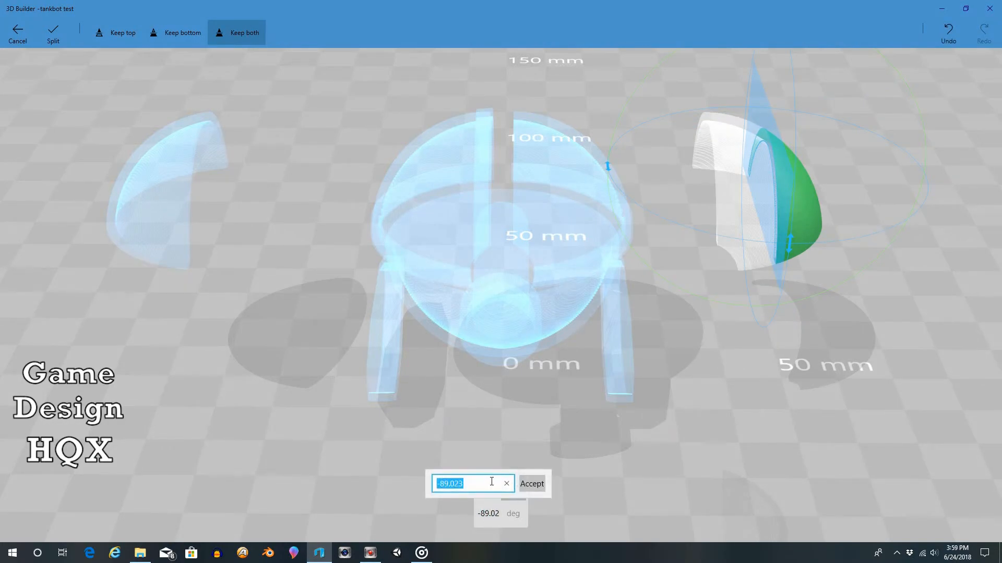
type("-90")
left_click(530, 483)
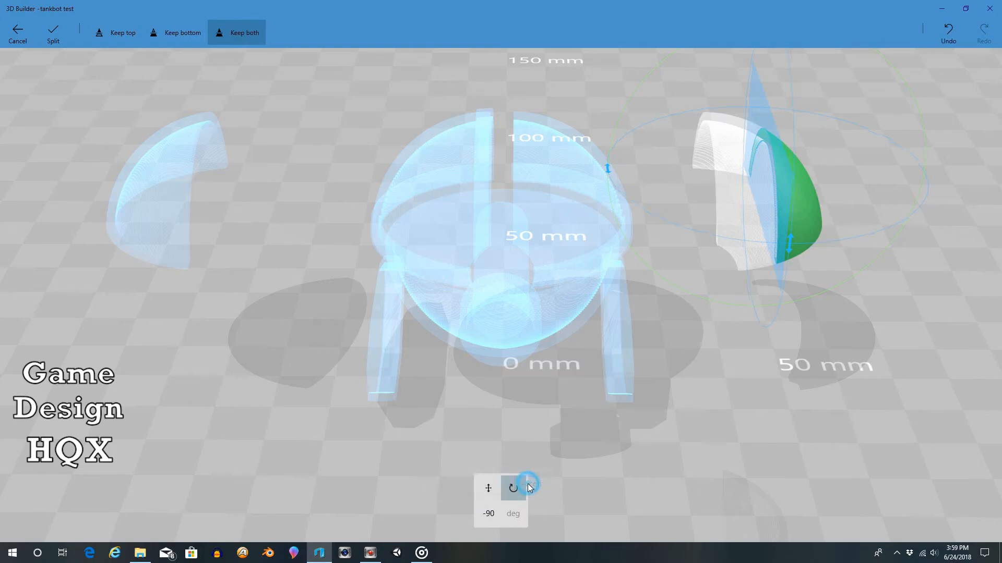
Step: Split off a thin strip along the dome copy's inner edge, keeping both pieces, with the cutting plane at about -7.95 mm
left_click_drag(756, 124, 709, 116)
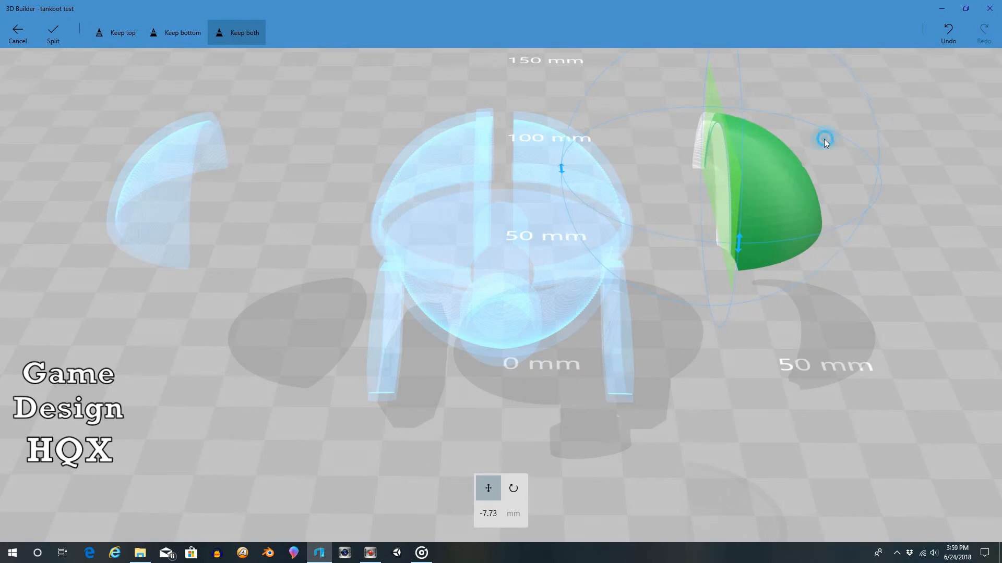
left_click_drag(825, 139, 788, 125)
scroll(787, 125, "up", 5)
scroll(800, 139, "down", 3)
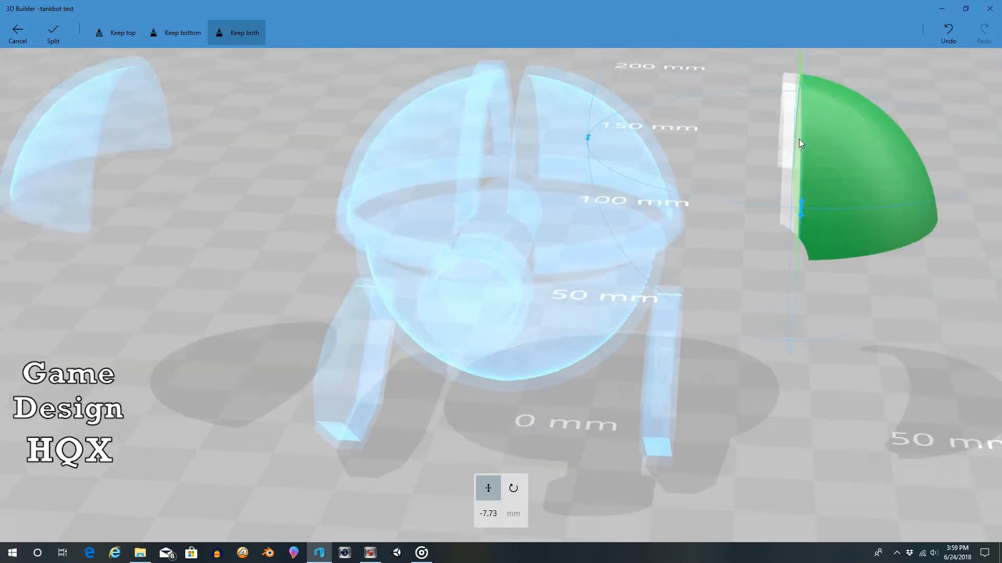
left_click_drag(854, 99, 889, 115)
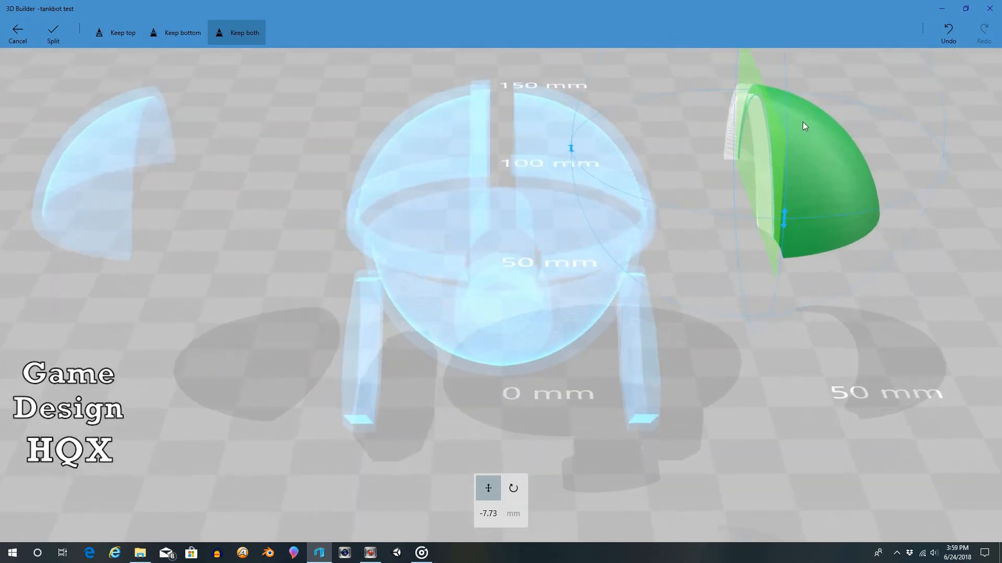
left_click(769, 138)
mouse_move(876, 168)
left_mouse_down()
mouse_move(829, 141)
mouse_move(866, 176)
left_mouse_up()
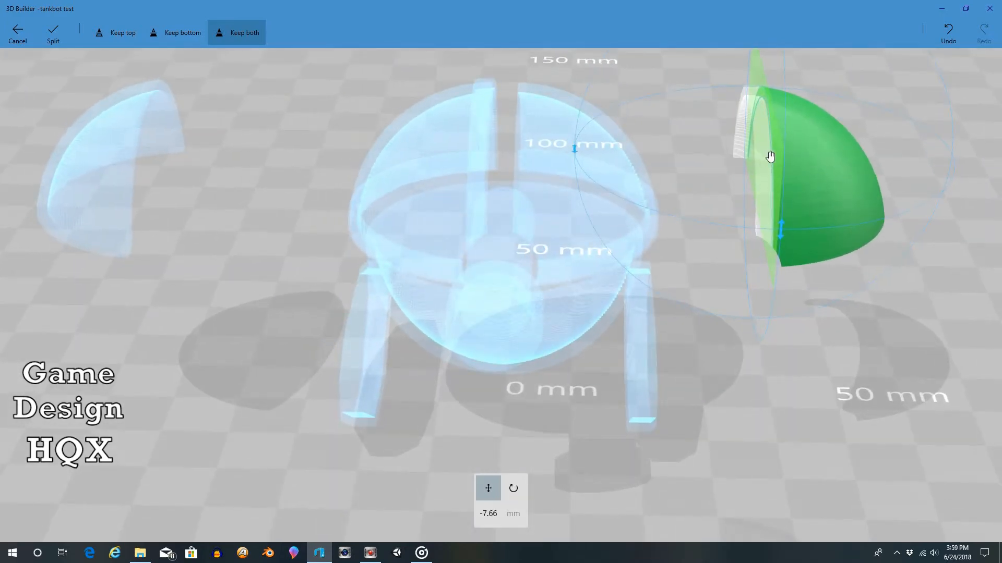
left_click_drag(770, 156, 766, 157)
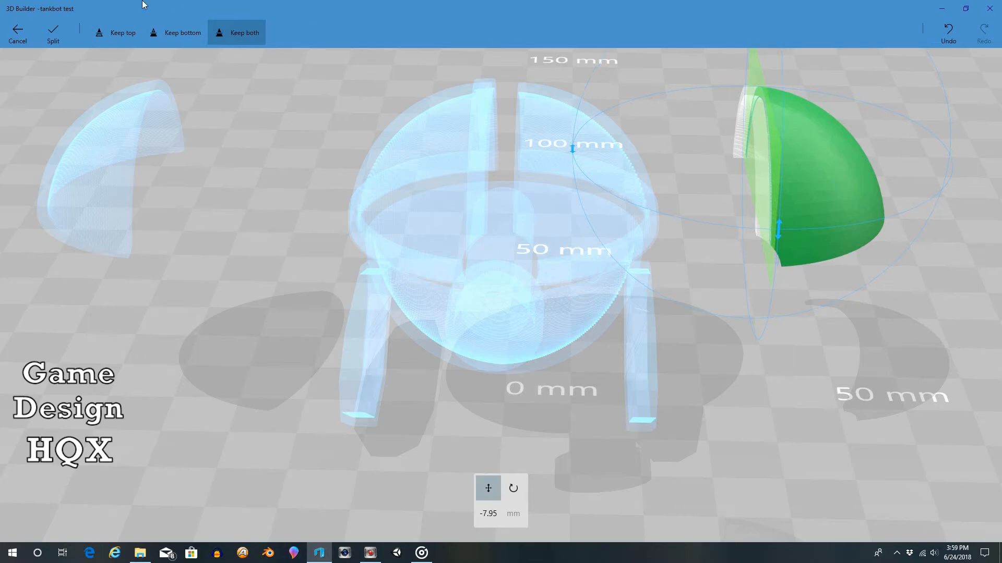
left_click(55, 33)
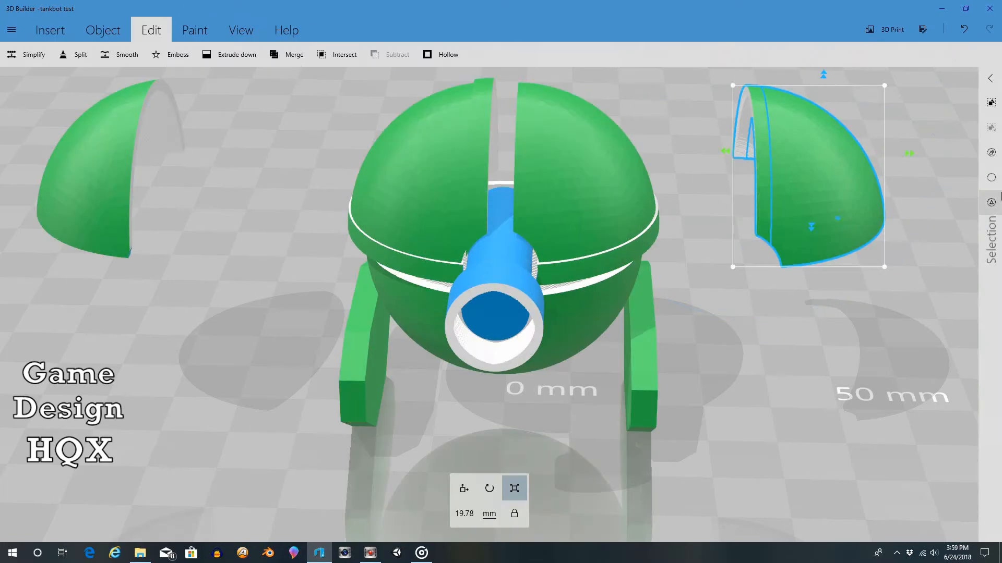
Step: Select only the thin inner-edge strip and move it onto the robot's matching dome half at about 3.39 mm
left_click(986, 180)
left_click(752, 177)
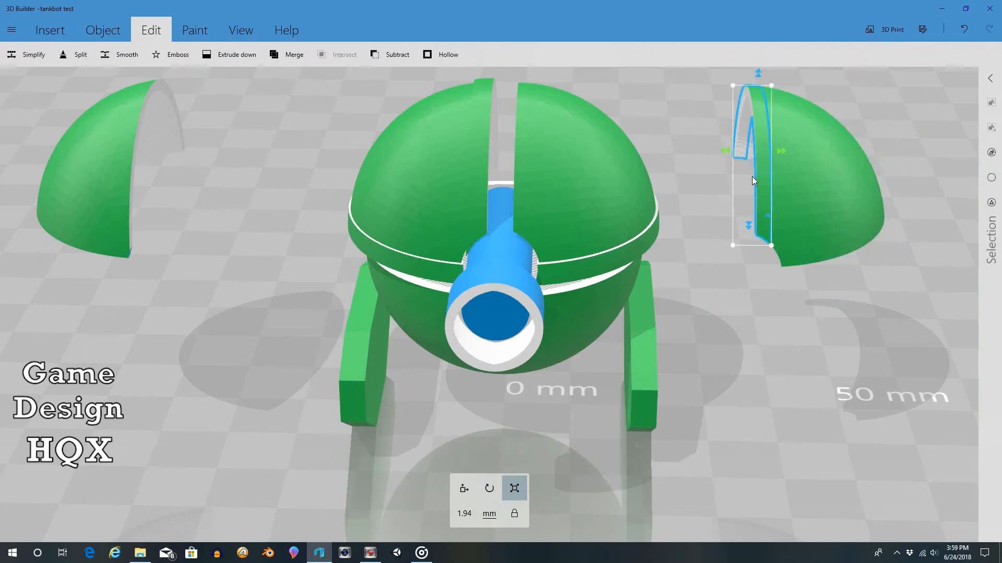
left_click(464, 488)
left_click_drag(723, 155, 502, 160)
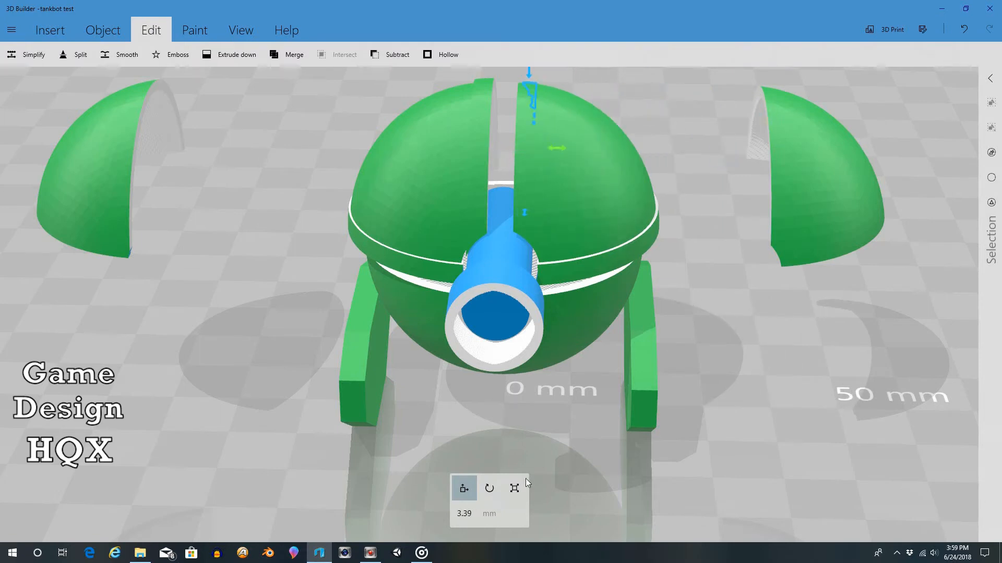
Step: Scale the inner-edge strip up slightly to about 1.99 mm wide so it stands out from the dome surface
left_click(515, 489)
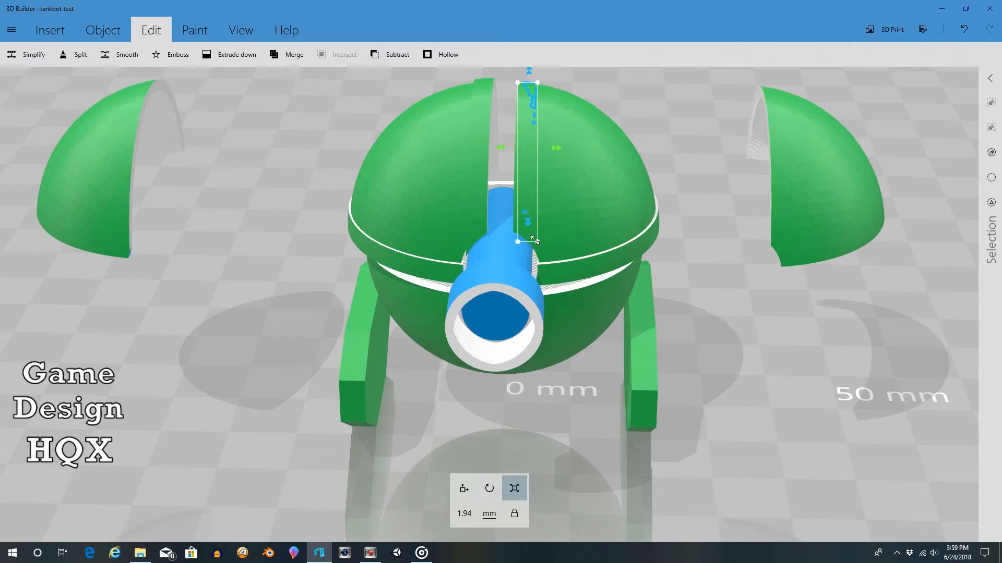
left_click_drag(535, 240, 537, 244)
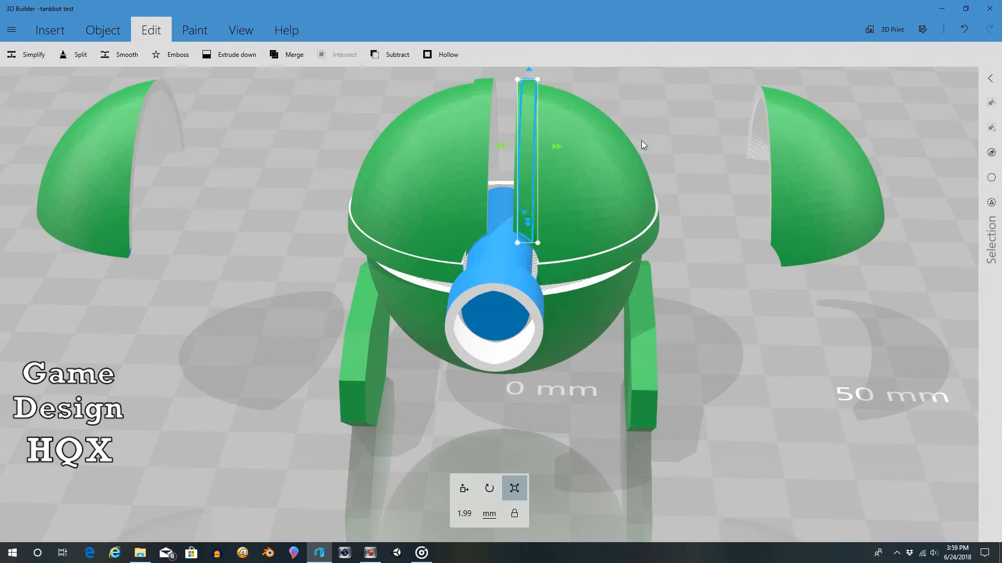
left_click_drag(658, 114, 697, 93)
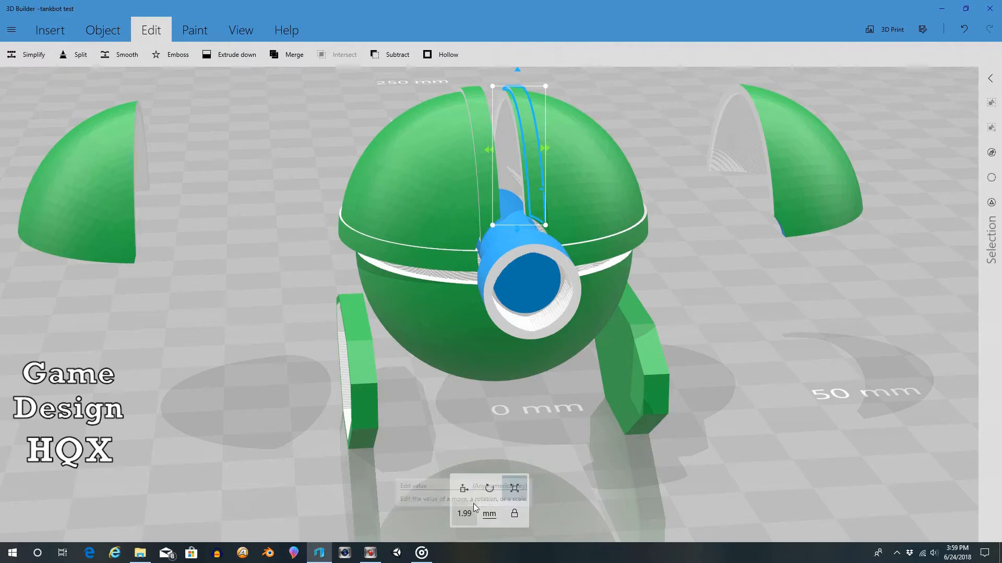
left_click_drag(670, 155, 630, 186)
scroll(629, 182, "up", 6)
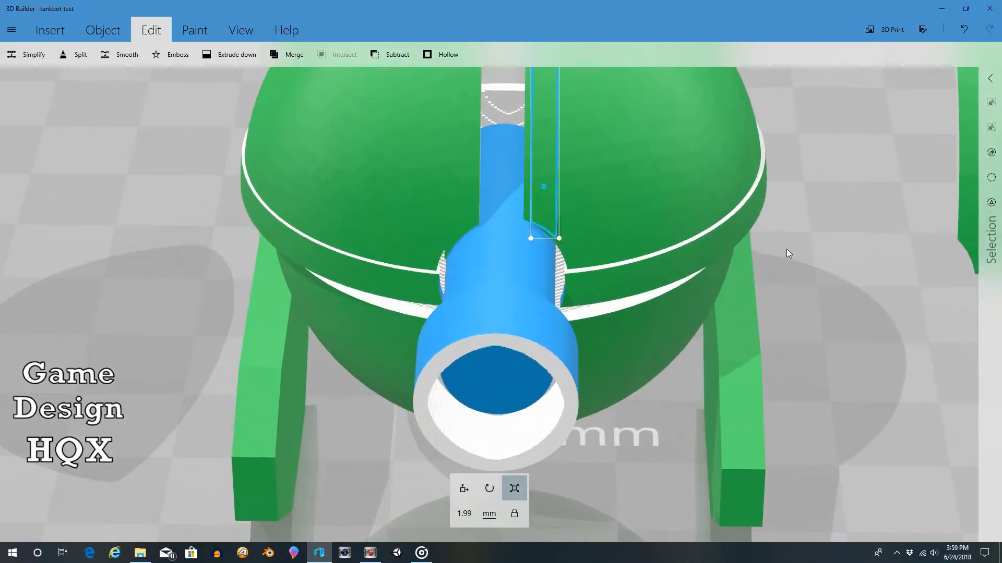
left_click_drag(787, 248, 804, 211)
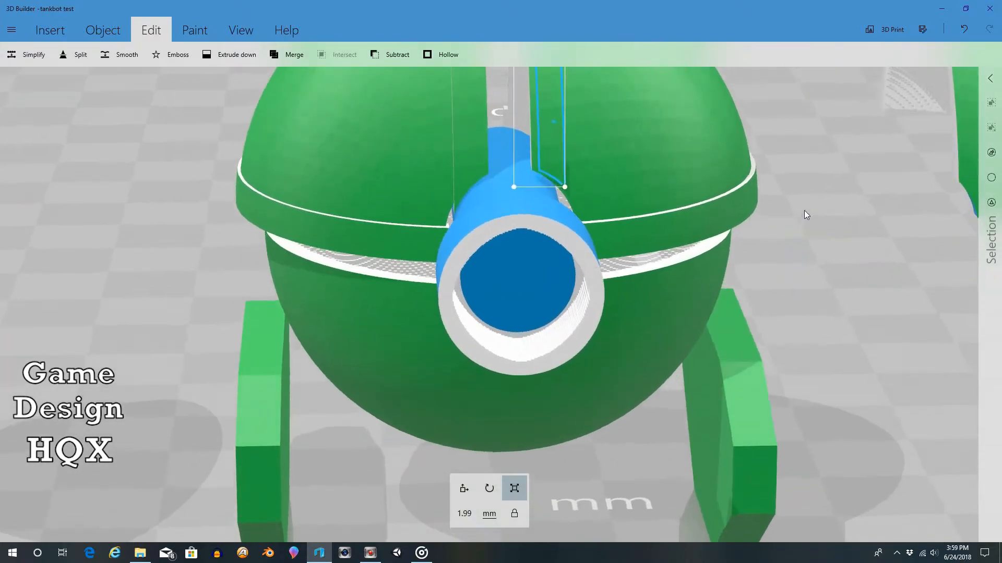
Step: Shift the inner-edge strip toward the gap between the dome halves, to about 2.8 mm
left_click(463, 489)
scroll(760, 132, "up", 2)
scroll(754, 138, "down", 5)
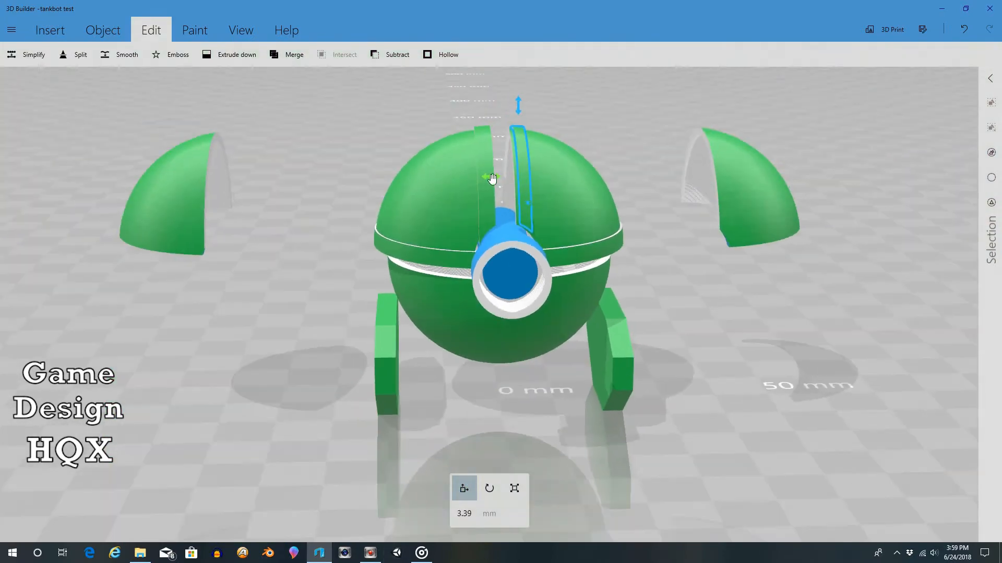
left_click_drag(492, 179, 493, 181)
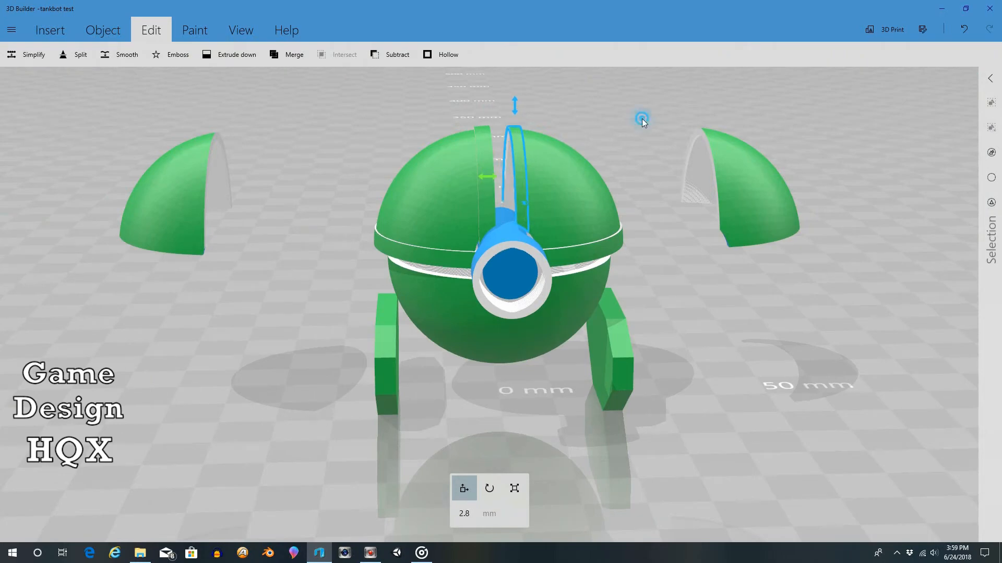
right_click_drag(642, 118, 656, 209)
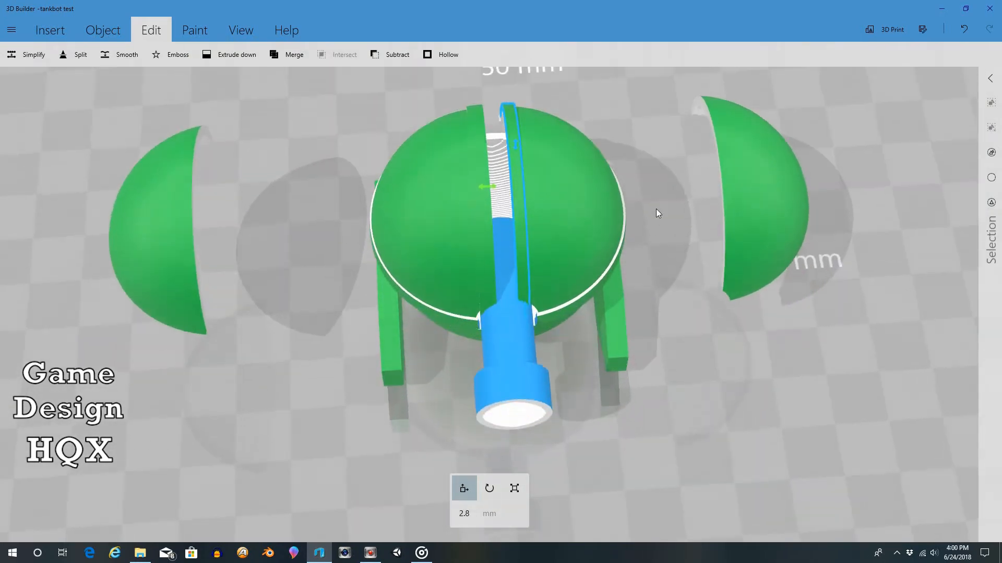
Step: Widen the inner-edge strip to about 2.41 mm and check its fit from the front and rear of the dome
scroll(655, 203, "up", 3)
right_click_drag(709, 284, 611, 337)
left_click(515, 488)
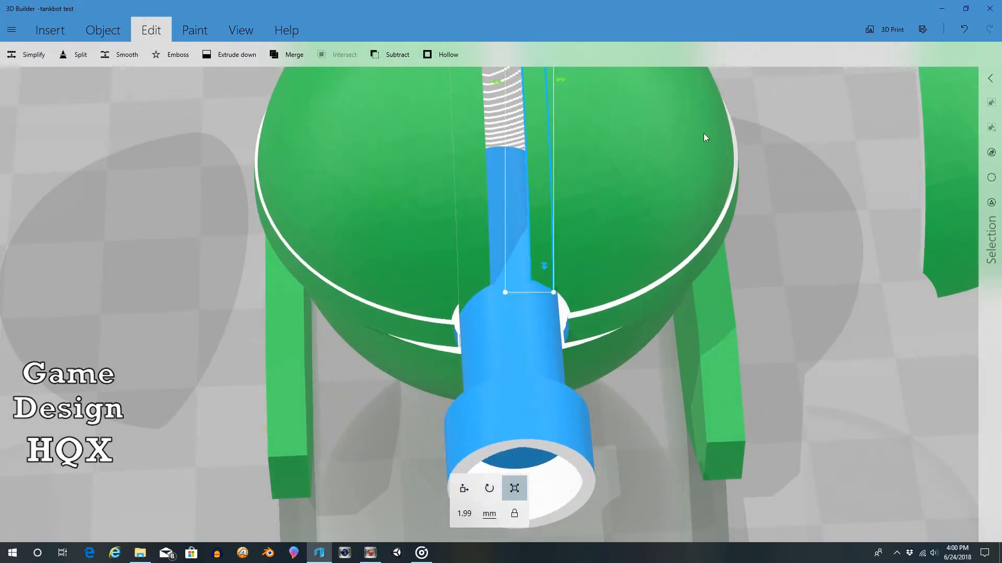
left_click_drag(566, 84, 571, 85)
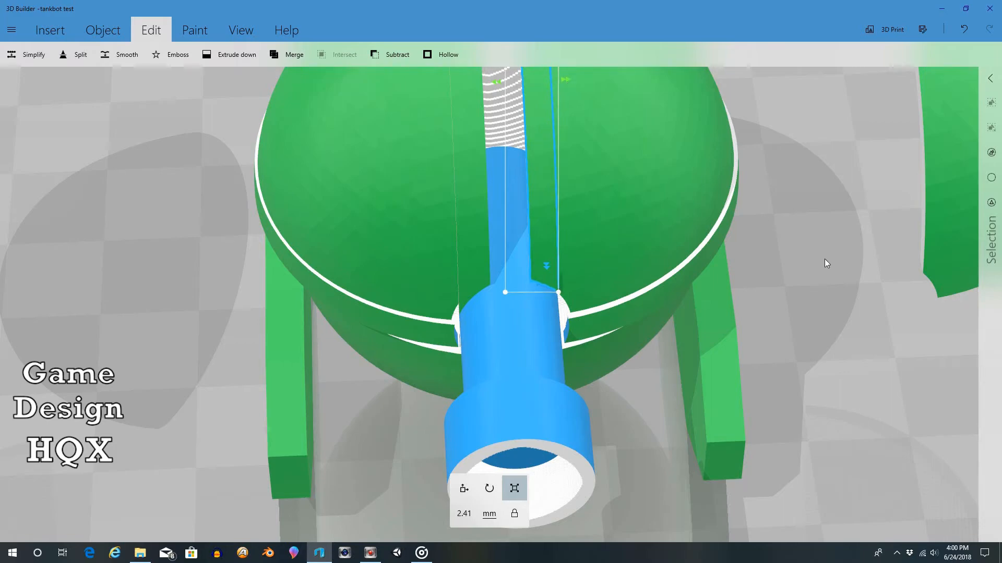
right_click_drag(826, 263, 746, 196)
scroll(724, 182, "down", 5)
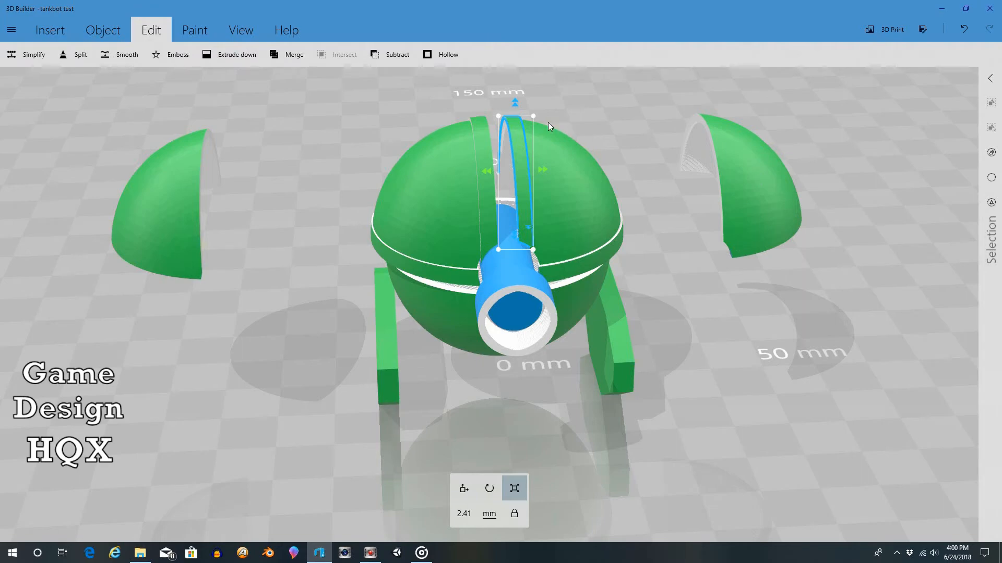
right_click_drag(669, 149, 68, 165)
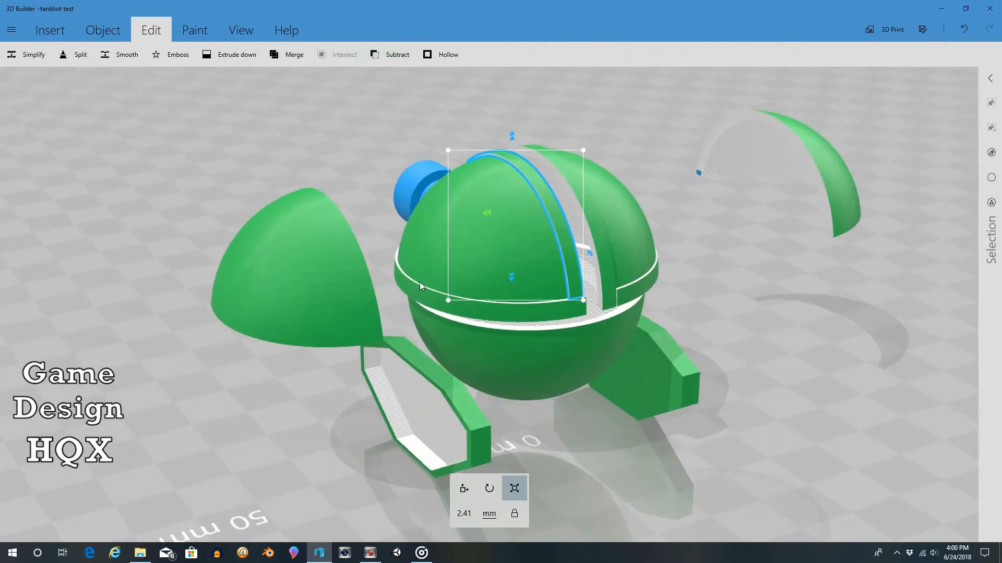
right_click_drag(759, 259, 522, 183)
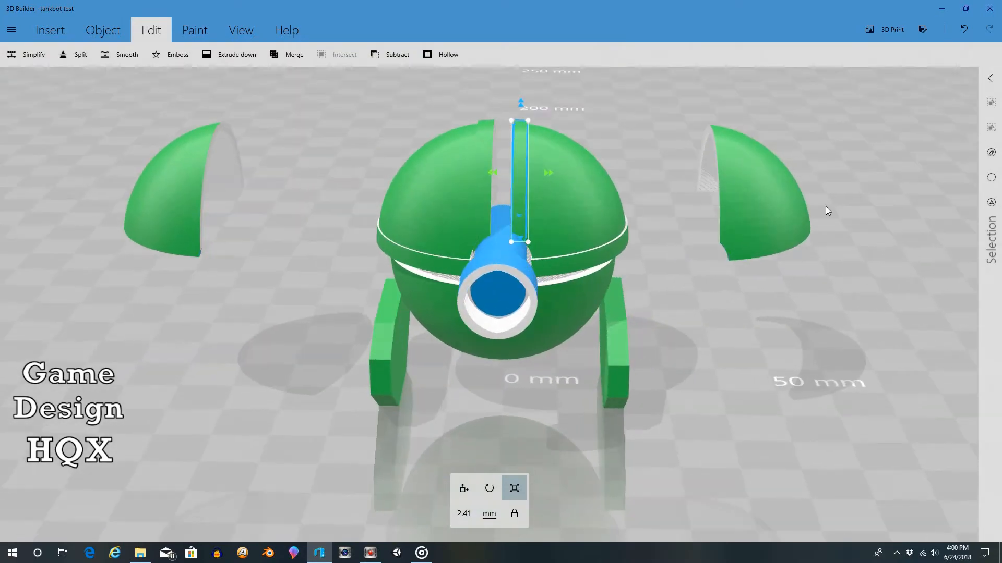
Step: Delete the two leftover dome pieces on either side of the robot
left_click(789, 212)
key("Delete")
left_click(180, 171)
key("Delete")
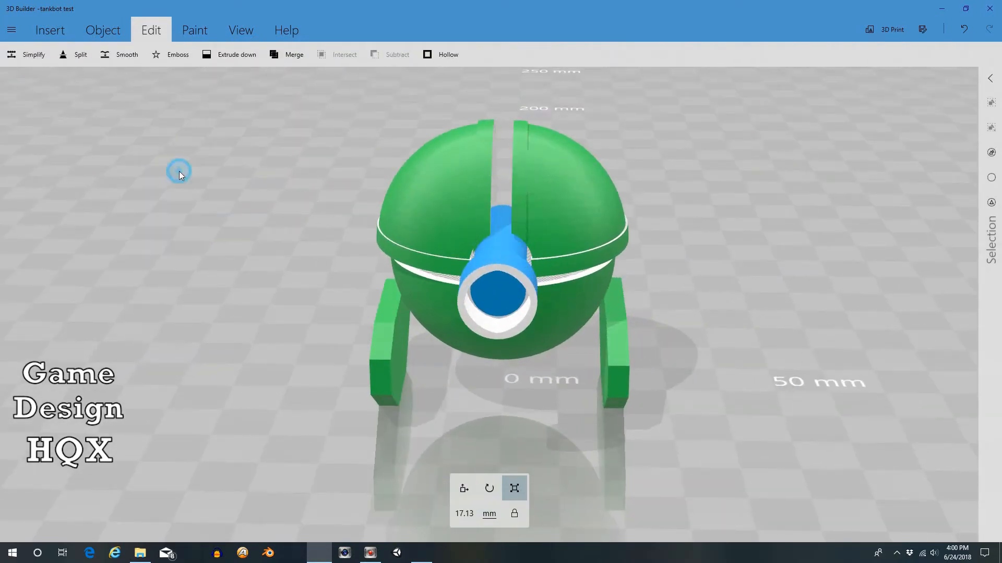
Step: Copy the robot's lower hemisphere and paste the duplicate beside the robot
left_click_drag(571, 395, 524, 348)
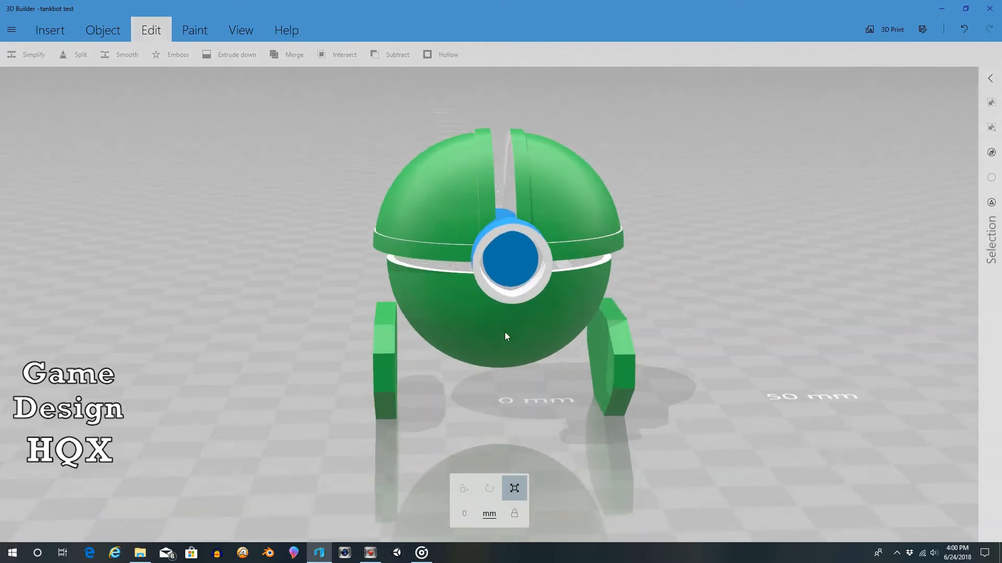
left_click(505, 332)
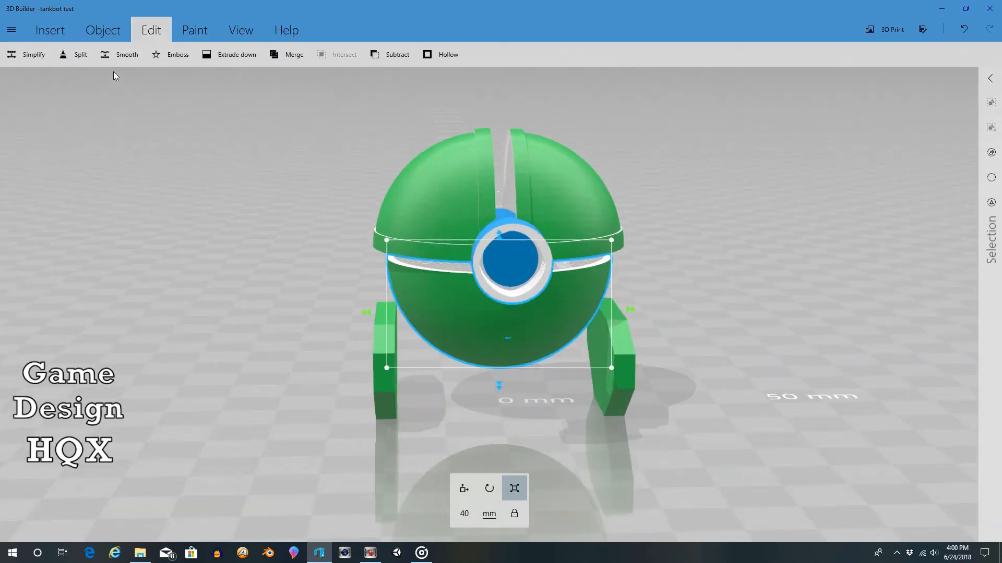
left_click(98, 32)
left_click(75, 55)
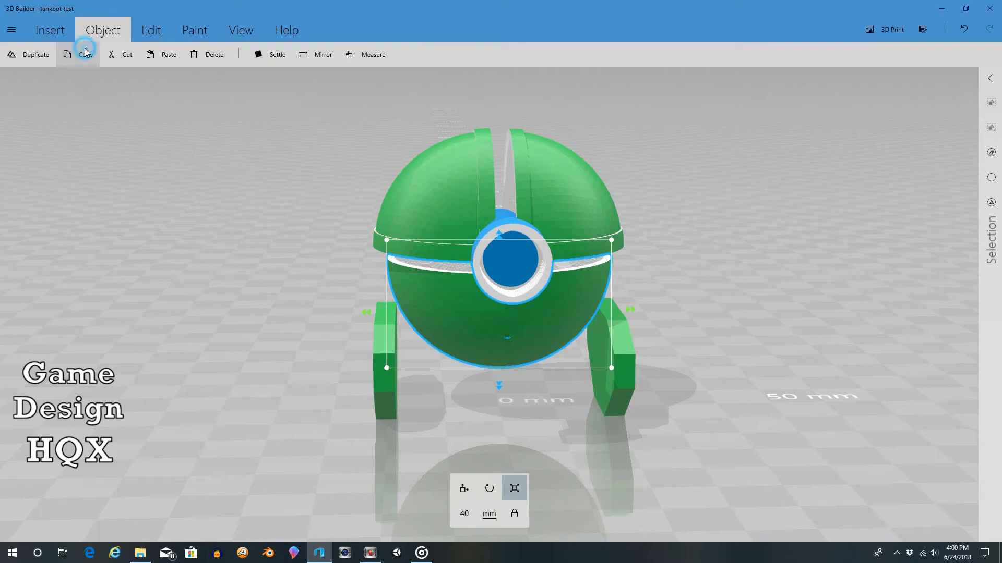
left_click(85, 50)
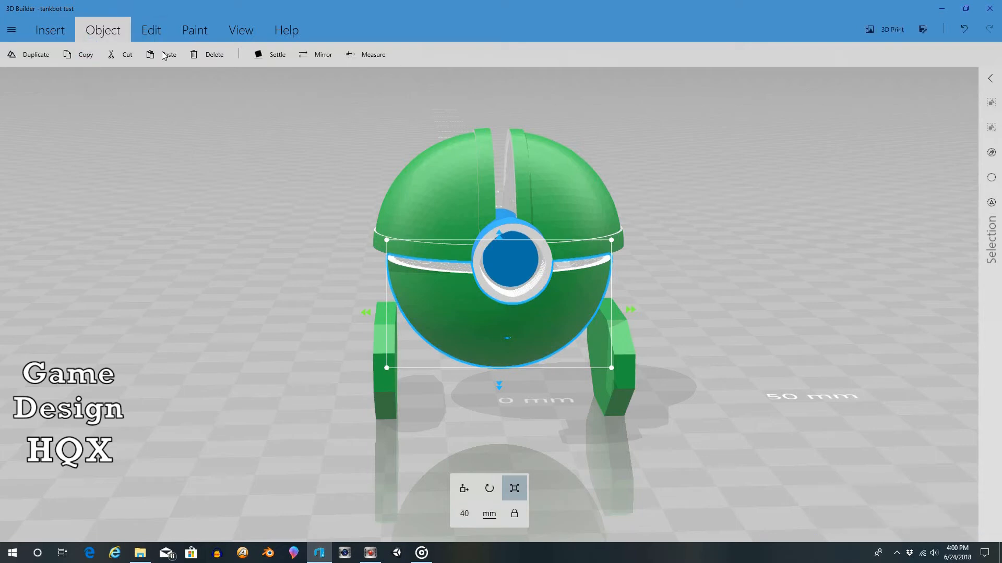
left_click(166, 55)
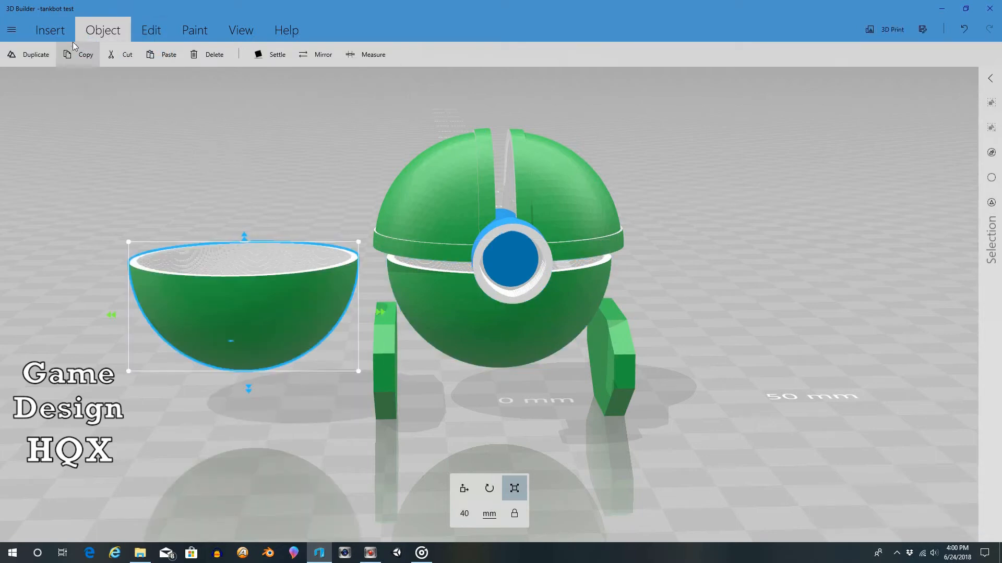
Step: Split the copied hemisphere with the cutting plane offset to about -6.68 mm, keeping only the thin top ring
left_click(151, 30)
left_click(71, 58)
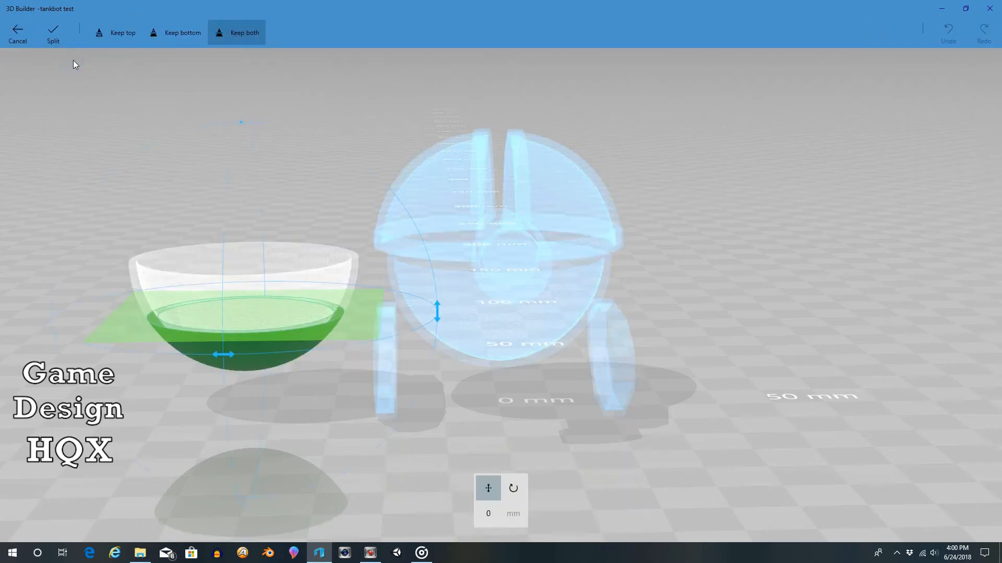
left_click(120, 38)
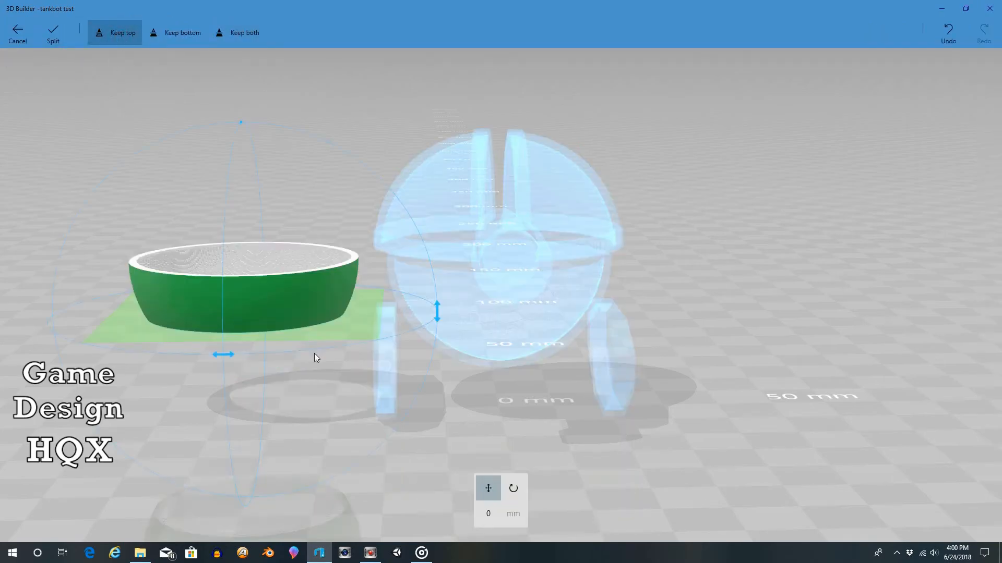
left_click_drag(340, 333, 376, 287)
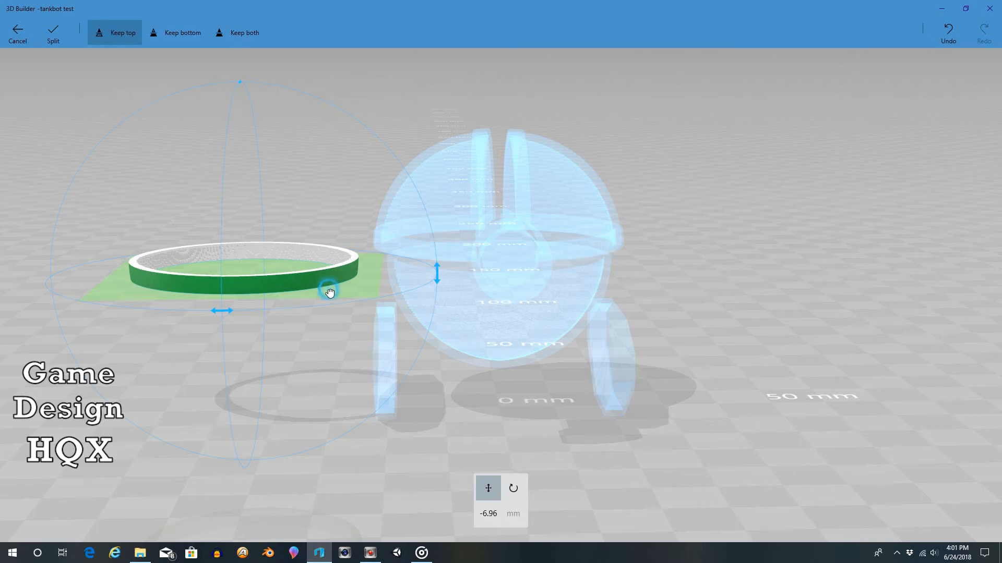
left_click_drag(330, 294, 331, 295)
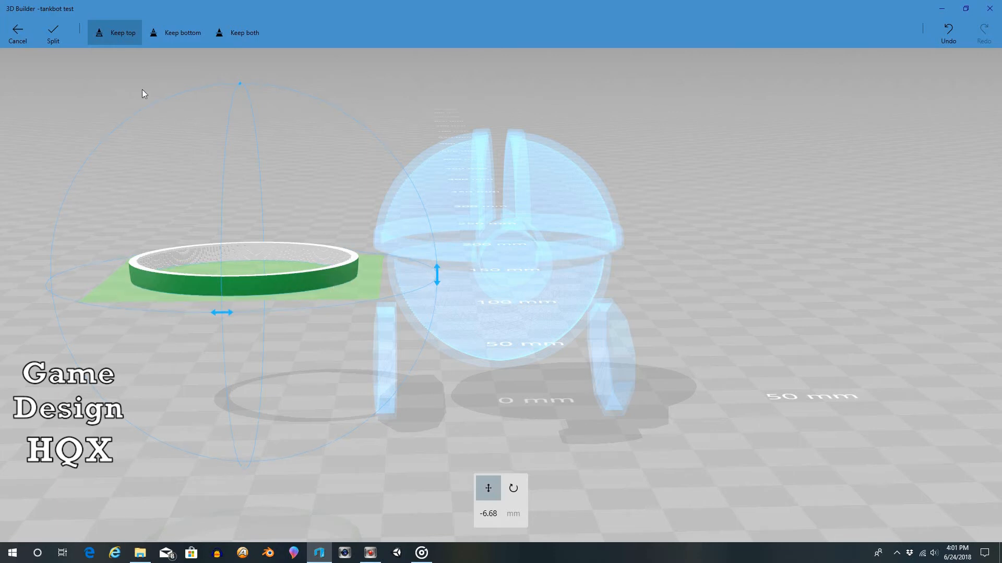
left_click(60, 36)
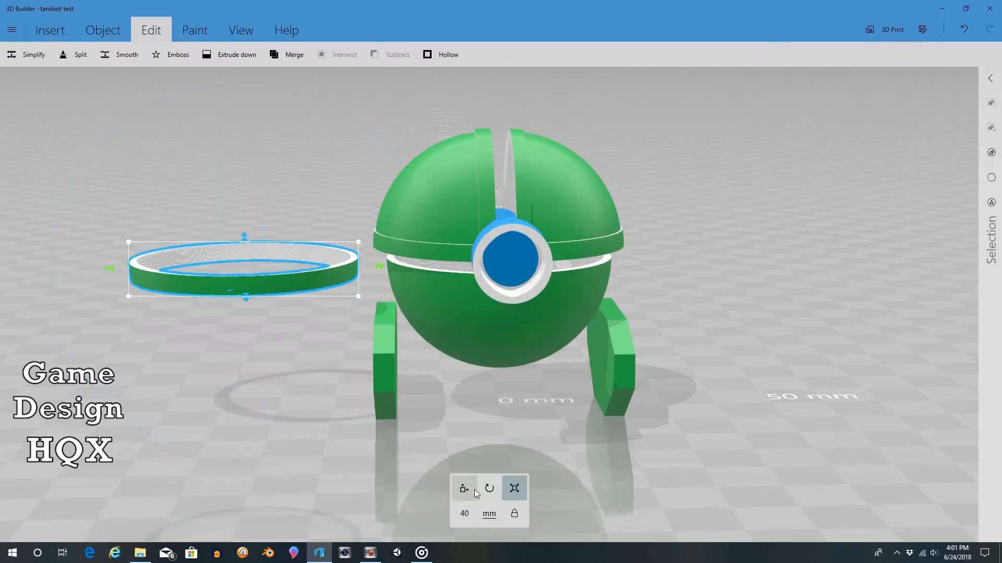
Step: Move the thin ring onto the rim of the robot's lower hemisphere and enlarge it to about 41.65 mm wide
left_click(264, 291)
left_click_drag(377, 269, 635, 291)
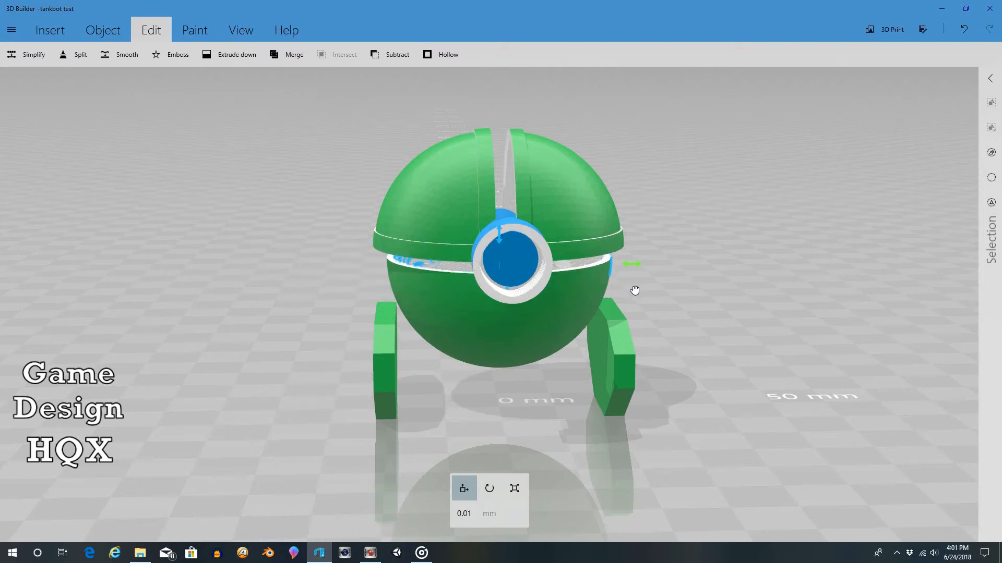
left_click(514, 488)
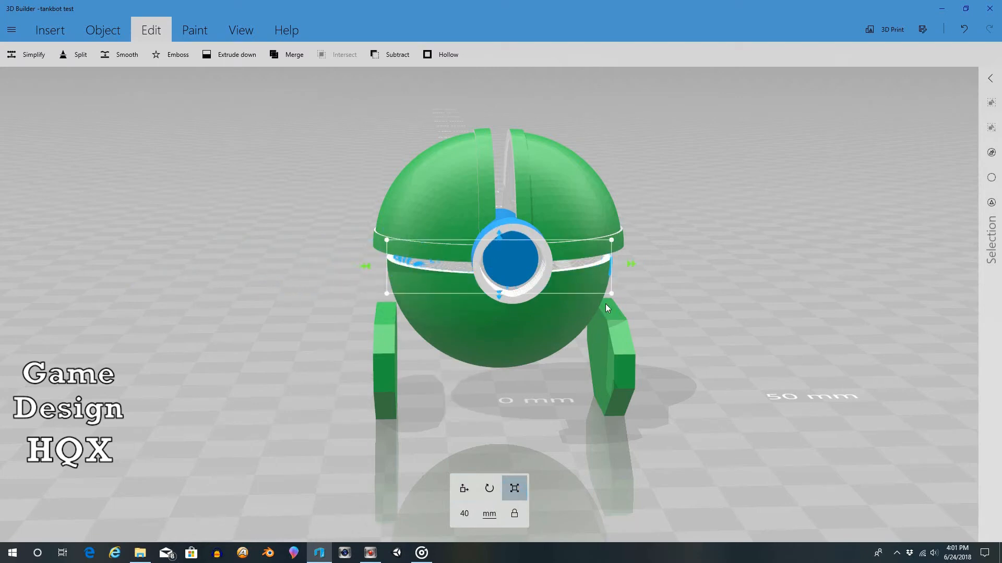
left_click_drag(611, 295, 613, 296)
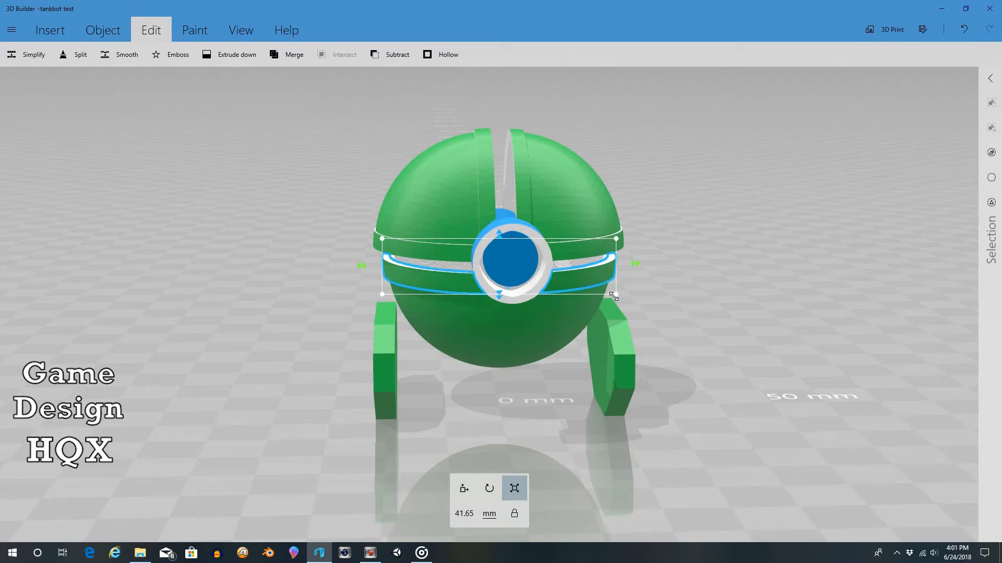
mouse_move(675, 245)
right_mouse_down()
mouse_move(521, 223)
mouse_move(293, 237)
mouse_move(1, 277)
mouse_move(21, 311)
mouse_move(449, 300)
mouse_move(615, 258)
mouse_move(688, 216)
mouse_move(726, 244)
mouse_move(728, 263)
mouse_move(673, 242)
mouse_move(666, 192)
mouse_move(659, 272)
mouse_move(663, 243)
right_mouse_up()
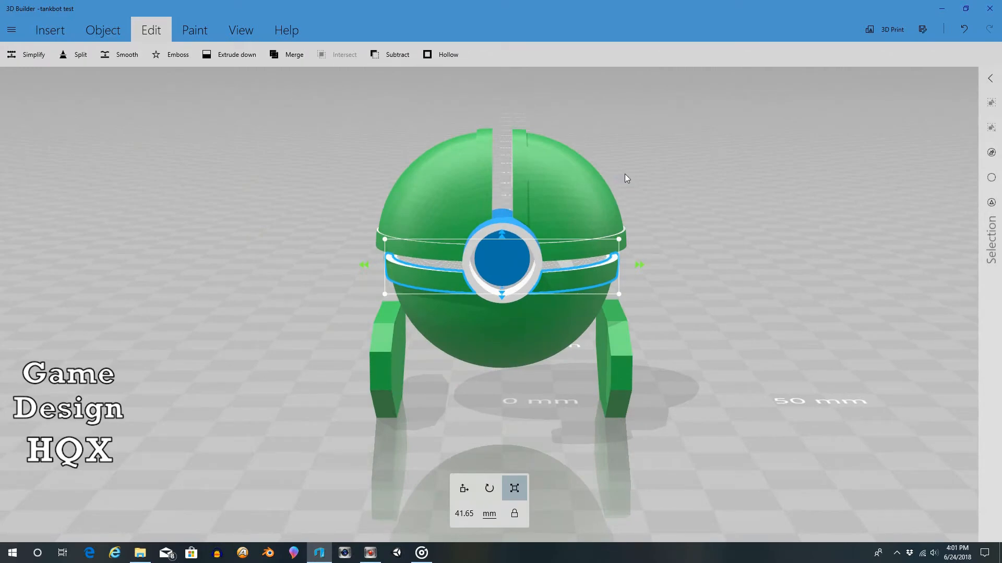
right_click_drag(628, 179, 646, 195)
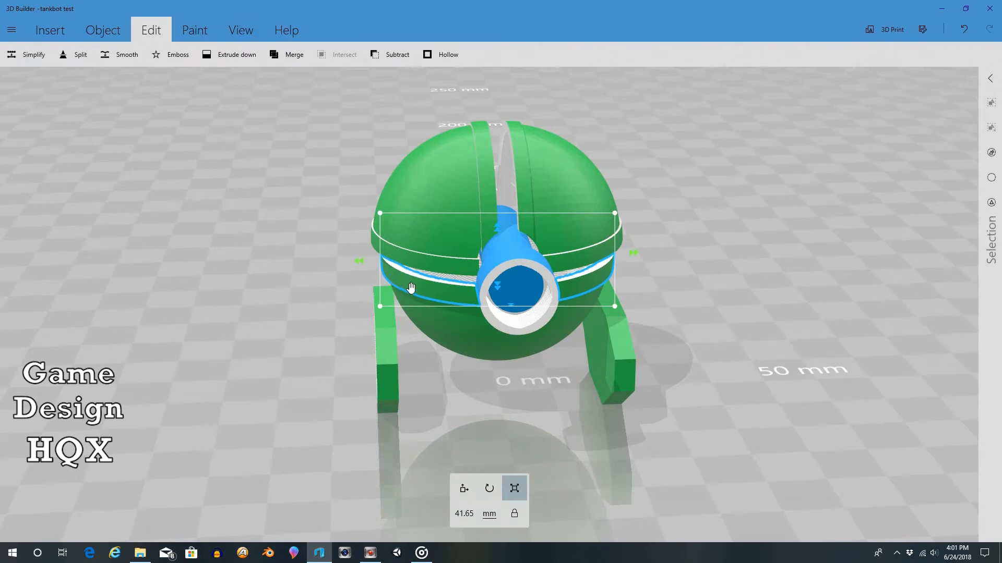
Step: Paint the lower hemisphere's rim ring light grey from the recent materials
left_click(192, 31)
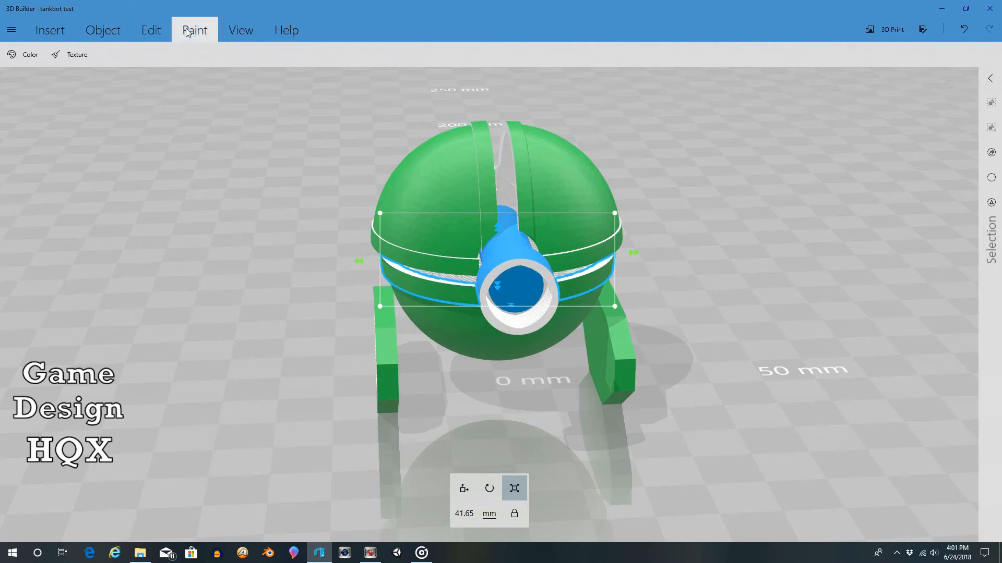
left_click(26, 52)
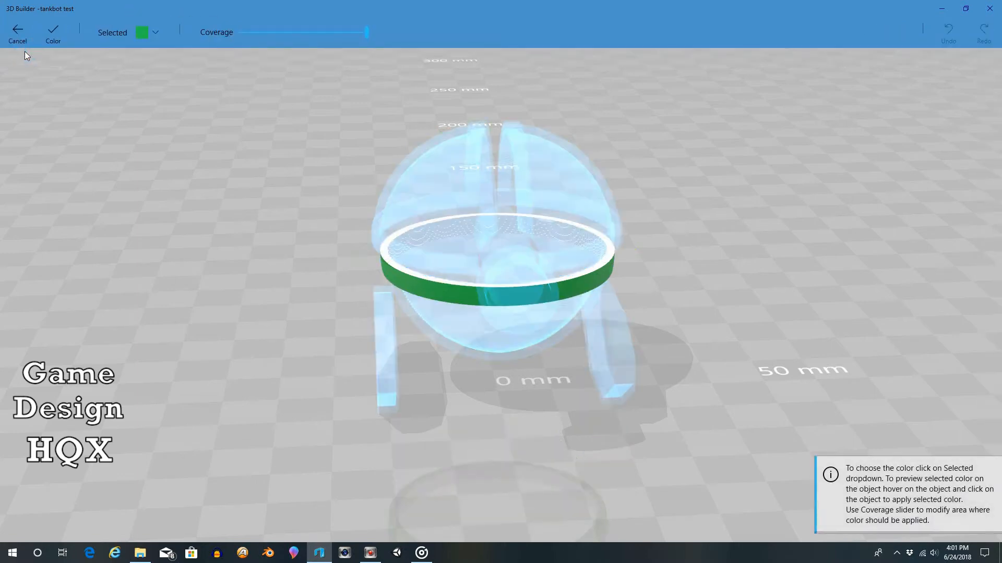
left_click(157, 35)
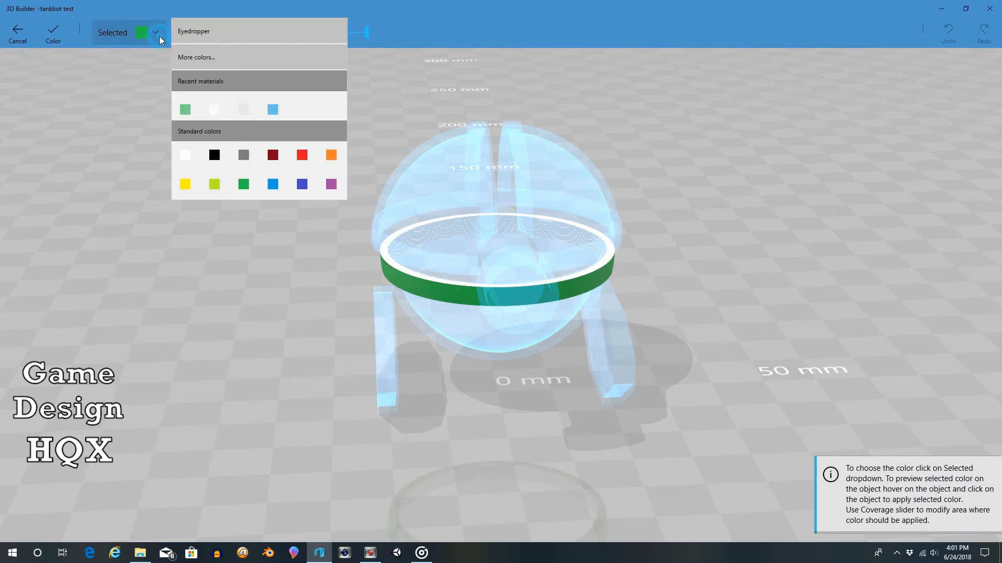
left_click(242, 105)
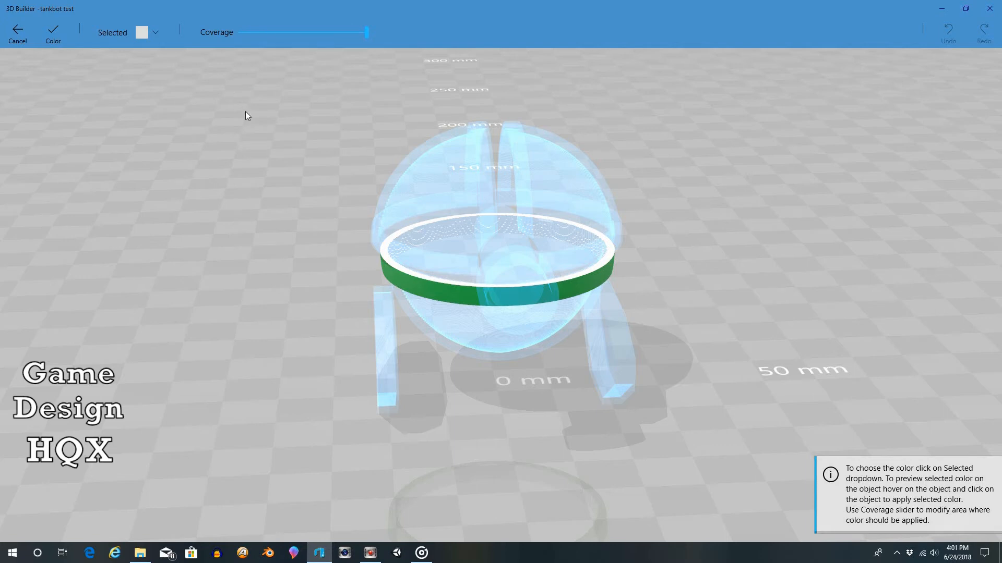
left_click(417, 289)
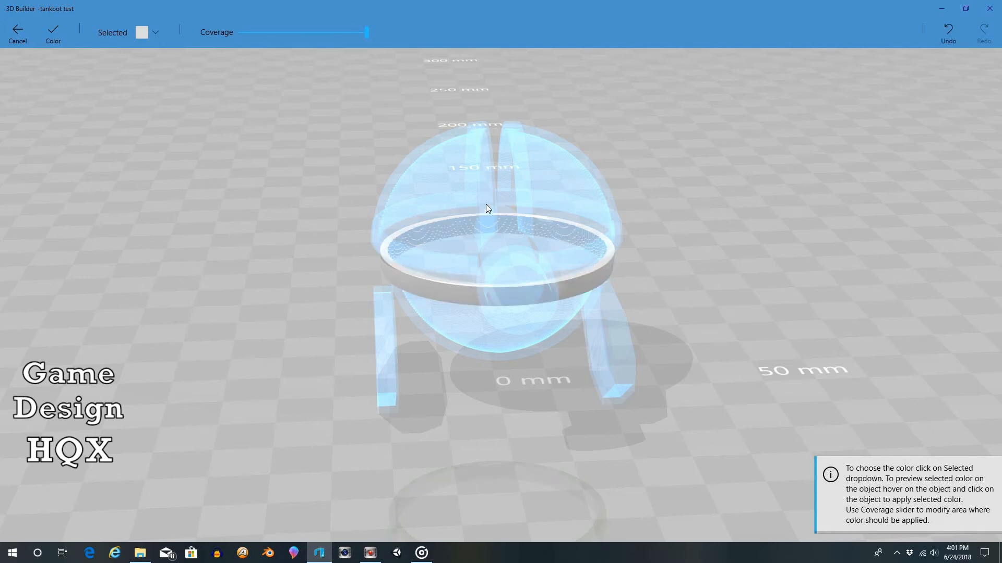
left_click(54, 33)
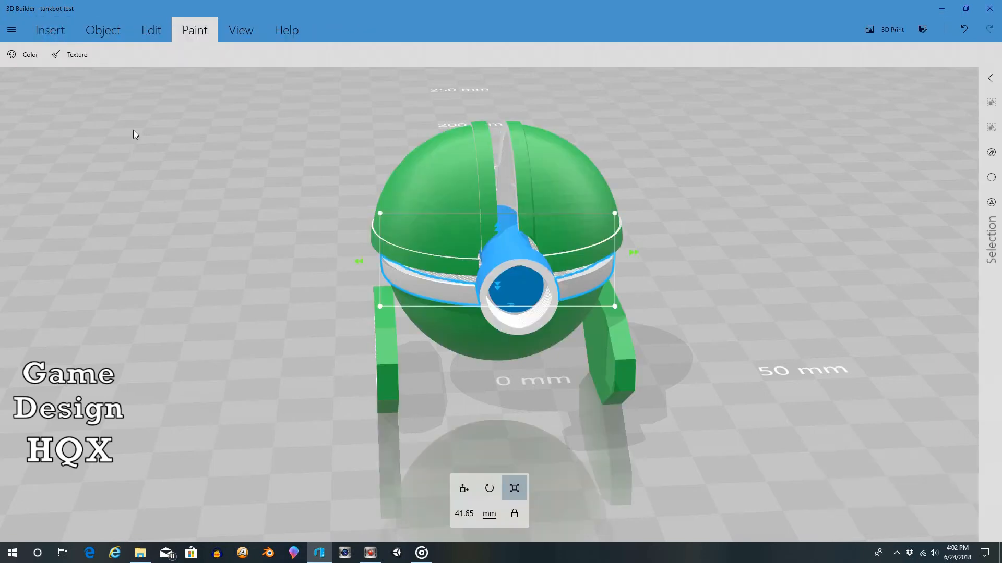
Step: Paint both inner-edge strips beside the gap between the dome halves in the same light grey
left_click(488, 176)
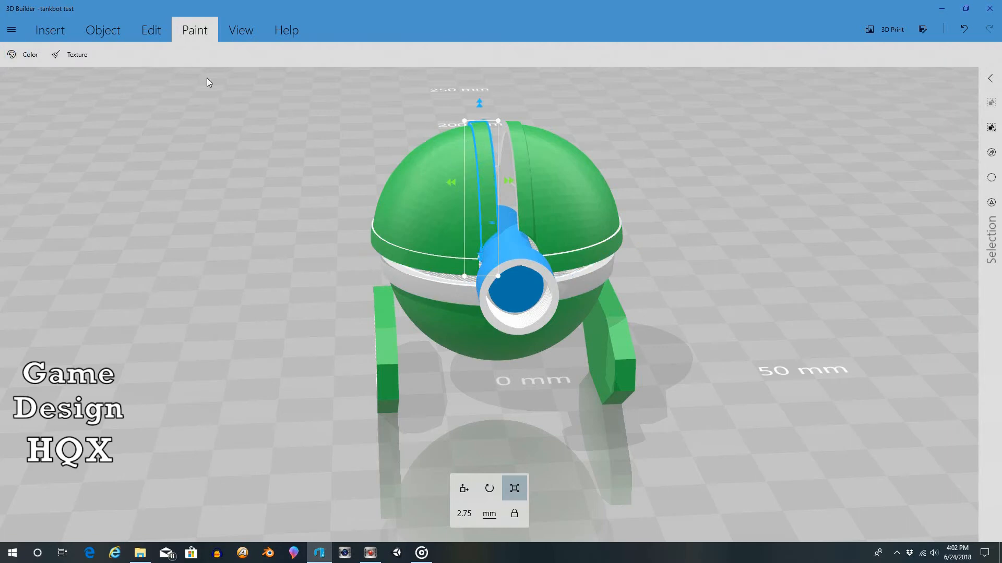
left_click(13, 60)
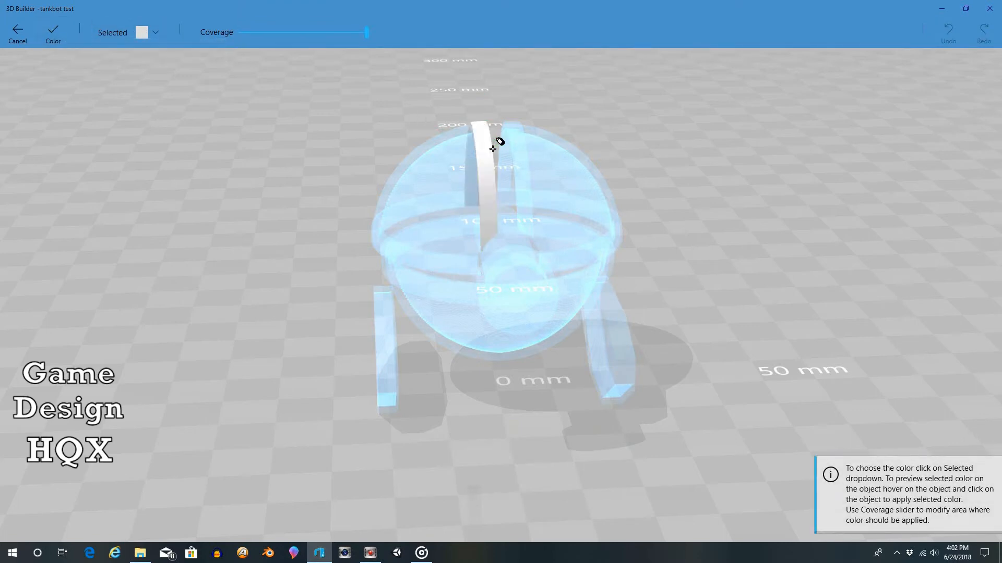
left_click(52, 30)
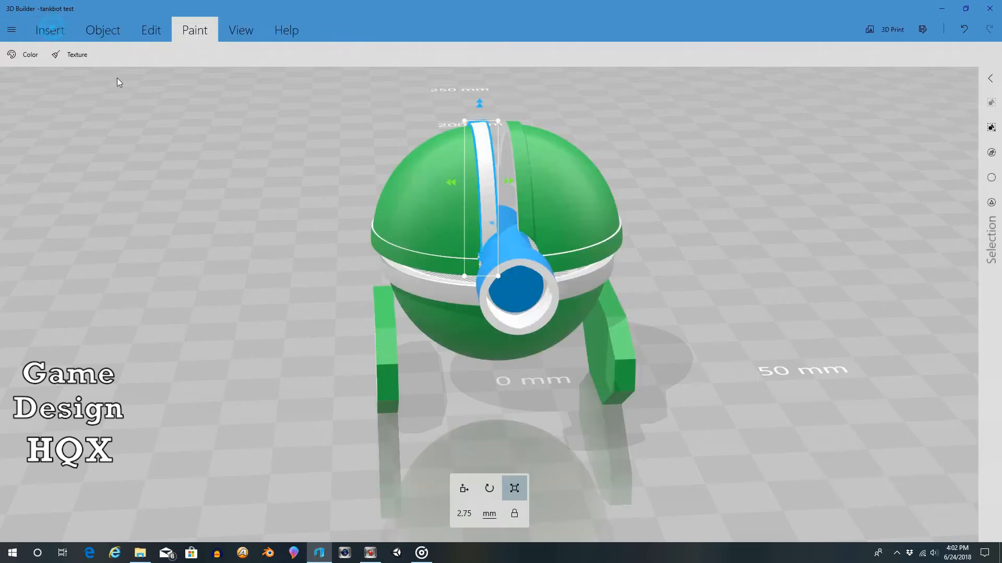
left_click(518, 149)
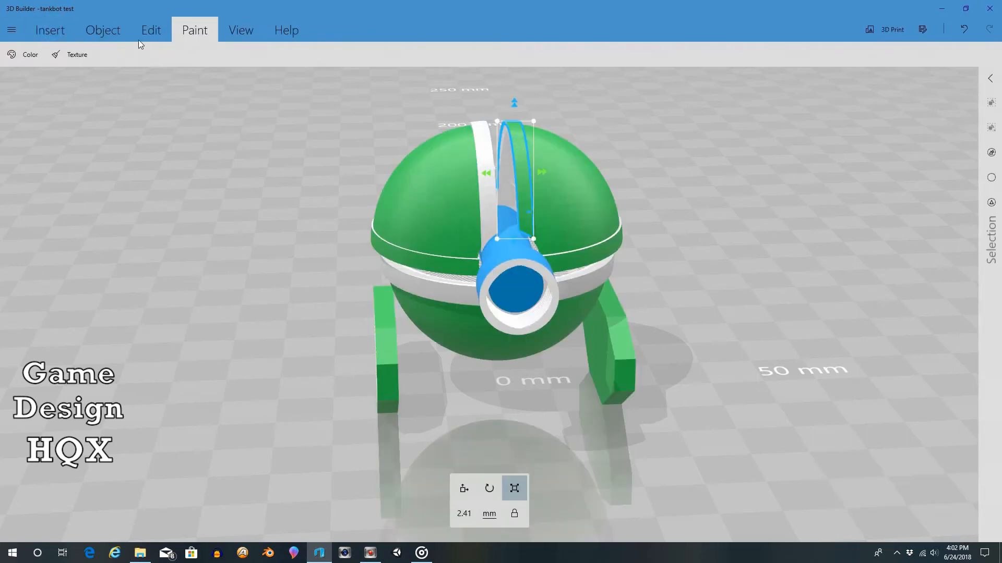
left_click(25, 62)
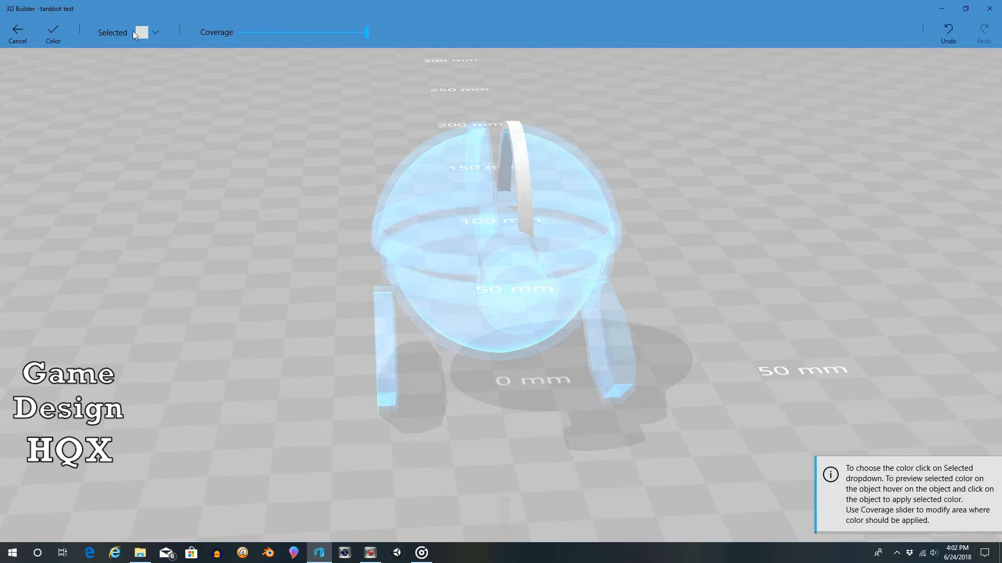
left_click(57, 34)
Step: Reduce the height of the lower hemisphere's rim ring to about 2.52 mm
mouse_move(248, 178)
left_mouse_down()
mouse_move(68, 139)
mouse_move(1, 163)
mouse_move(273, 197)
mouse_move(275, 156)
mouse_move(212, 140)
mouse_move(231, 146)
mouse_move(232, 137)
left_mouse_up()
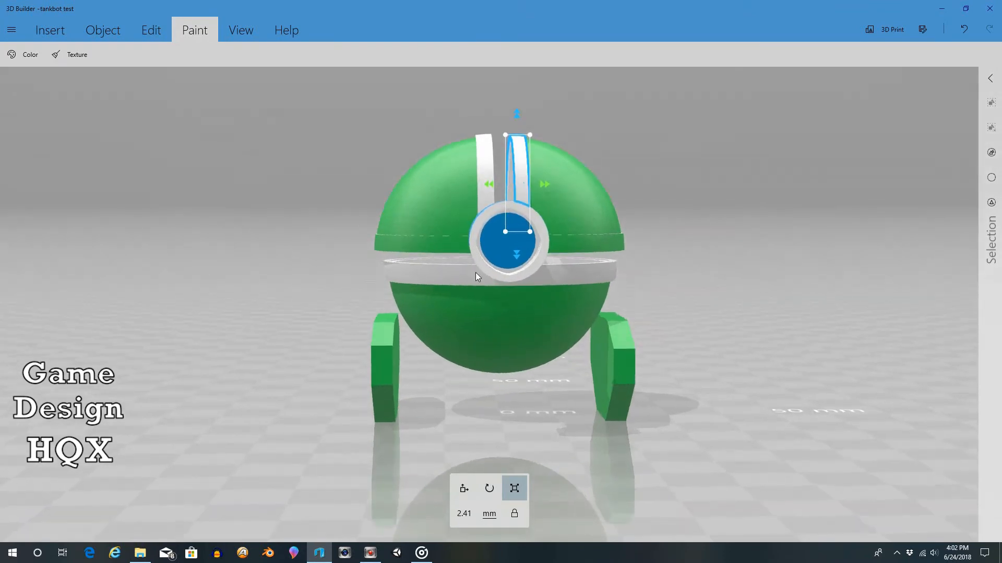
left_click(577, 278)
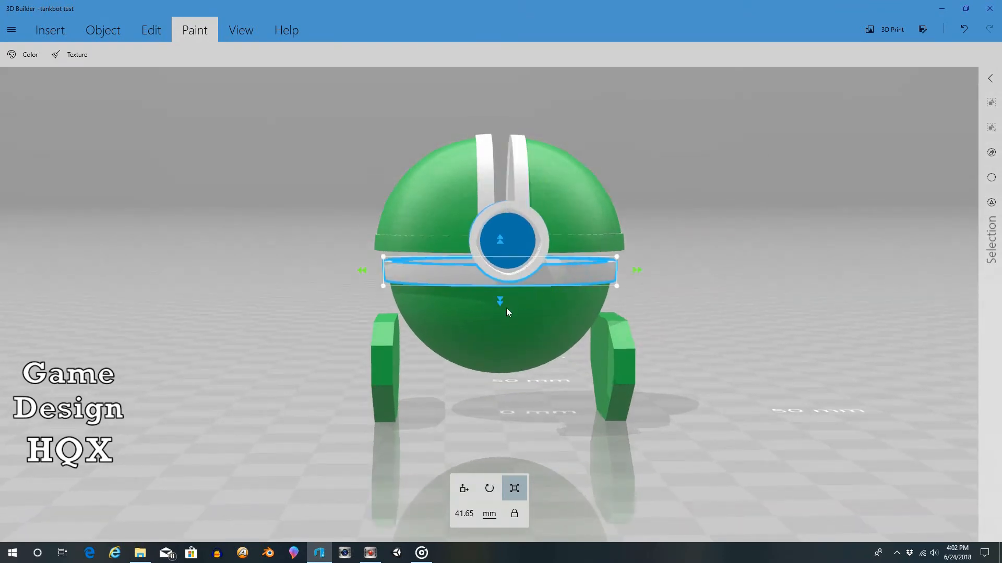
left_click_drag(500, 309, 501, 294)
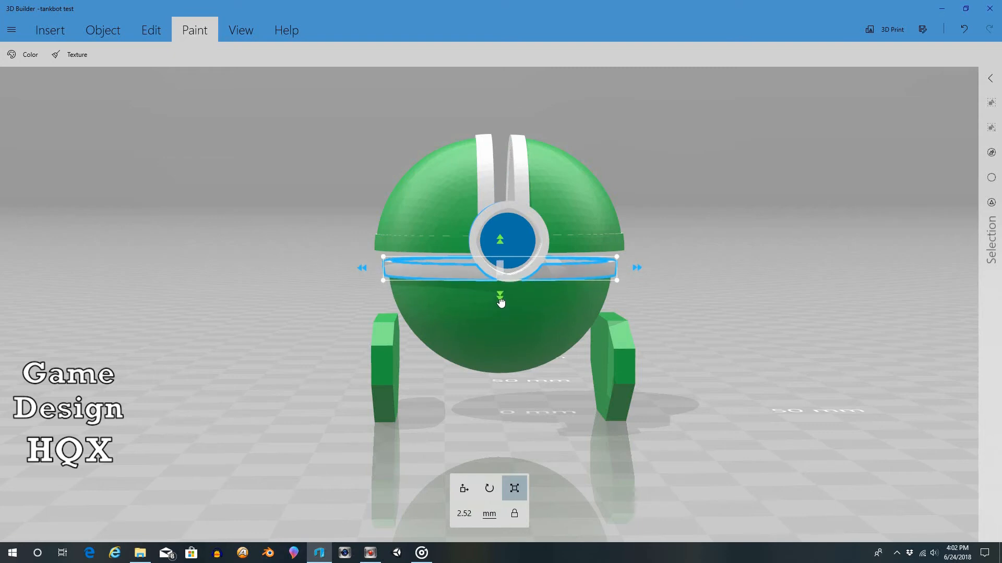
Step: Paint the curved trim strips along the lower rims of both dome halves light grey
left_click(587, 238)
left_click_drag(787, 129, 777, 182)
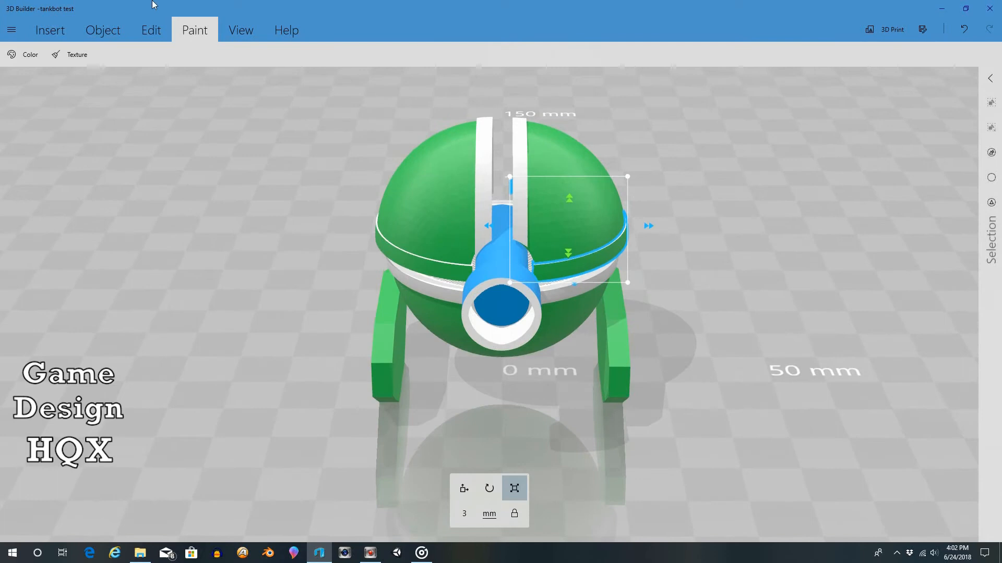
left_click(26, 56)
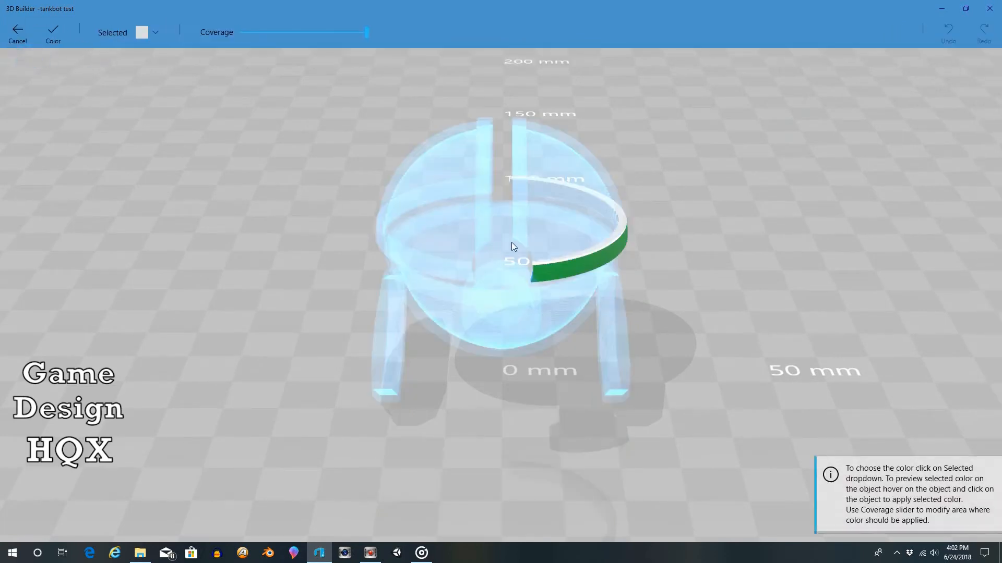
left_click(55, 32)
left_click(438, 272)
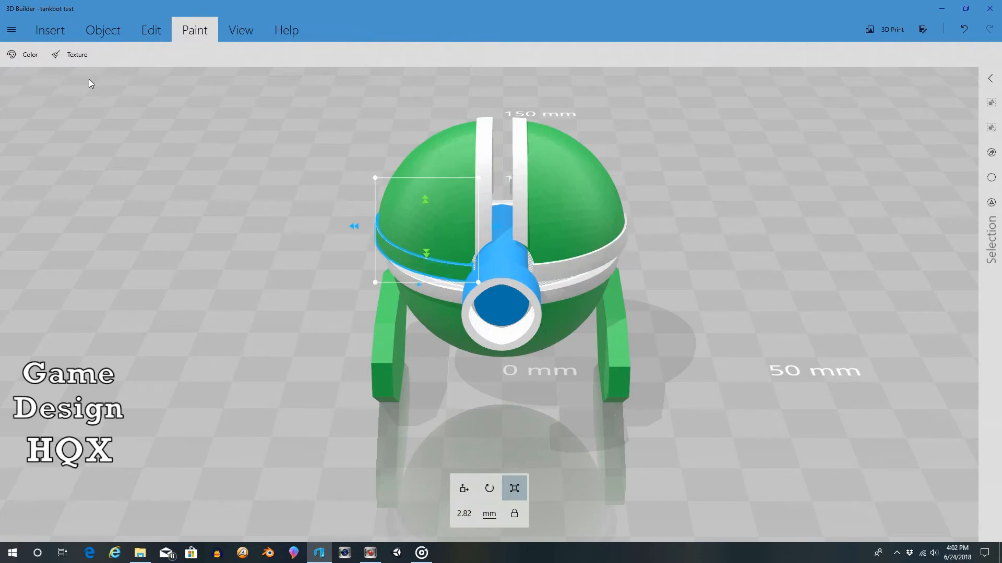
left_click(23, 55)
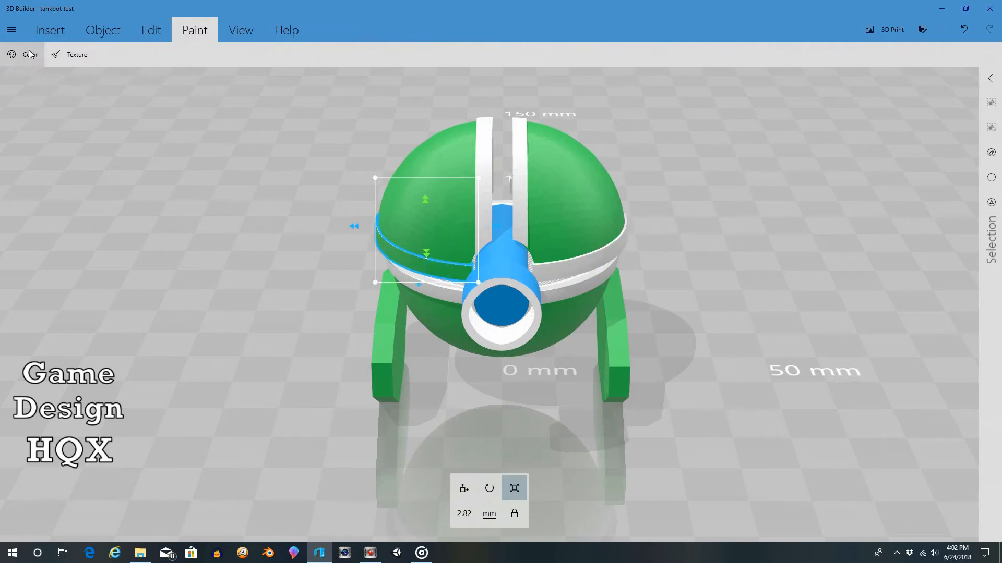
left_click(373, 238)
left_click(61, 33)
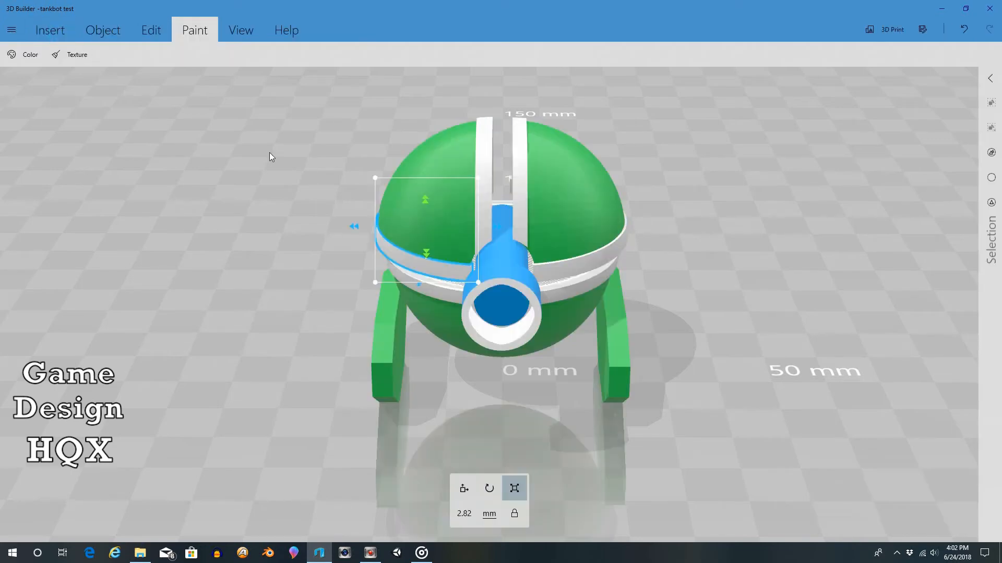
Step: Check the painted trim from the front and side, and insert a cylinder into the scene
mouse_move(269, 152)
left_mouse_down()
mouse_move(273, 120)
mouse_move(34, 98)
mouse_move(65, 133)
mouse_move(264, 162)
mouse_move(252, 175)
mouse_move(141, 175)
mouse_move(278, 147)
mouse_move(402, 145)
mouse_move(393, 179)
mouse_move(262, 191)
mouse_move(343, 215)
left_mouse_up()
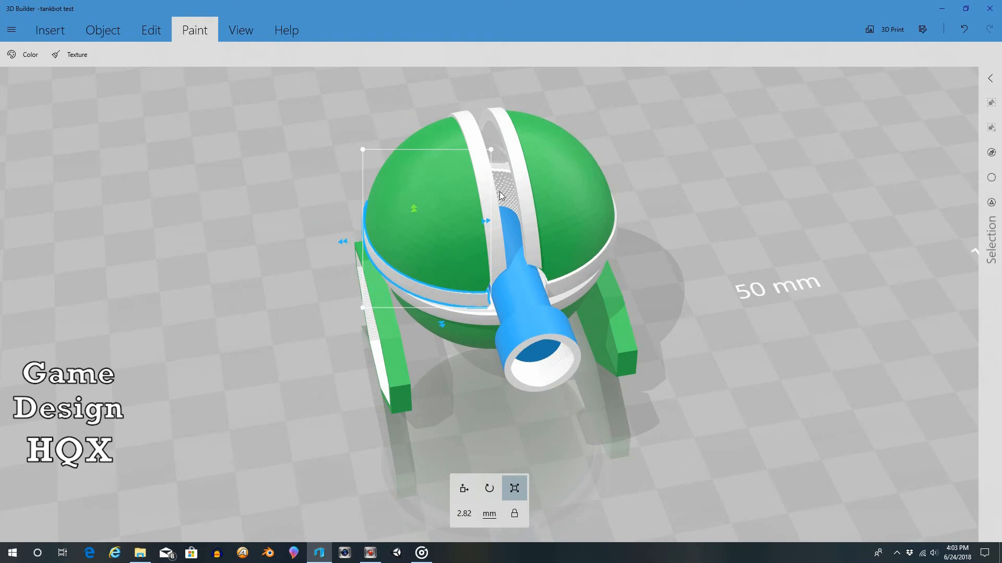
left_click_drag(672, 243, 603, 151)
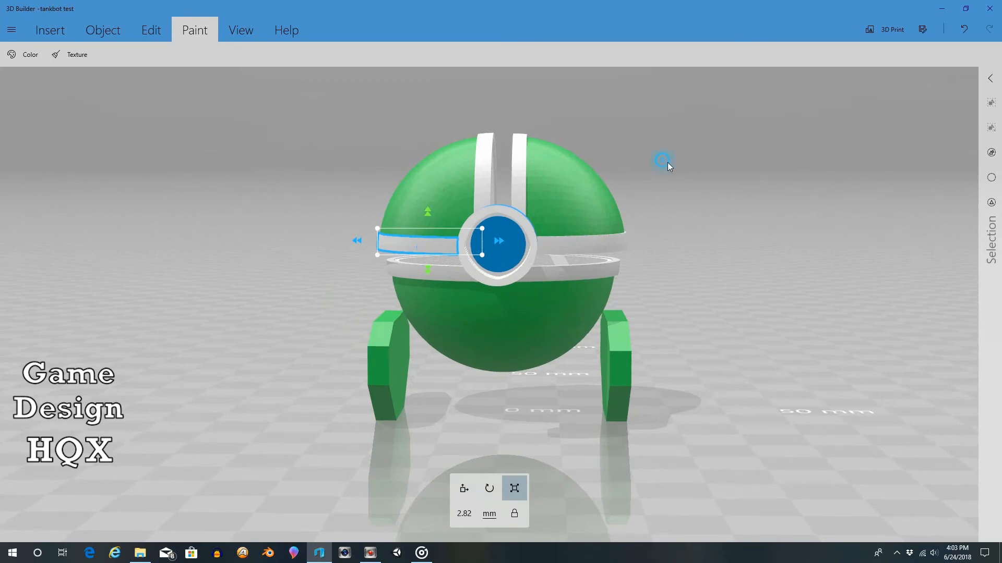
left_click_drag(666, 163, 661, 190)
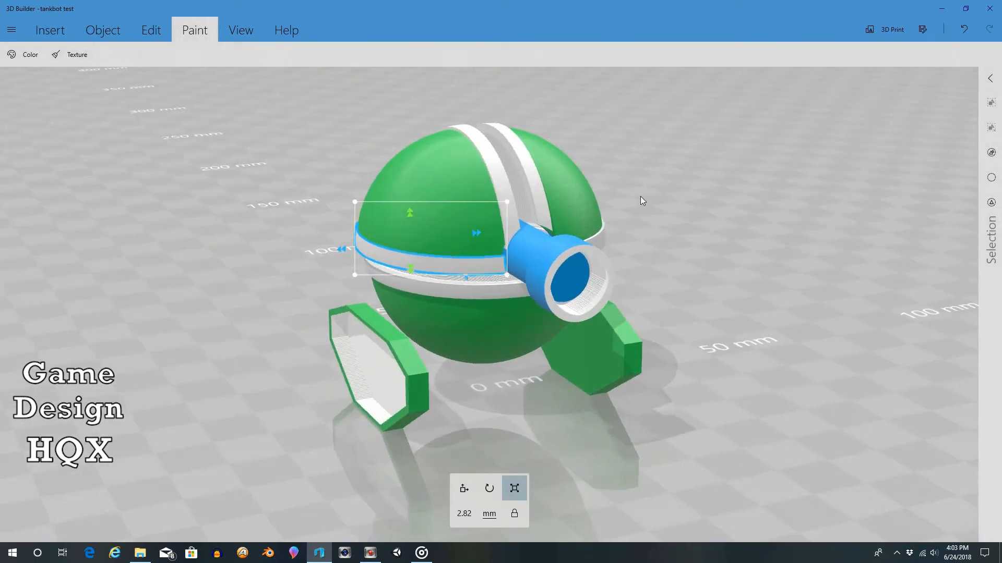
left_click_drag(327, 344, 593, 330)
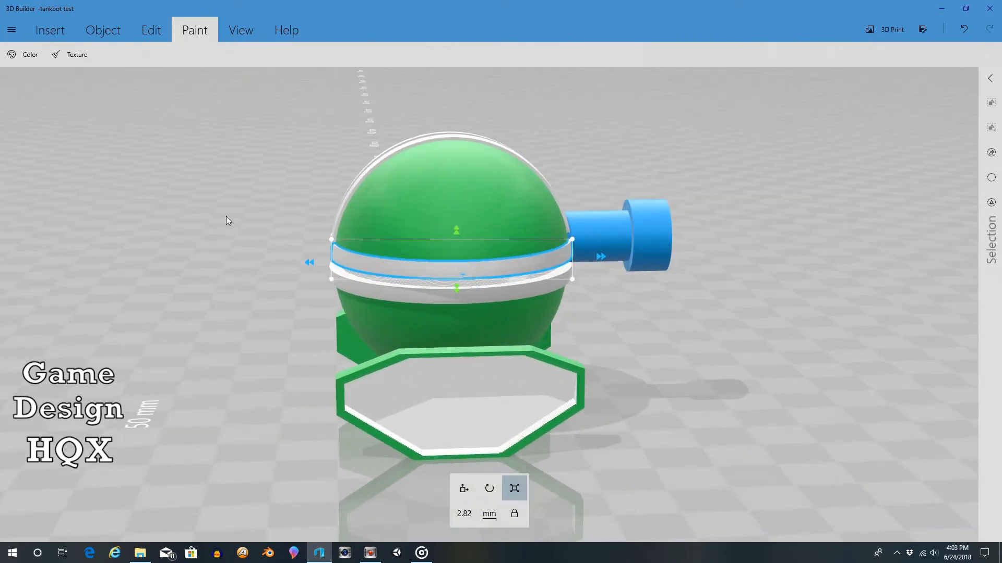
left_click(47, 30)
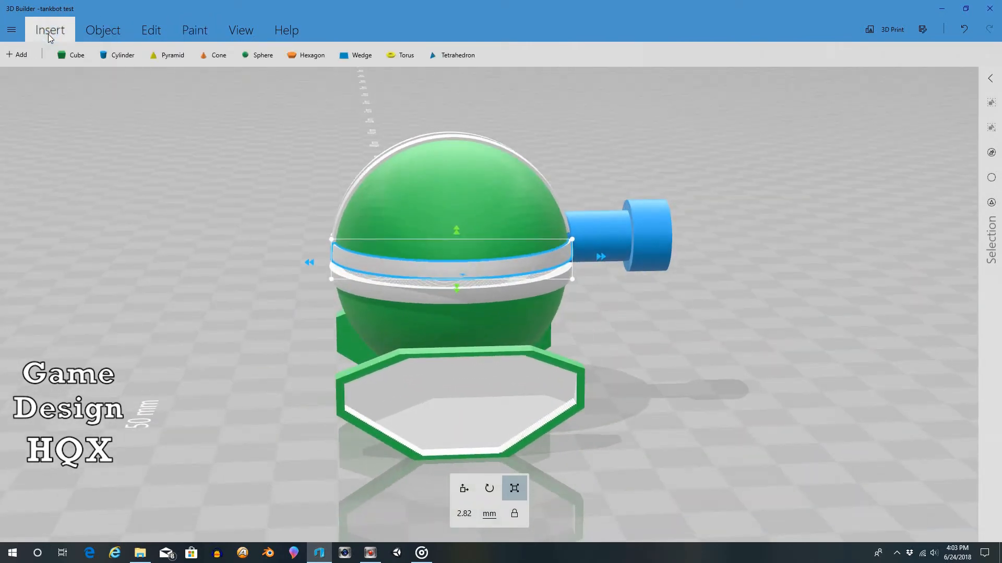
left_click(110, 59)
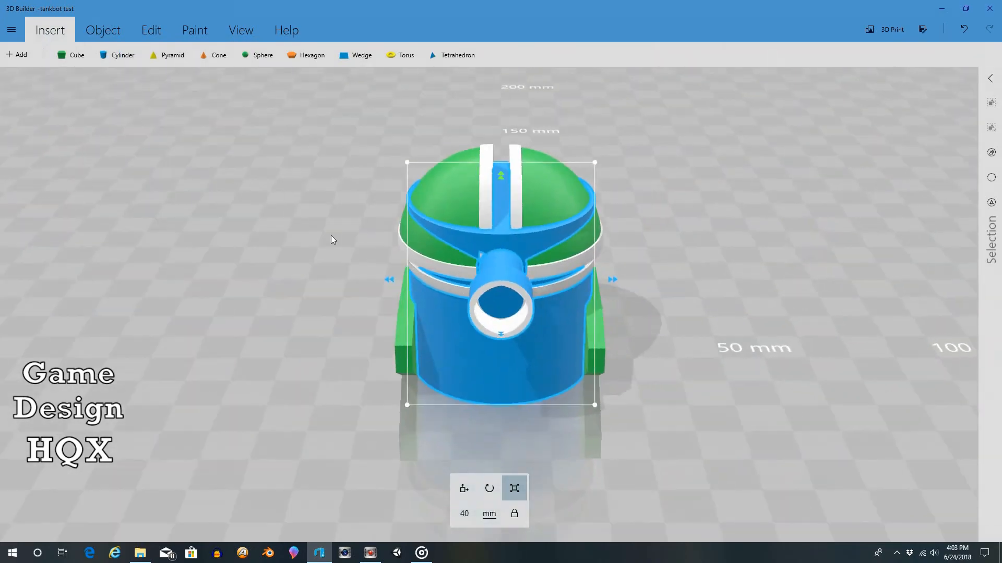
Step: Move the new cylinder about 50 mm to the side of the robot and rotate it 270 degrees onto its side
left_click(464, 488)
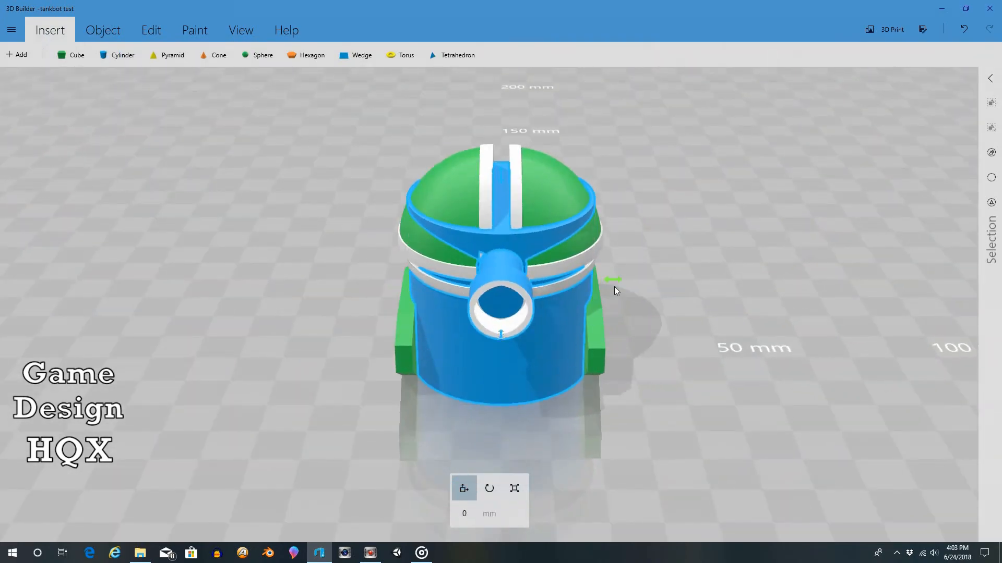
left_click_drag(615, 288, 387, 282)
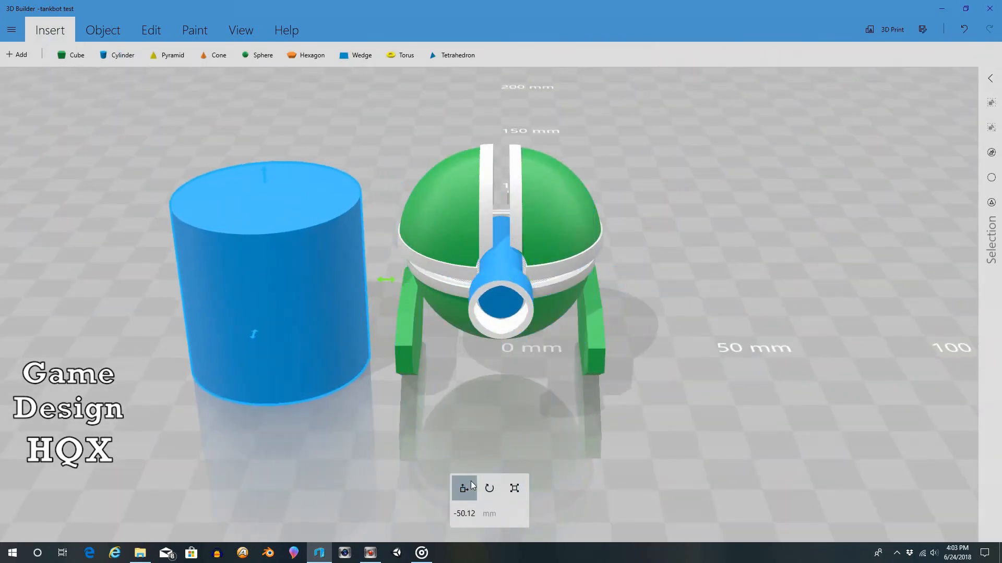
left_click(489, 488)
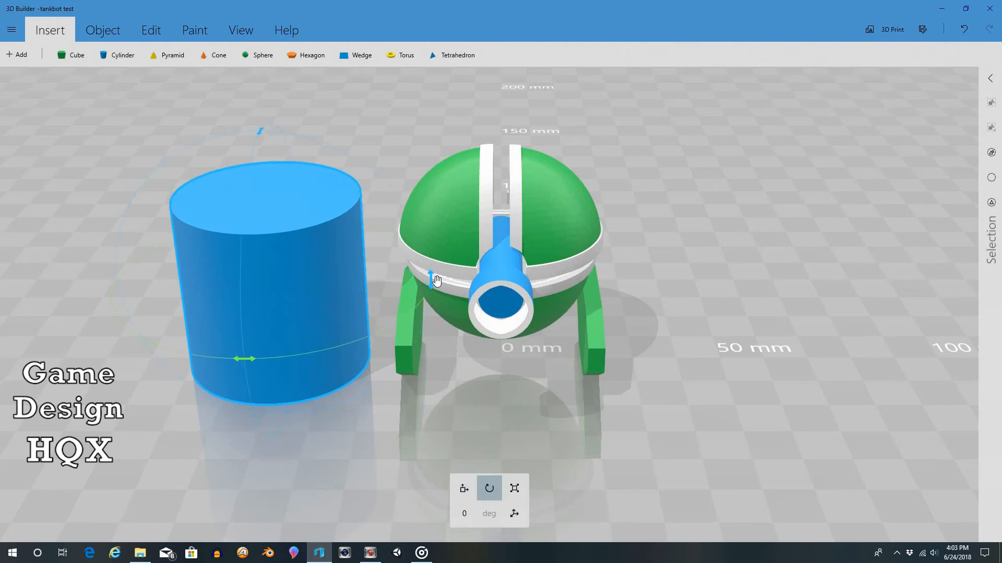
left_click_drag(437, 281, 281, 172)
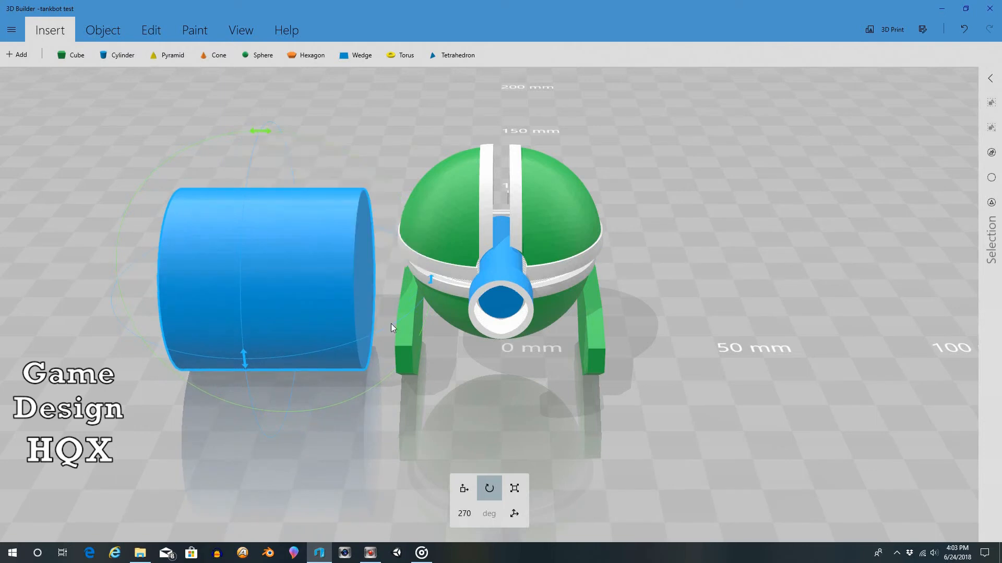
Step: Scale the cylinder down proportionally to about 10.34 mm long, and reduce its length to about 4.78 mm to form a wheel disc
left_click(516, 486)
left_click_drag(157, 187, 233, 253)
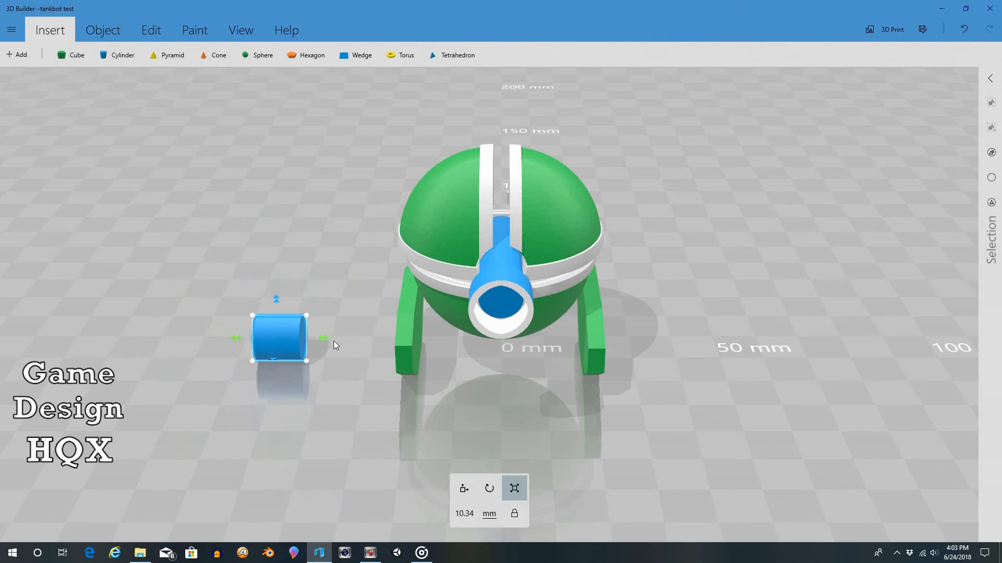
left_click_drag(324, 339, 302, 345)
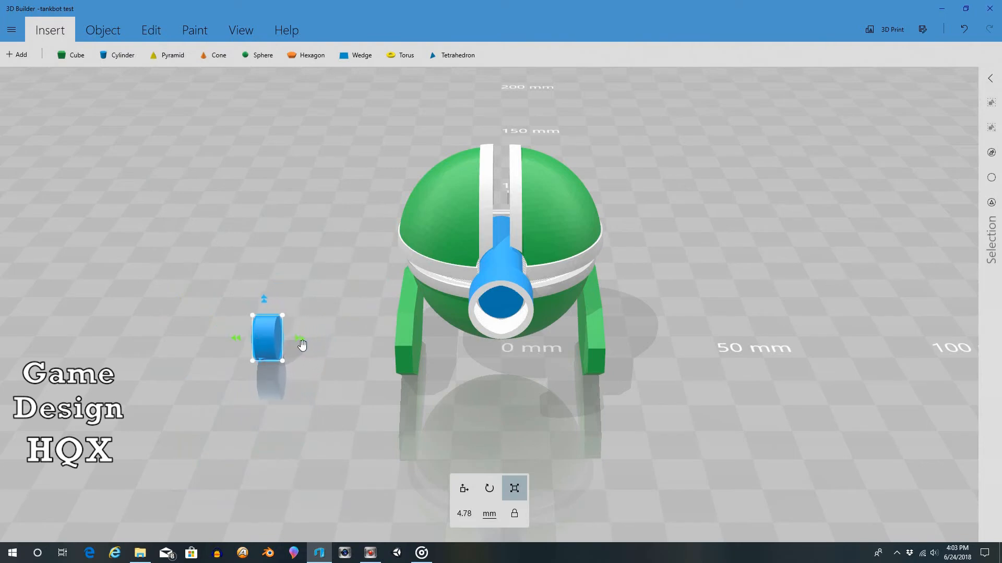
Step: Move the wheel disc into the robot's right track frame, at about -19.74 mm sideways and resting inside the frame
left_click_drag(186, 286, 370, 137)
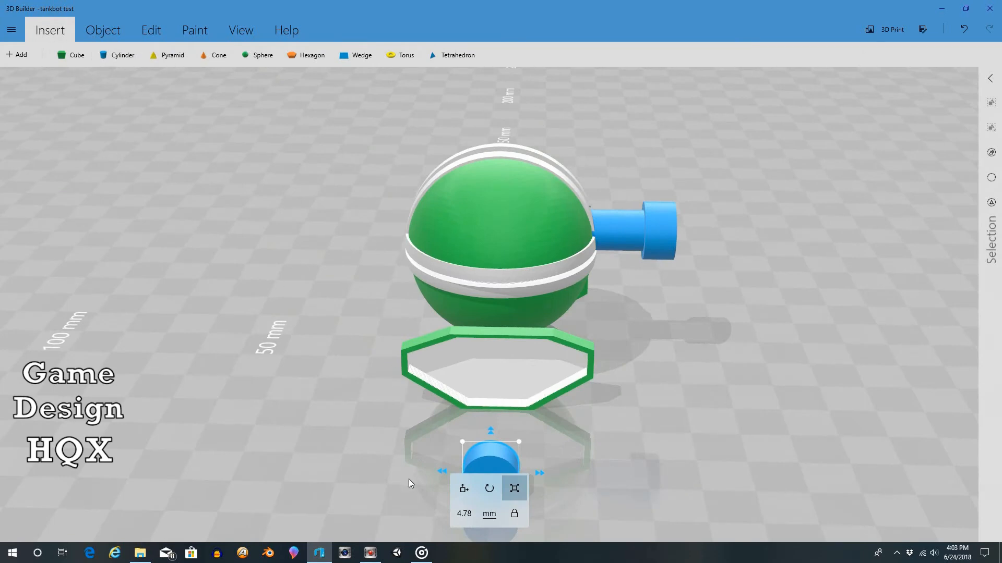
left_click(464, 488)
left_click_drag(491, 432, 493, 345)
left_click_drag(371, 400, 711, 407)
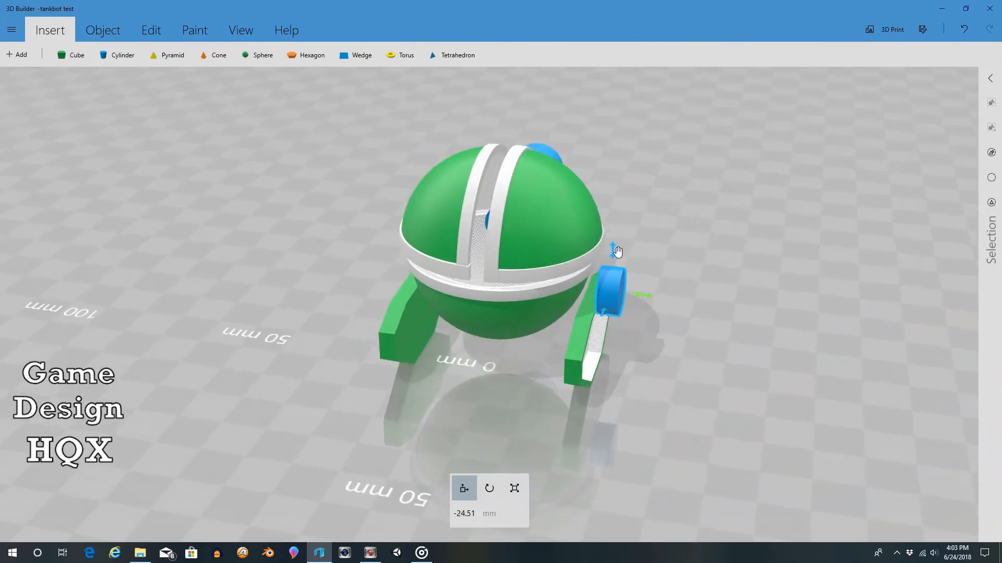
mouse_move(614, 252)
left_mouse_down()
mouse_move(639, 355)
mouse_move(614, 349)
left_mouse_up()
mouse_move(671, 355)
left_mouse_down()
mouse_move(397, 291)
mouse_move(405, 309)
left_mouse_up()
scroll(408, 307, "up", 3)
left_click_drag(644, 299, 607, 292)
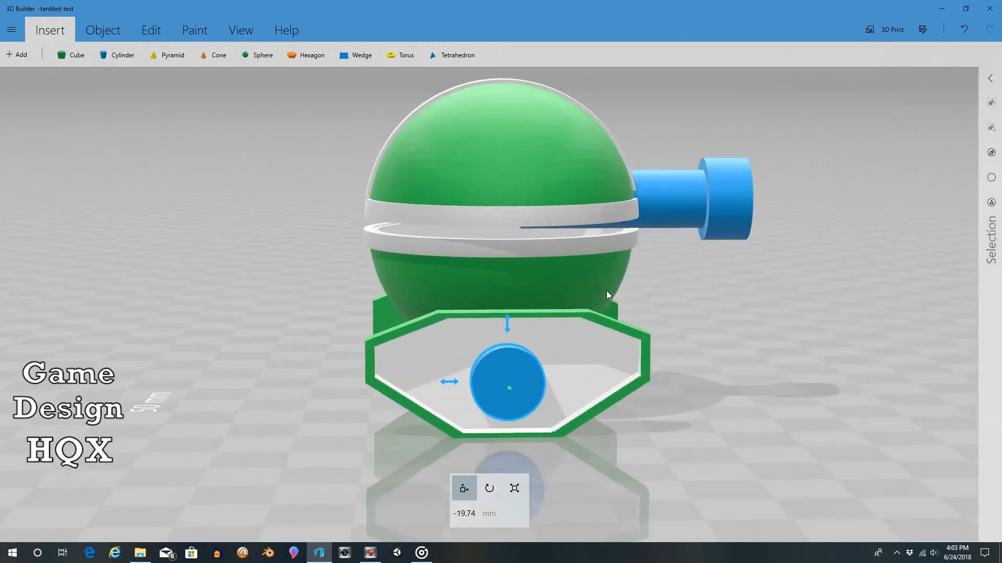
Step: Shrink the wheel proportionally and place it in the rear end of the right track frame, at a height of about 10.58 mm
left_click(515, 489)
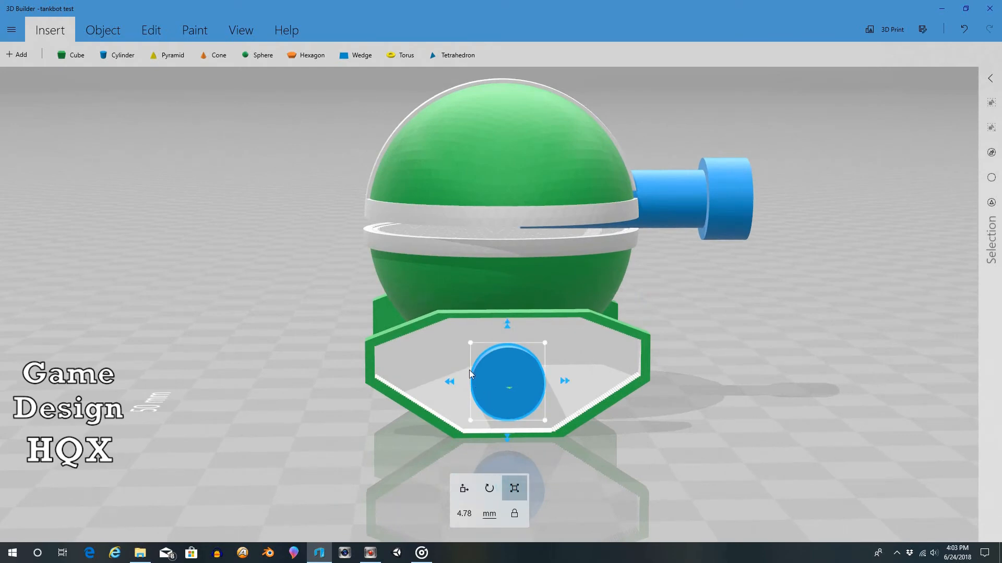
left_click_drag(469, 342, 96, 121)
left_click(464, 489)
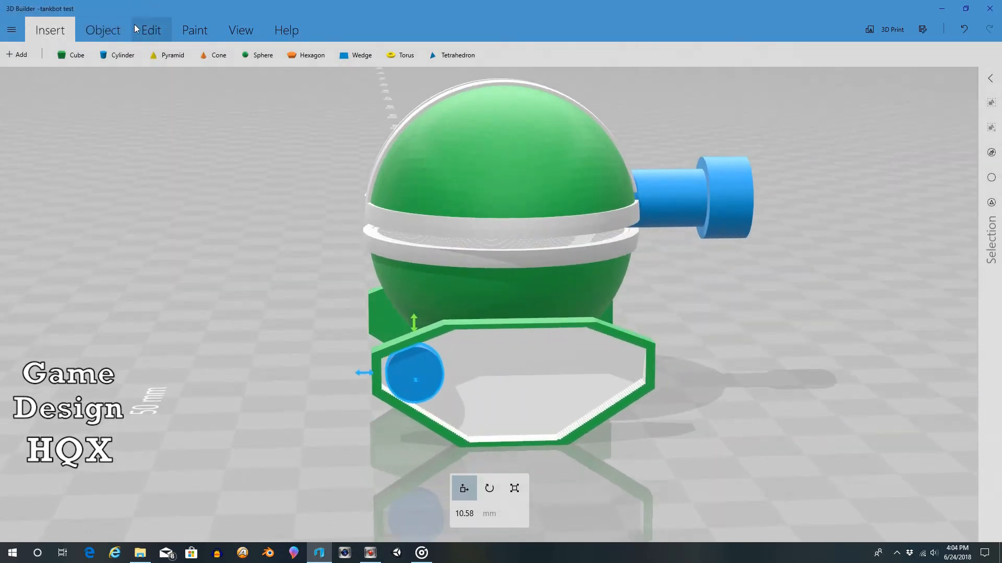
Step: Copy the rear wheel and place a pasted second wheel at the frame's lower rear corner, about 4.9 mm high
left_click(103, 31)
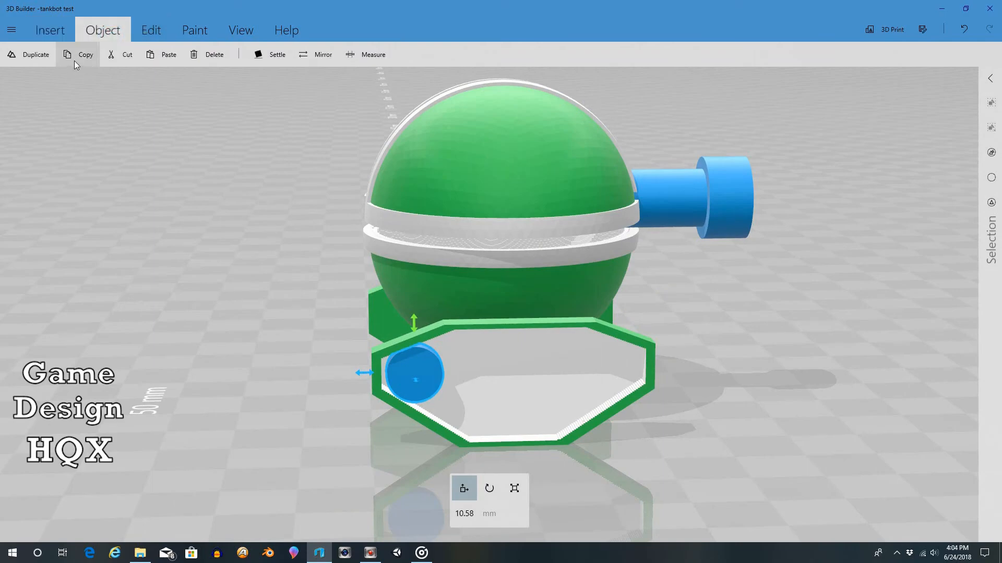
left_click(78, 58)
left_click(163, 55)
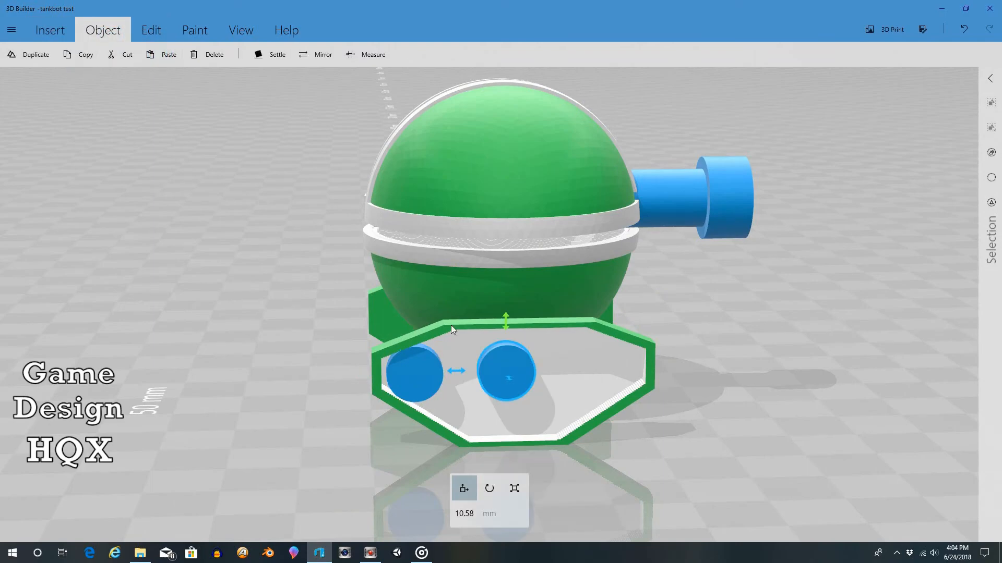
left_click_drag(506, 325, 488, 374)
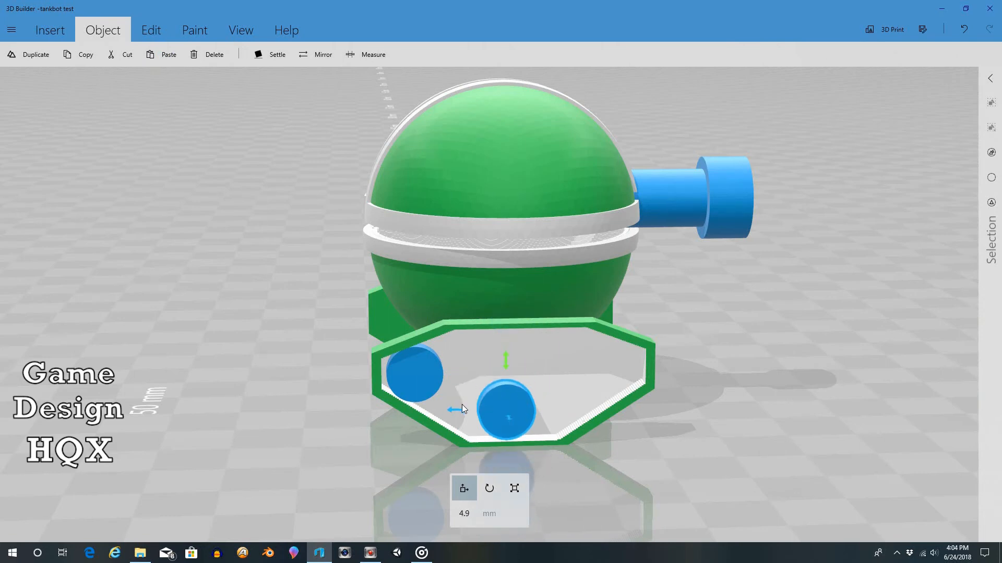
left_click_drag(462, 405, 431, 417)
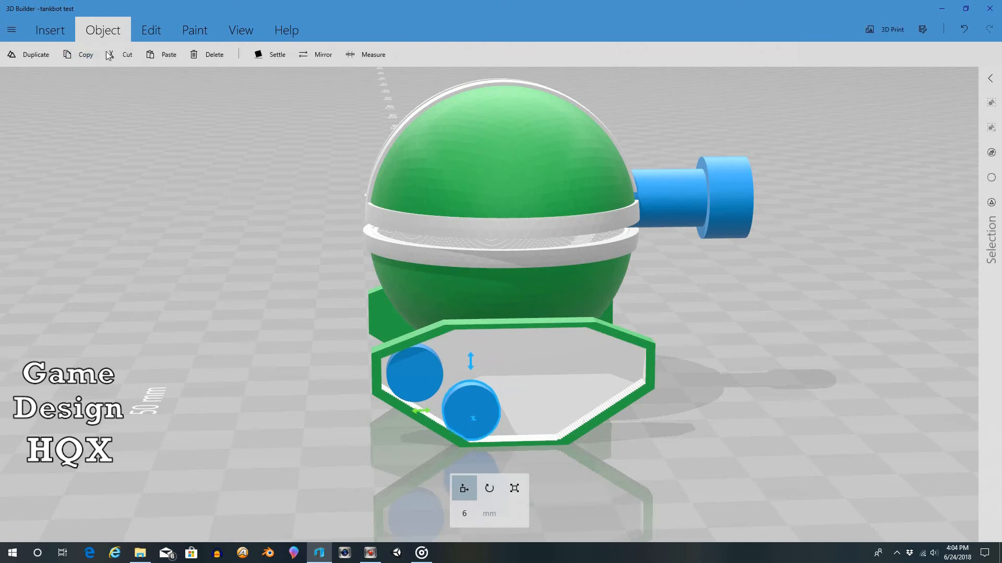
Step: Paste two more wheels, placing one at the frame's lower front corner and the other at its upper centre
left_click(162, 55)
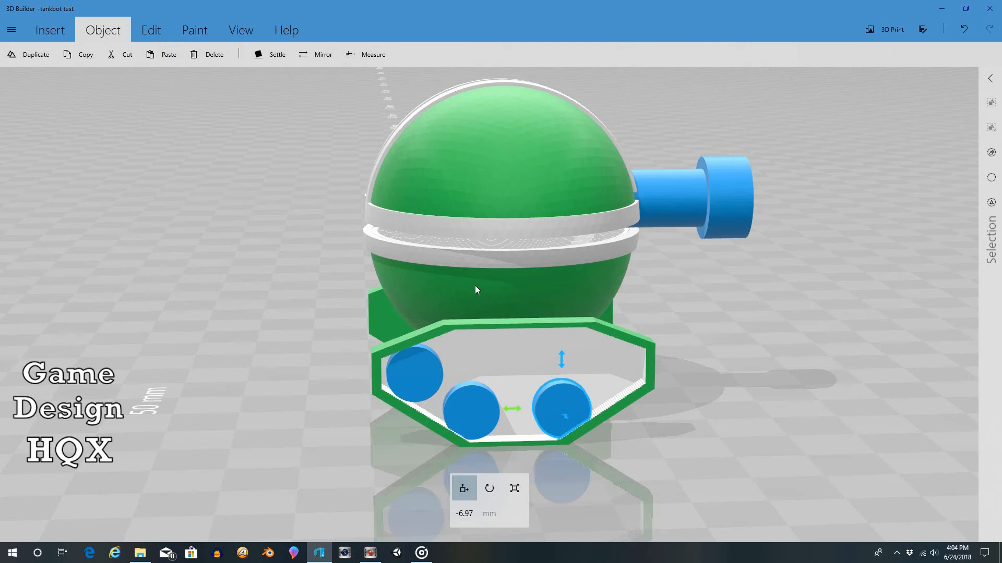
left_click(170, 55)
left_click_drag(653, 364, 659, 314)
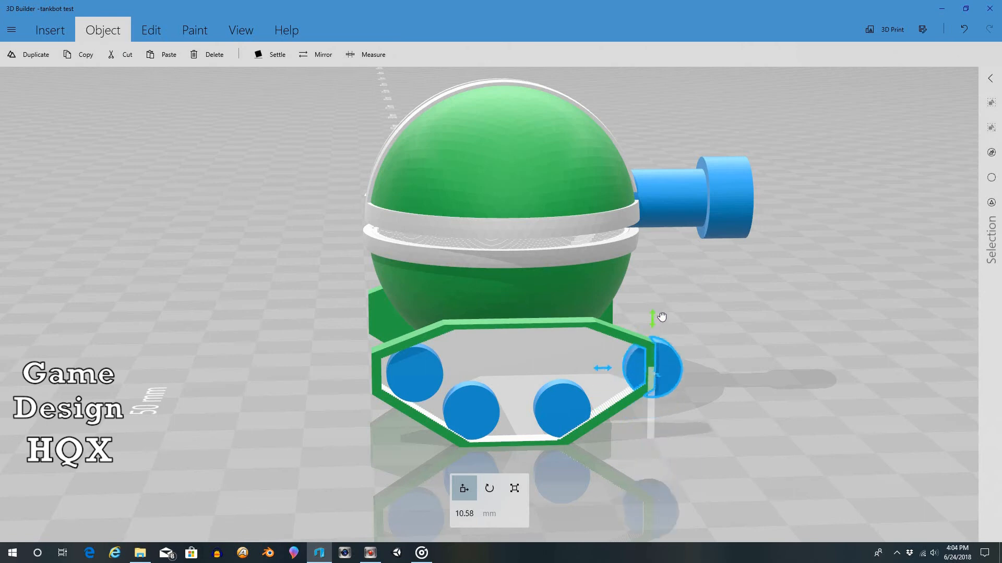
left_click_drag(604, 364, 465, 361)
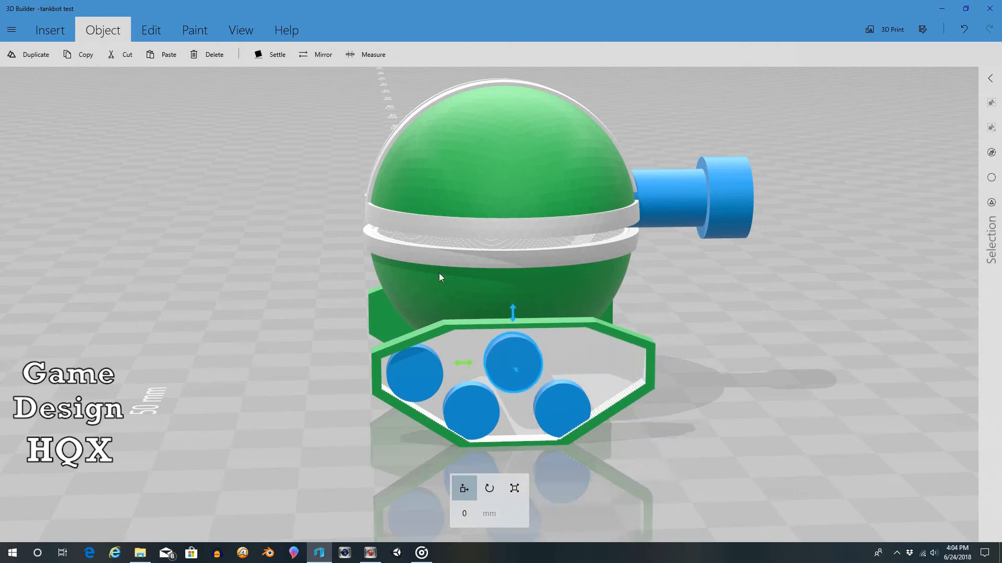
Step: Paste a fifth wheel and place it in the upper front end of the track frame, at about -13.67 mm
left_click(166, 56)
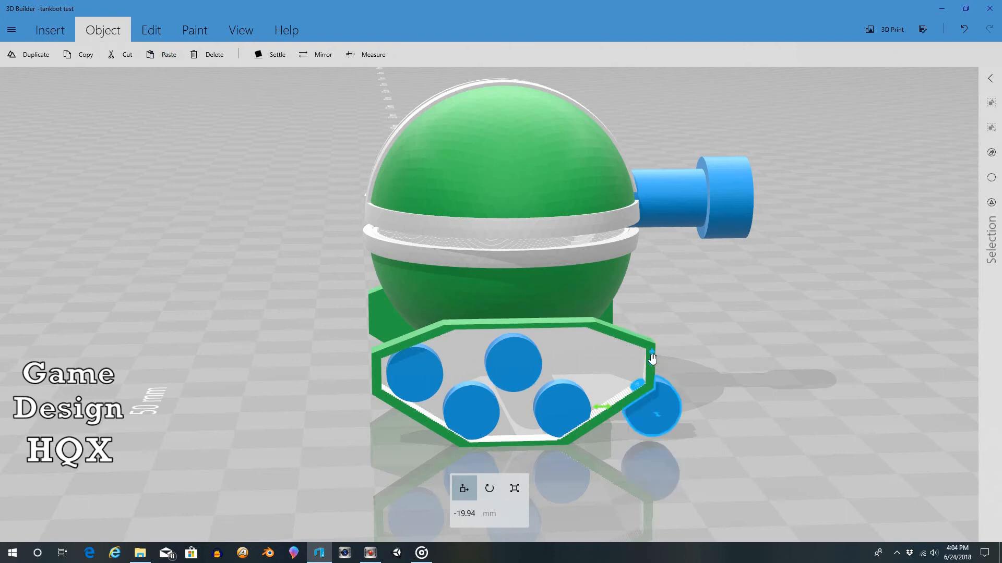
left_click_drag(651, 359, 651, 311)
left_click_drag(601, 364, 559, 361)
left_click_drag(657, 325, 609, 340)
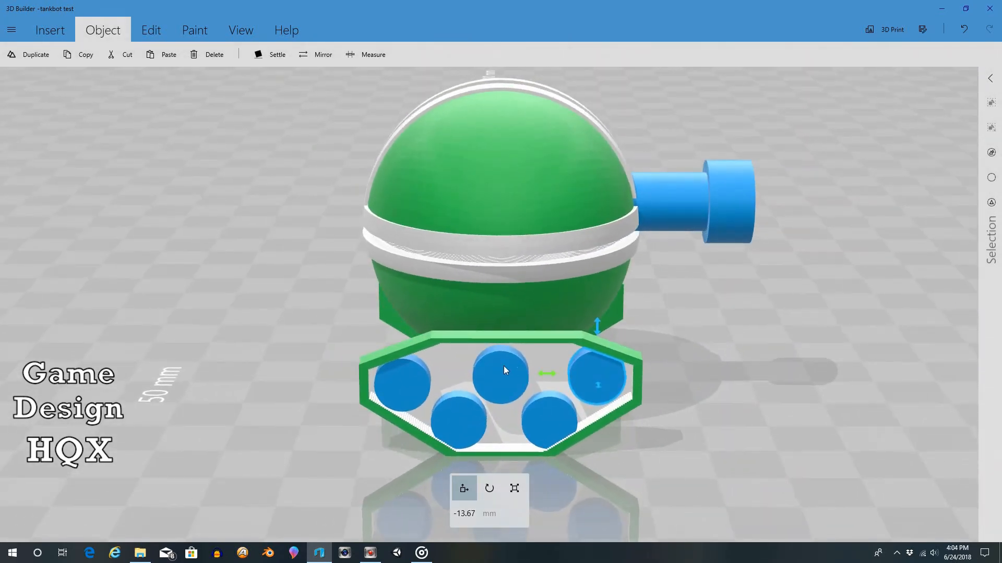
Step: Select all five wheels in the right track frame, then copy and paste them as a set
left_click_drag(706, 356, 753, 345)
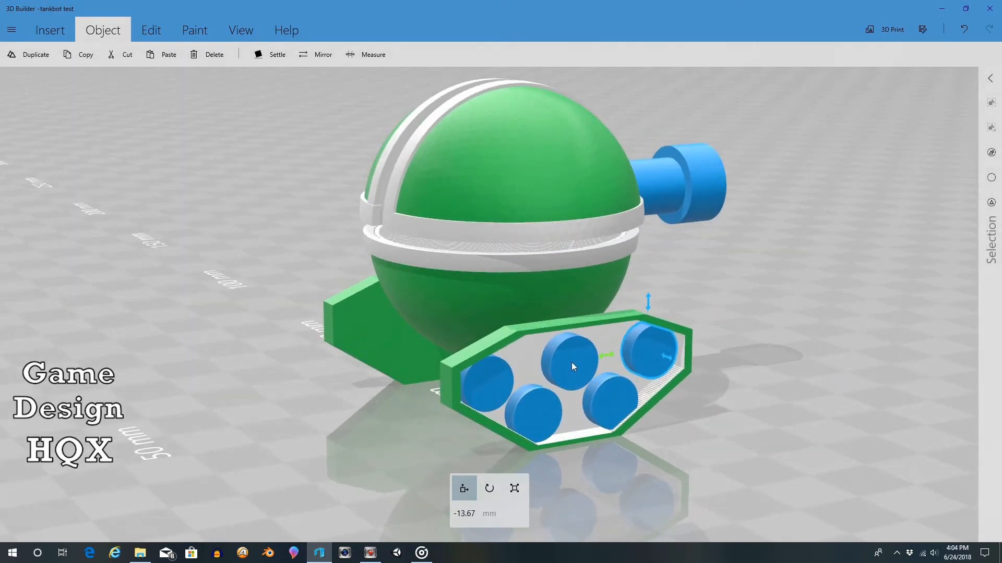
left_click_drag(725, 309, 671, 261)
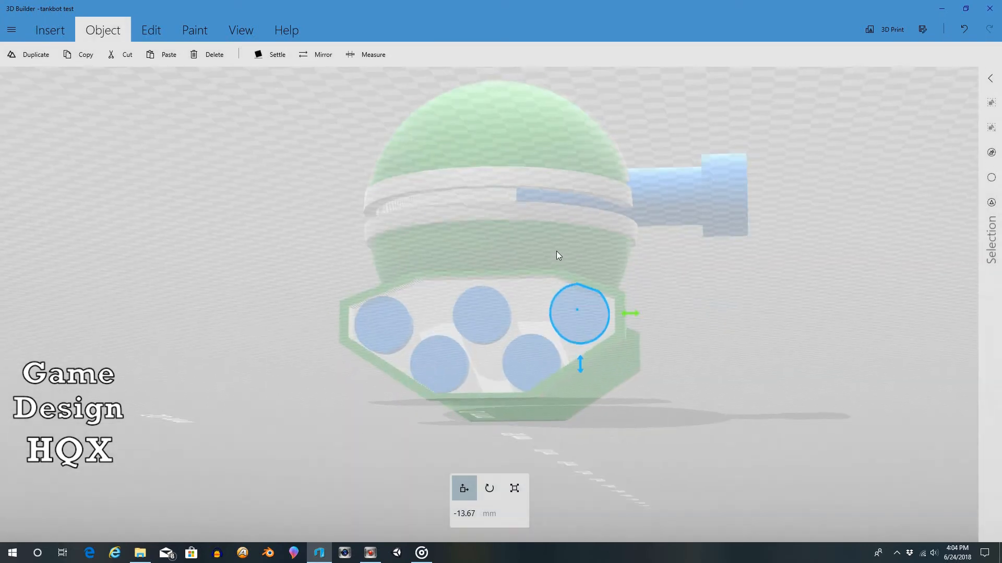
left_click_drag(596, 197, 672, 279)
left_click_drag(361, 280, 406, 202)
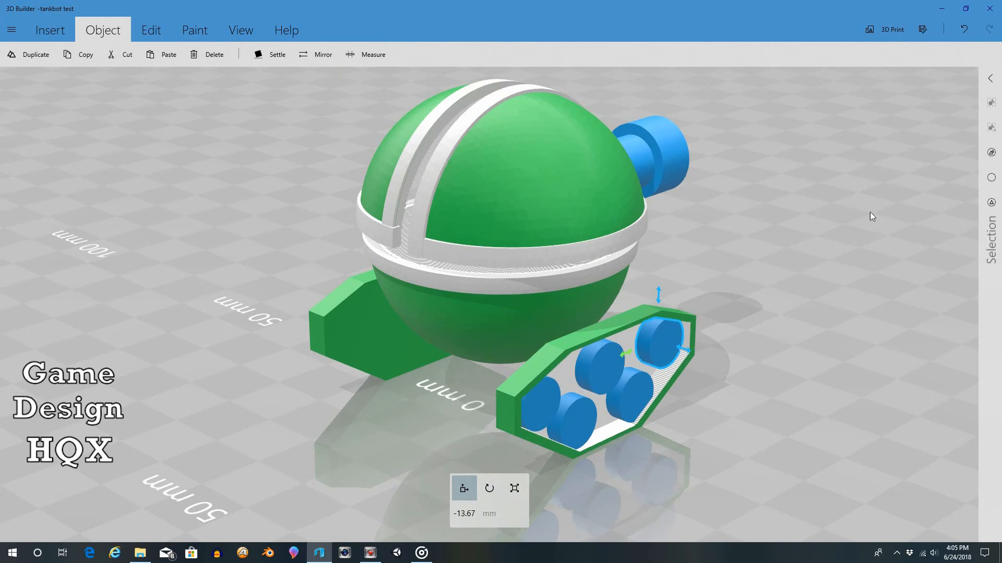
left_click(603, 370)
left_click(546, 400)
left_click(565, 420)
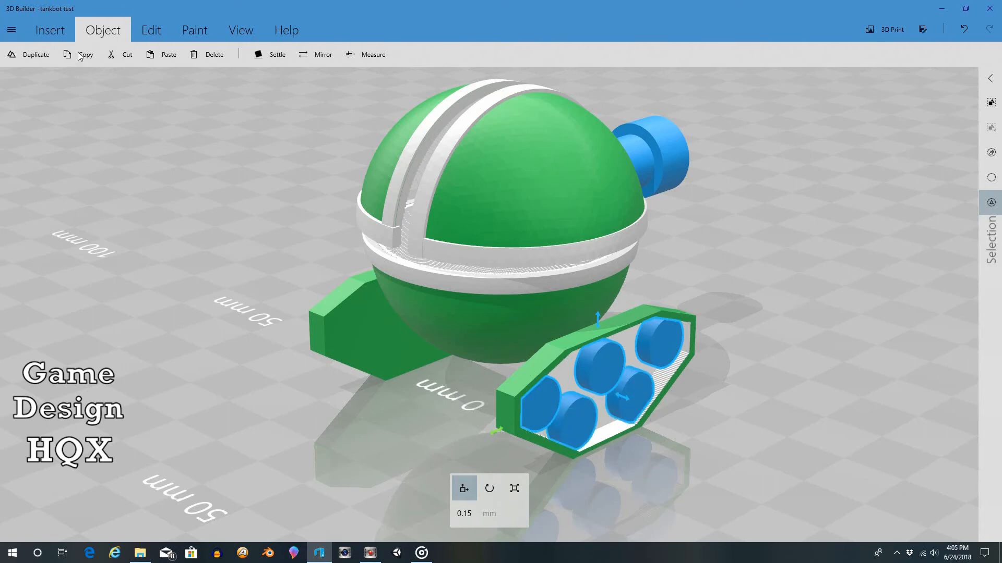
left_click(161, 55)
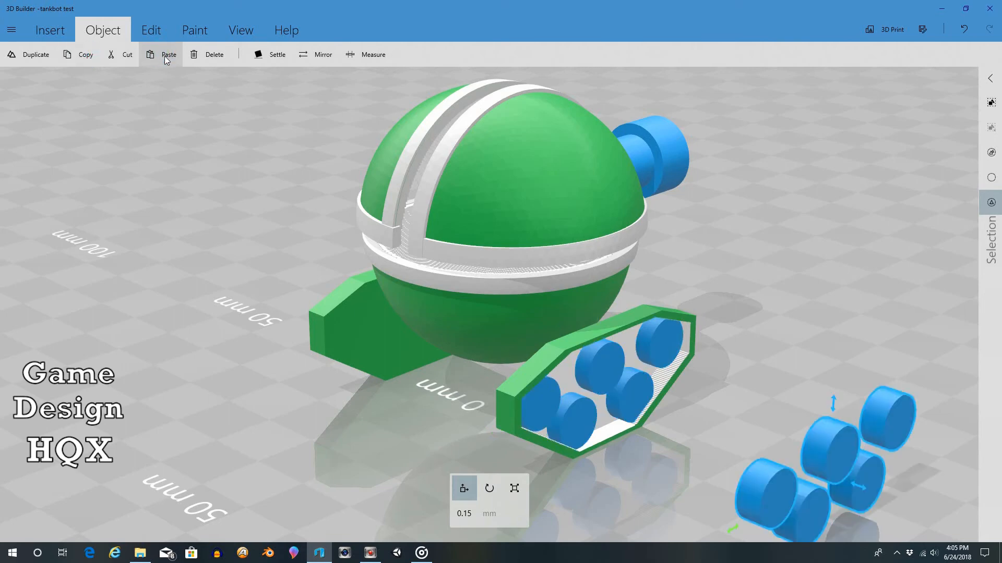
Step: Move the pasted wheel set across the robot into the left track frame, at about 18.99 mm sideways
left_click_drag(861, 487, 371, 308)
left_click_drag(210, 244, 574, 293)
left_click_drag(337, 400, 385, 392)
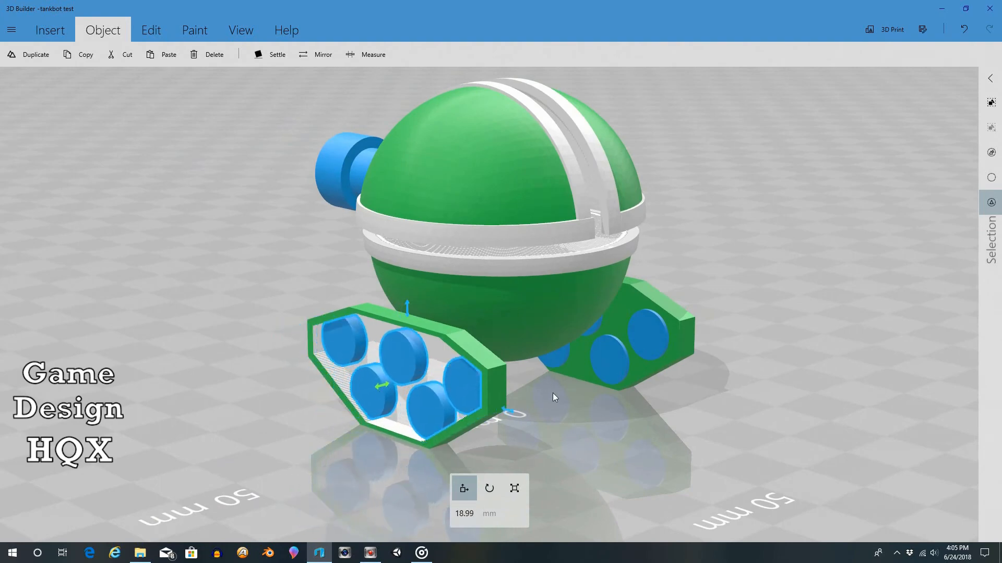
Step: Thin the left wheel set to about 2.53 mm and shift it outward within its track frame to about 19.57 mm
left_click_drag(552, 393, 474, 409)
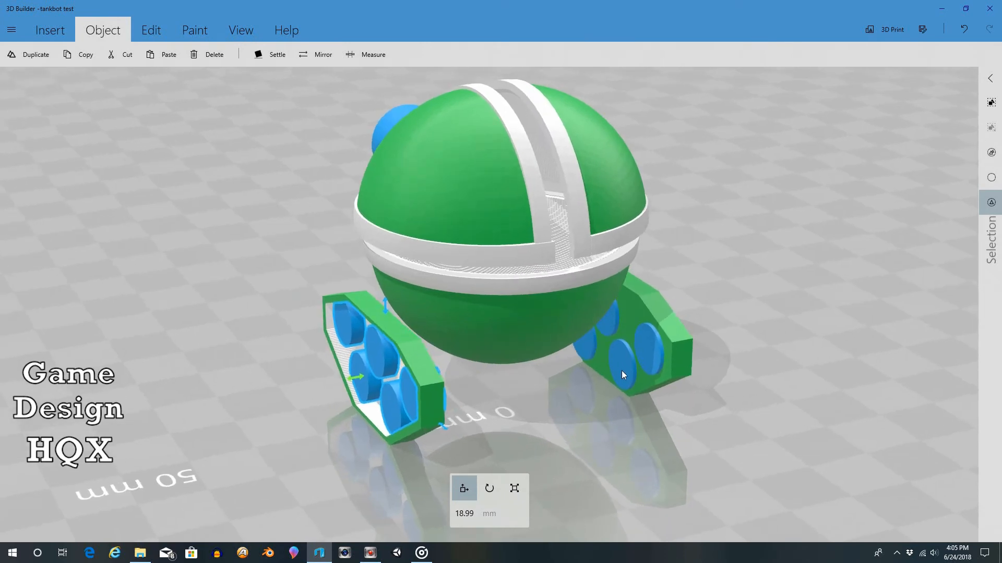
left_click(514, 489)
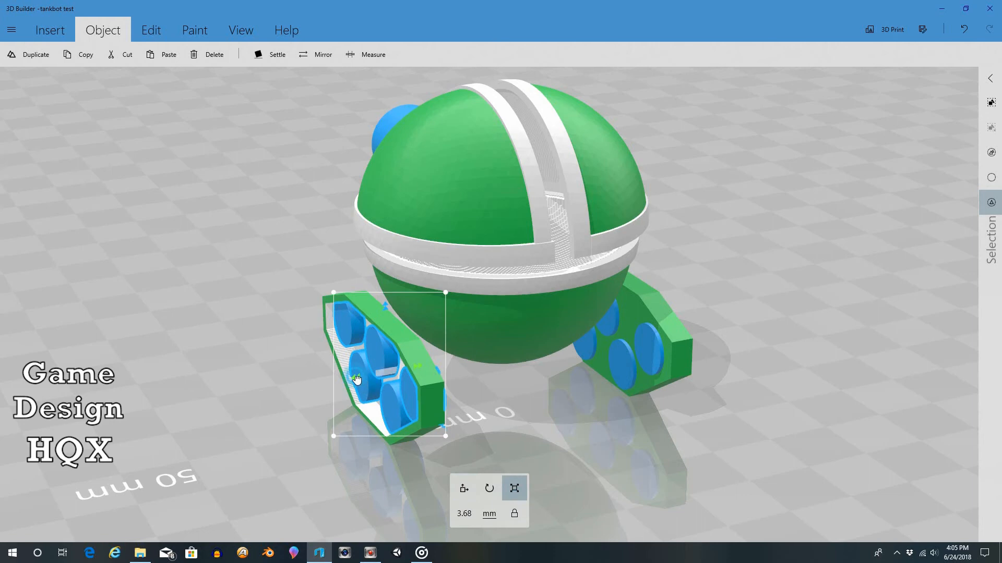
left_click_drag(357, 380, 365, 381)
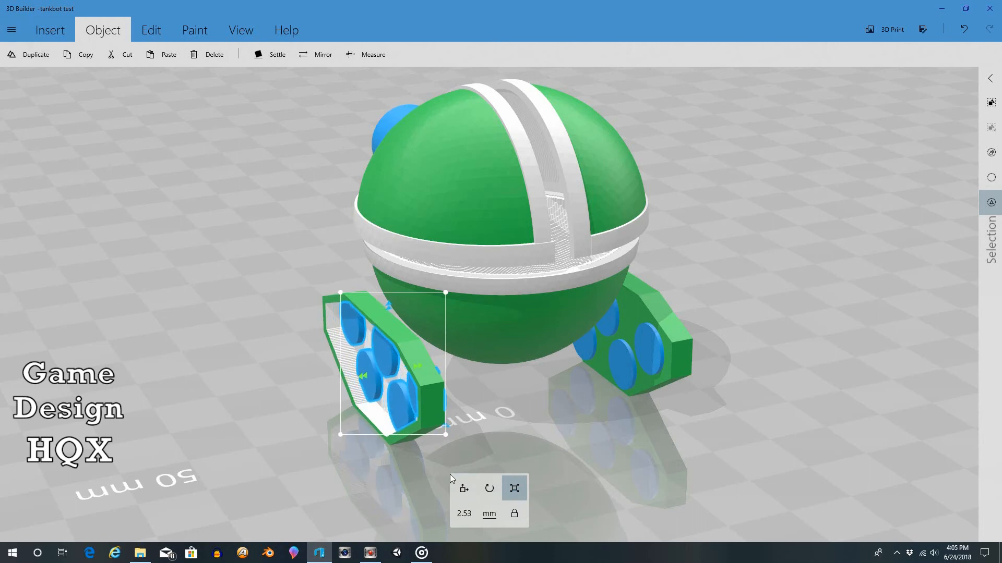
left_click(464, 488)
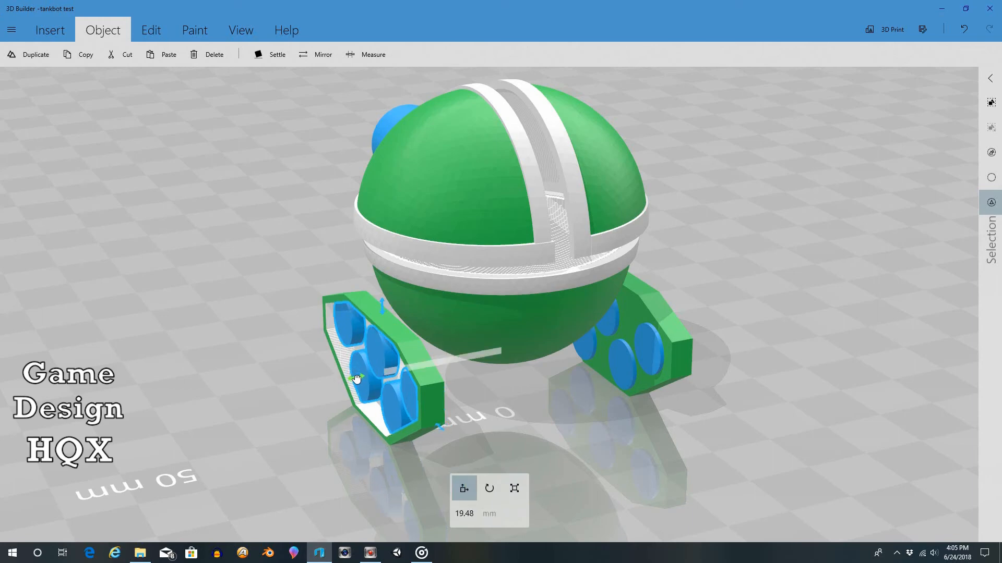
left_click_drag(357, 379, 355, 380)
Step: Clear the current selection and select all five wheels in the right track frame
left_click_drag(579, 403, 180, 346)
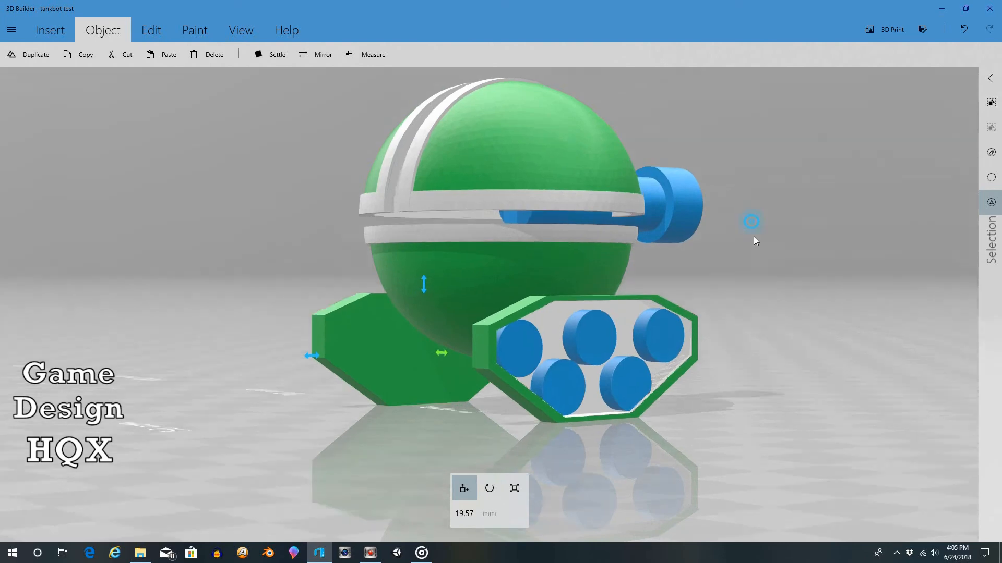
left_click_drag(753, 236, 756, 276)
left_click(990, 178)
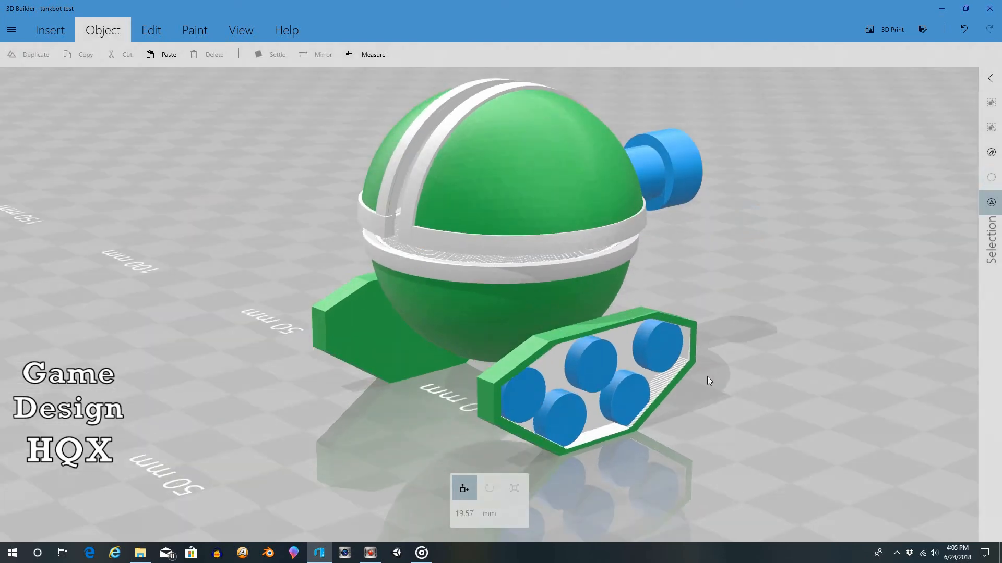
left_click(646, 351)
left_click(595, 361)
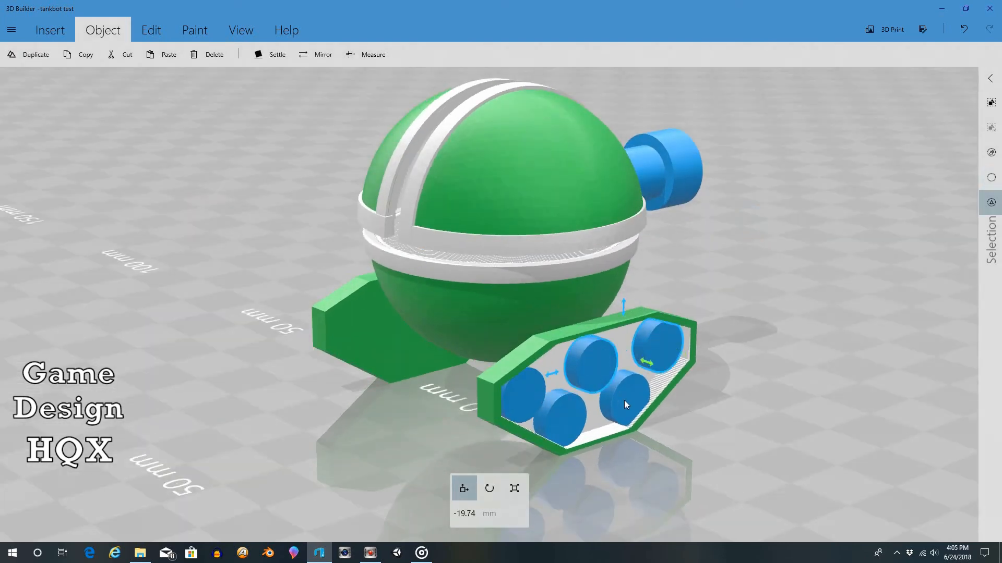
left_click(624, 400)
left_click(565, 427)
left_click(524, 386)
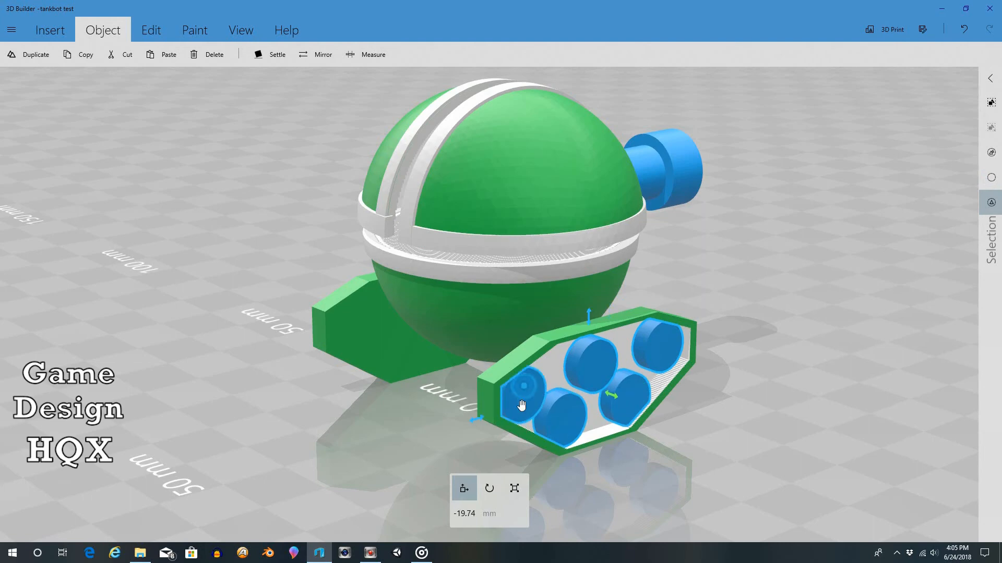
Step: Thin the right wheel set and shift it outward within its track frame to about -20.33 mm
left_click(511, 489)
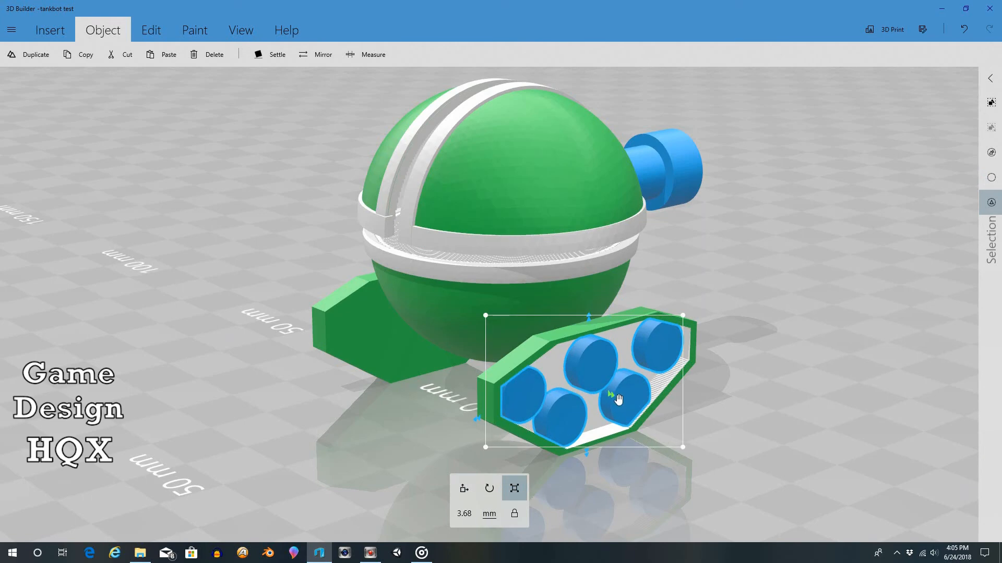
left_click_drag(615, 398, 618, 396)
left_click(475, 486)
Step: Examine the tank robot from the front and both sides to check the wheels and track frames
left_click_drag(705, 377, 290, 357)
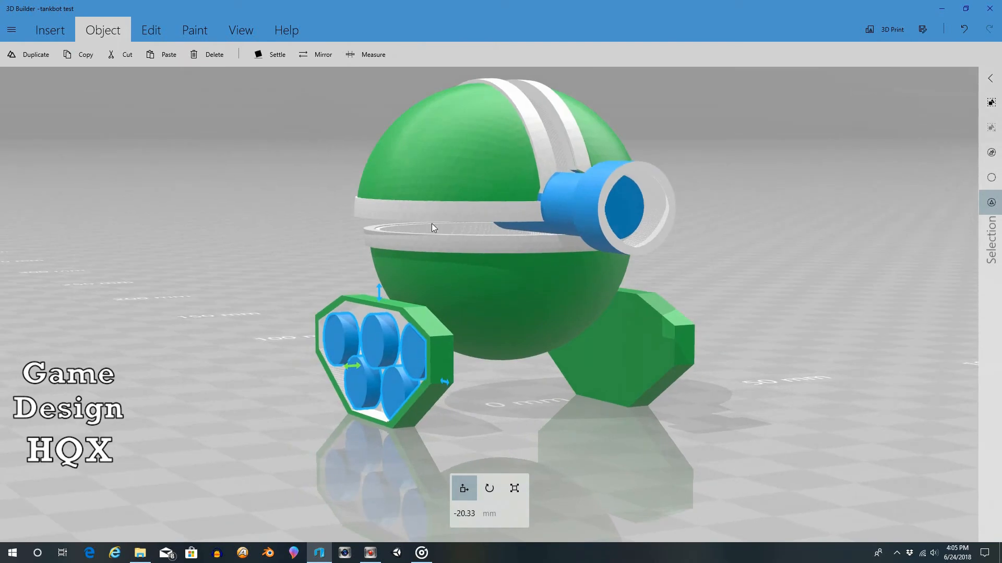
left_click_drag(617, 253, 546, 243)
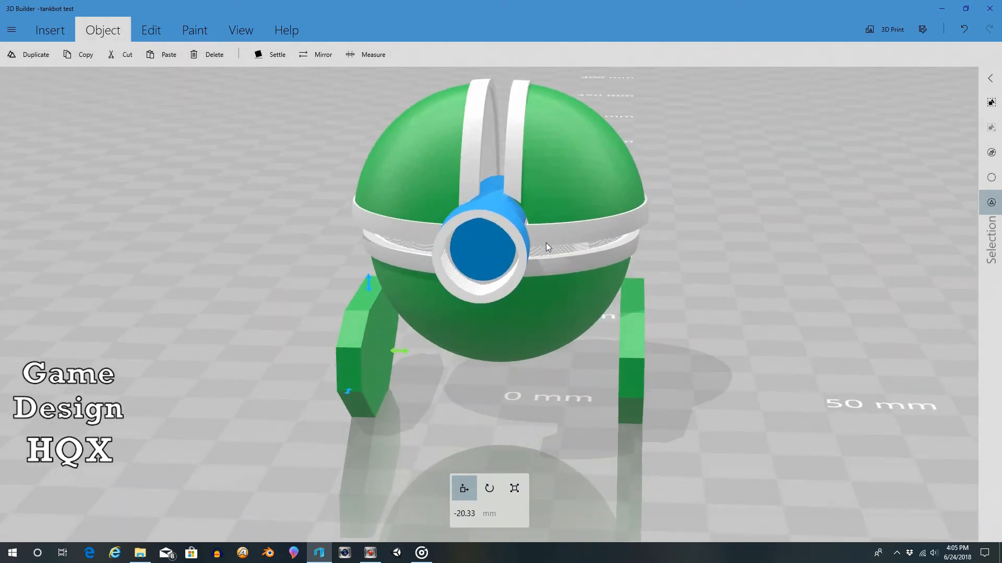
left_click_drag(592, 238, 671, 241)
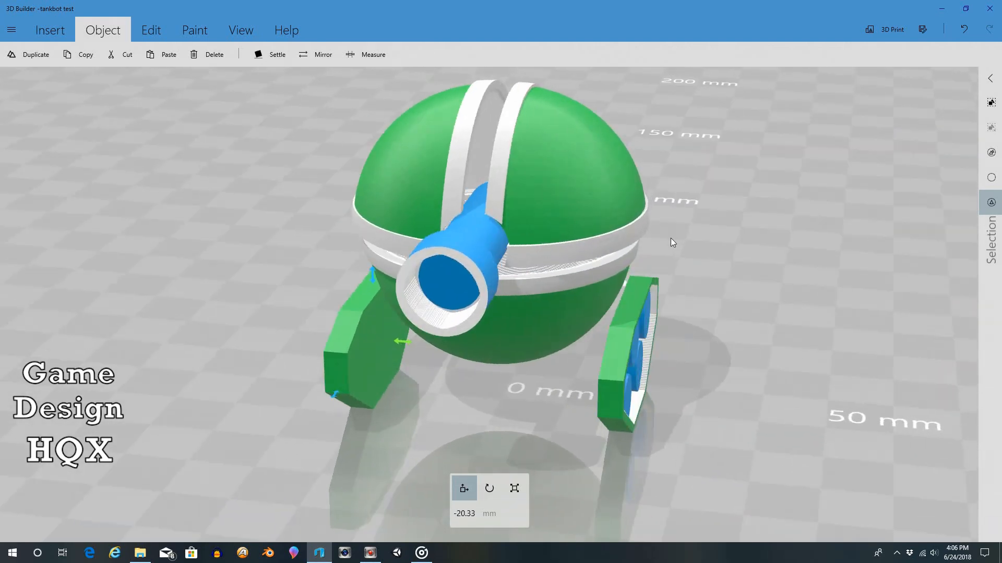
scroll(668, 252, "down", 2)
left_click_drag(640, 280, 687, 298)
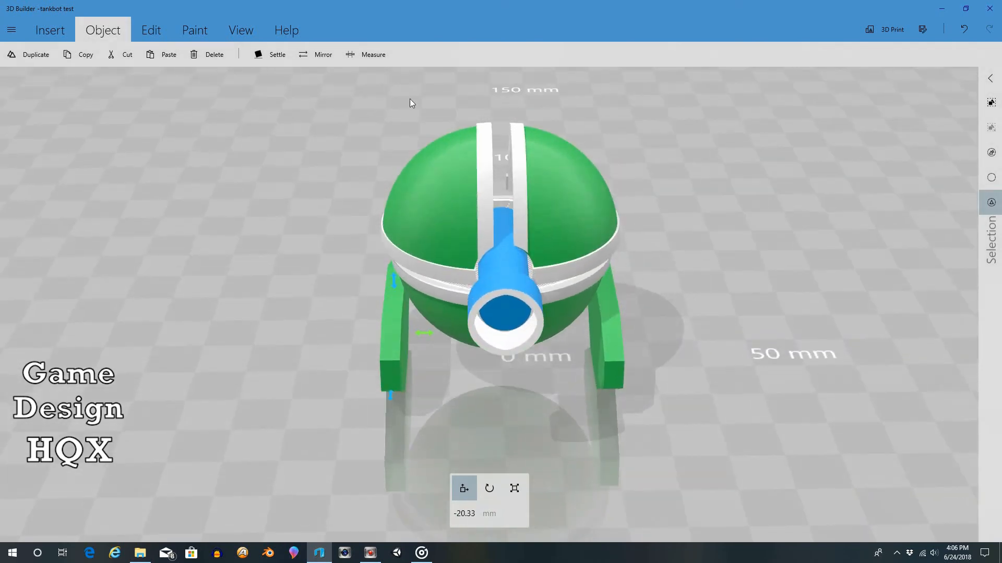
left_click_drag(707, 284, 379, 249)
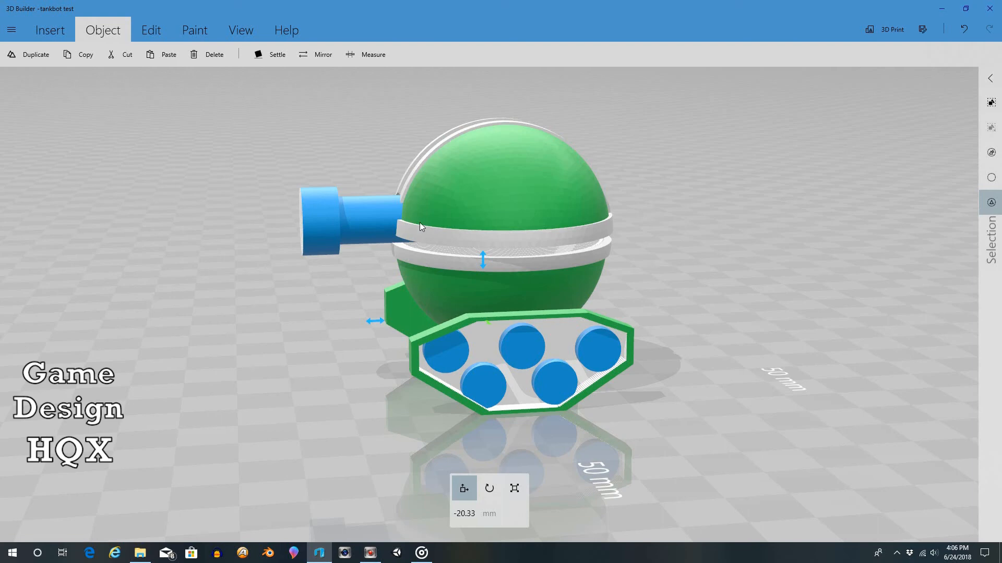
left_click_drag(172, 282, 537, 294)
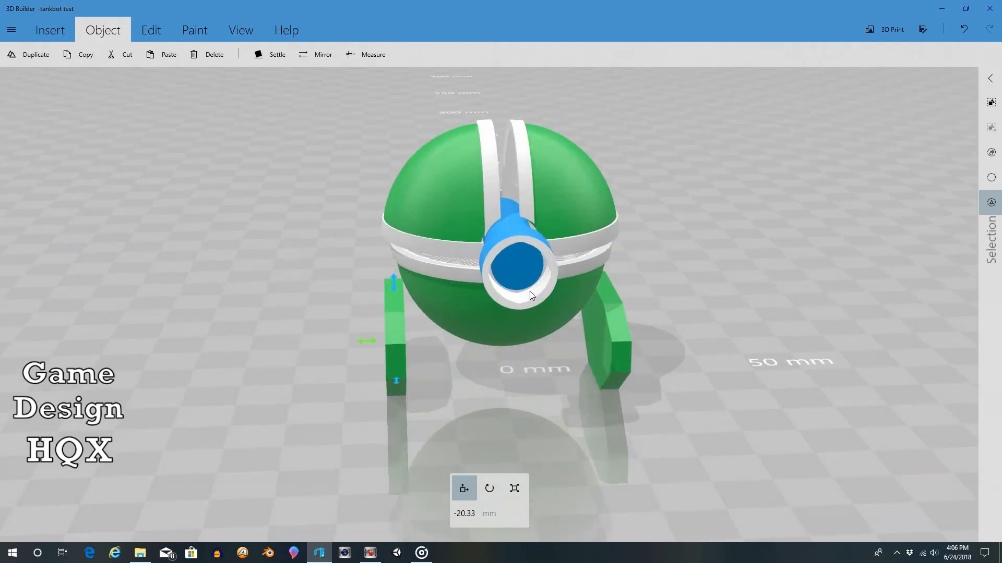
left_click_drag(671, 187, 498, 262)
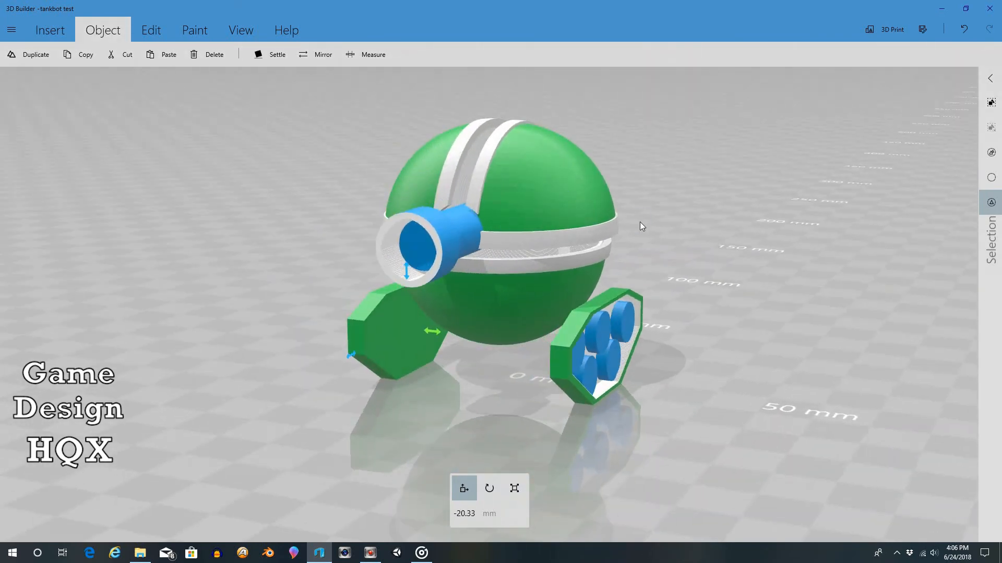
left_click_drag(640, 221, 460, 218)
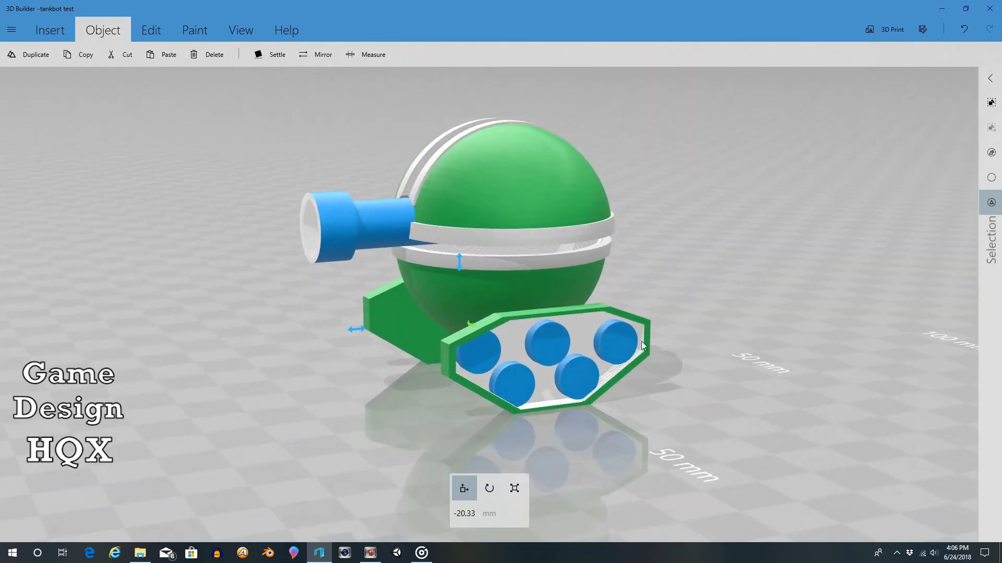
left_click_drag(645, 280, 565, 334)
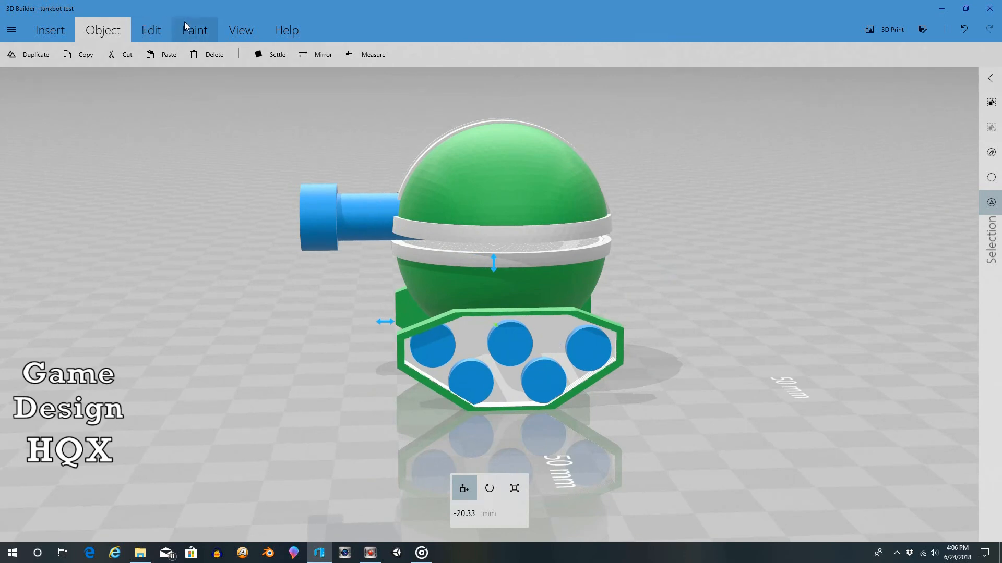
Step: Select only the left track frame and paint its white recessed face green at full coverage
left_click(475, 335)
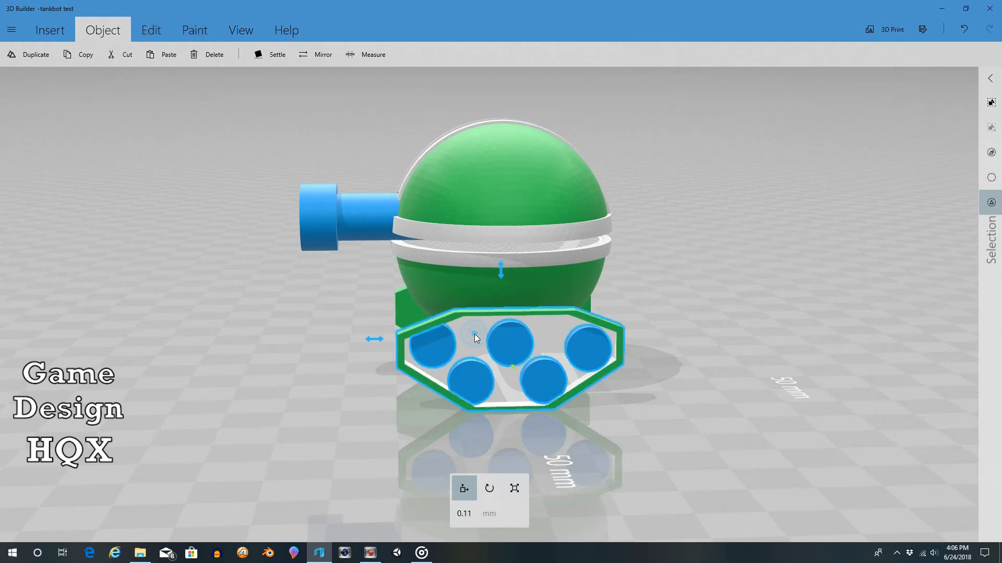
left_click(991, 177)
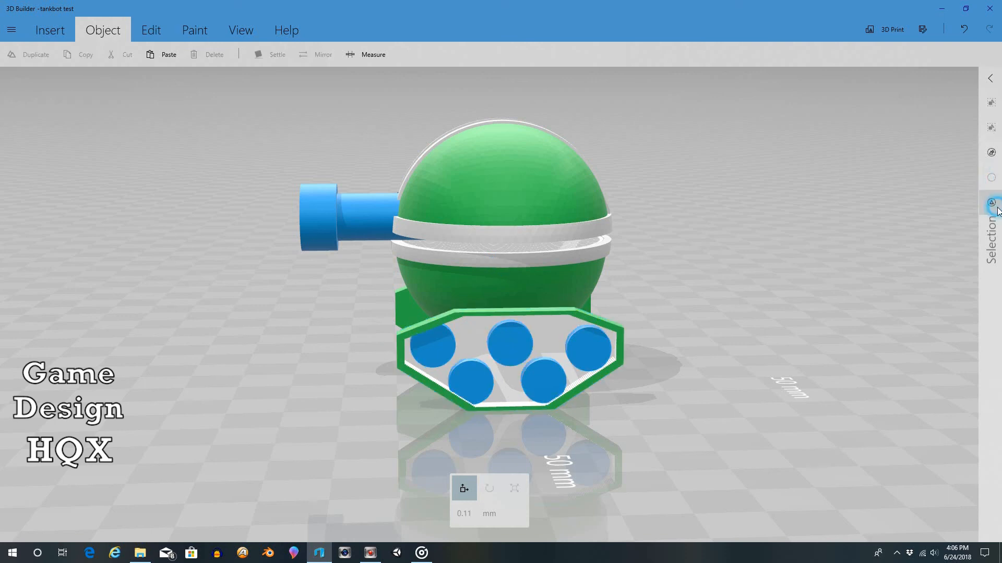
left_click(542, 326)
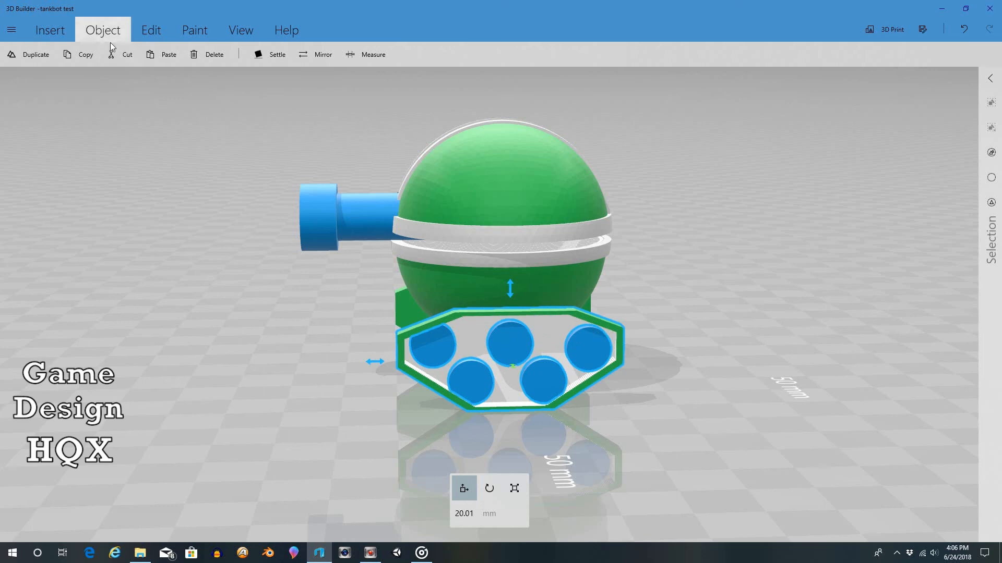
left_click(195, 30)
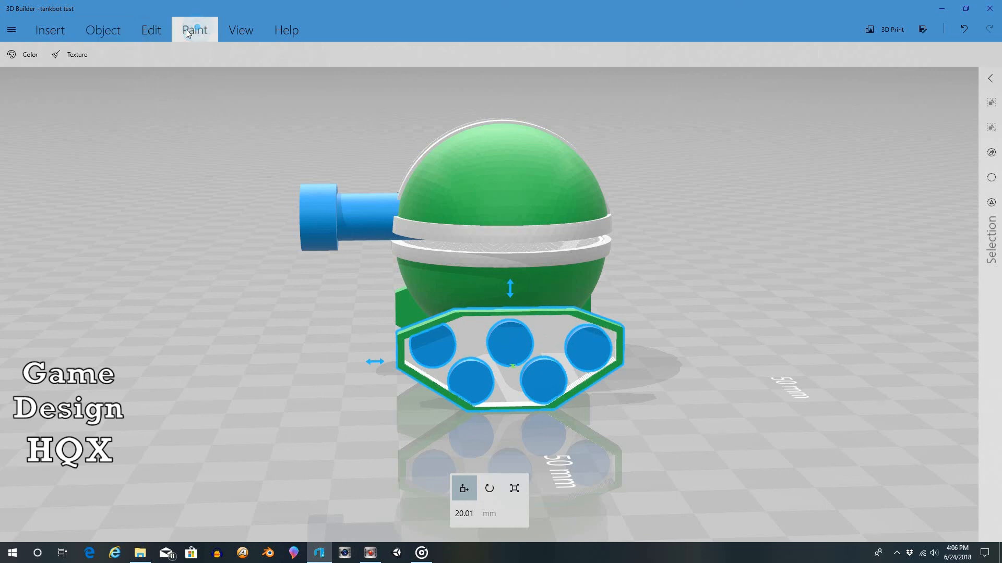
left_click(29, 57)
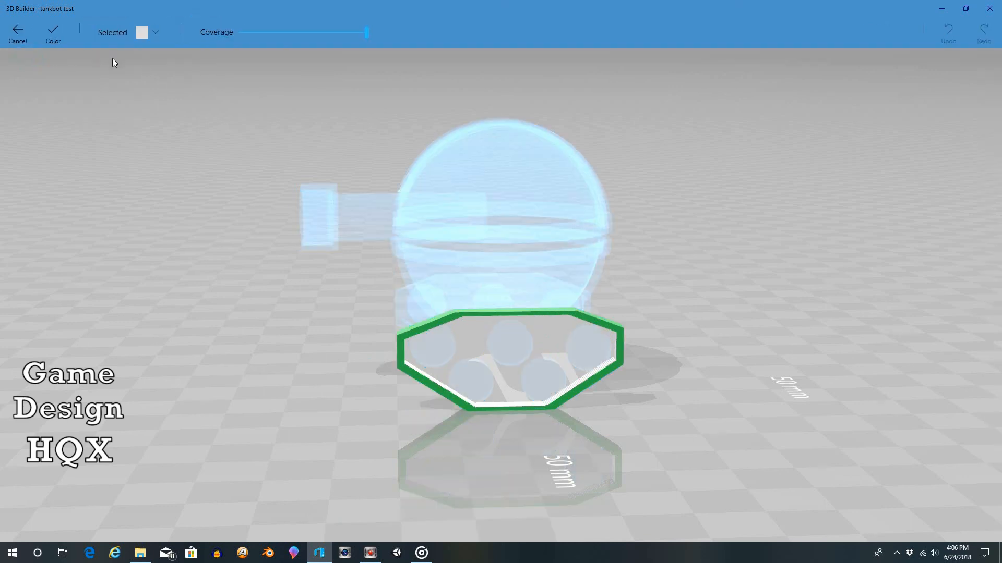
left_click(154, 33)
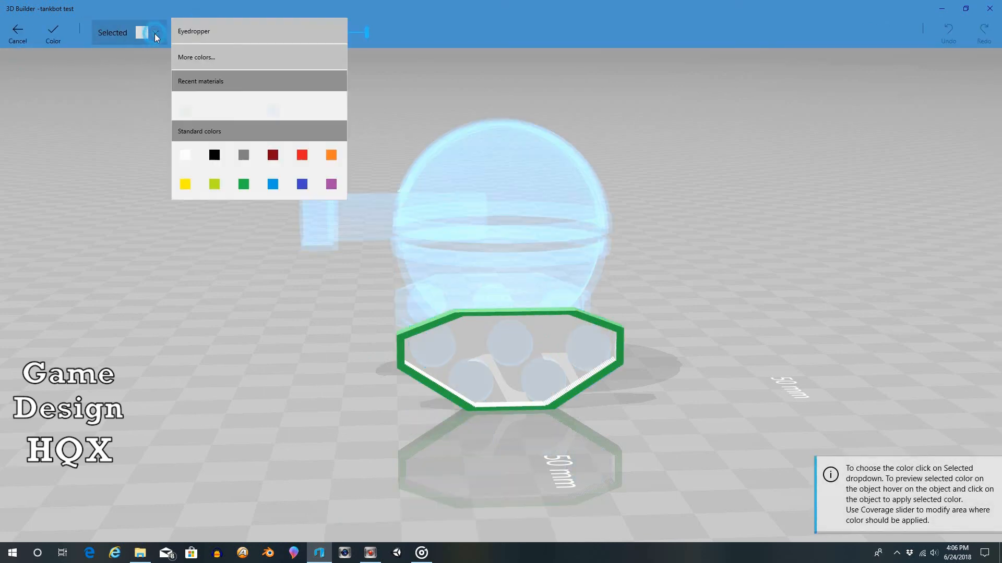
left_click(243, 185)
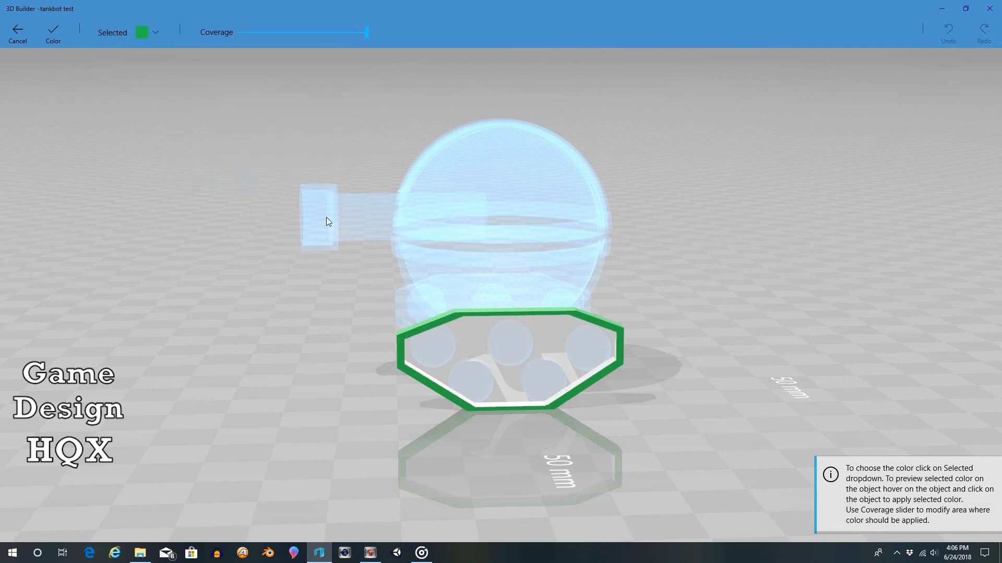
left_click(468, 333)
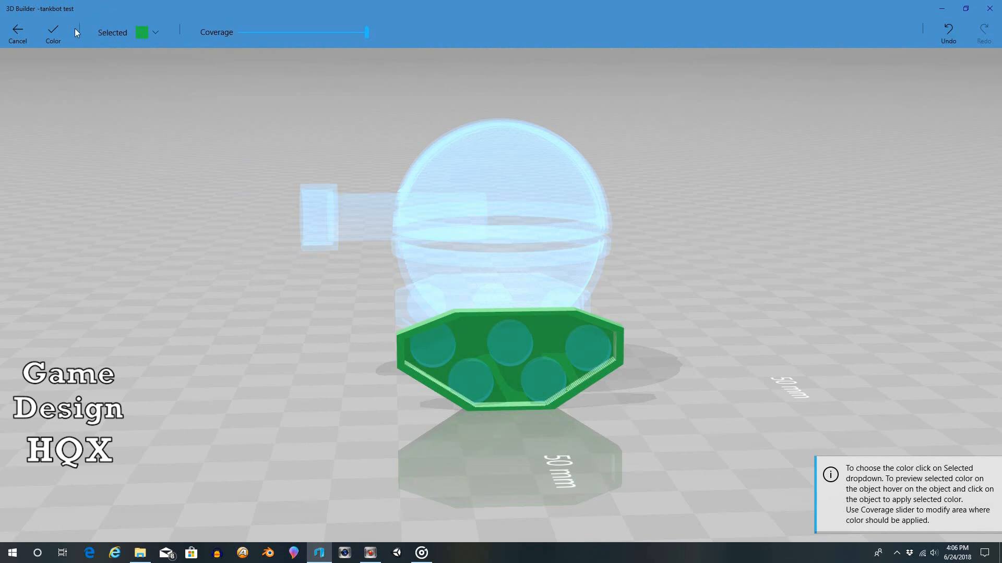
left_click(54, 35)
Step: Paint the white recessed face of the right track frame the same green
mouse_move(164, 177)
right_mouse_down()
mouse_move(619, 268)
mouse_move(789, 217)
mouse_move(611, 383)
right_mouse_up()
left_click(408, 339)
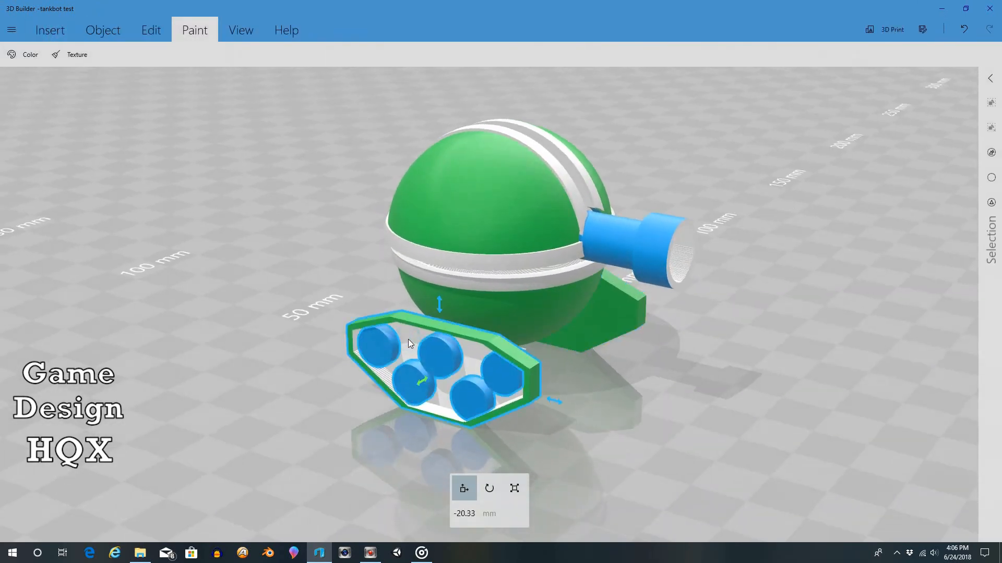
left_click(27, 55)
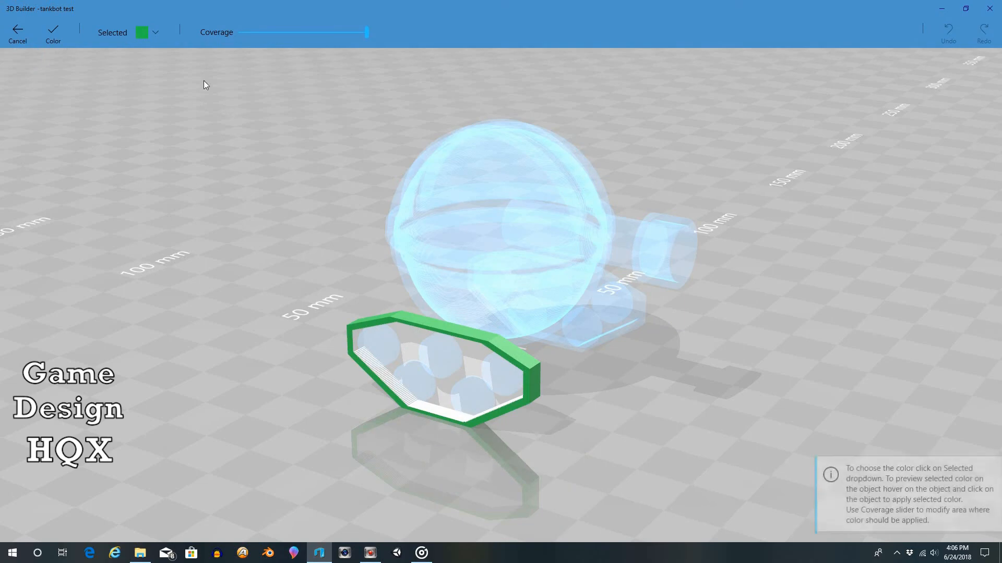
left_click(408, 340)
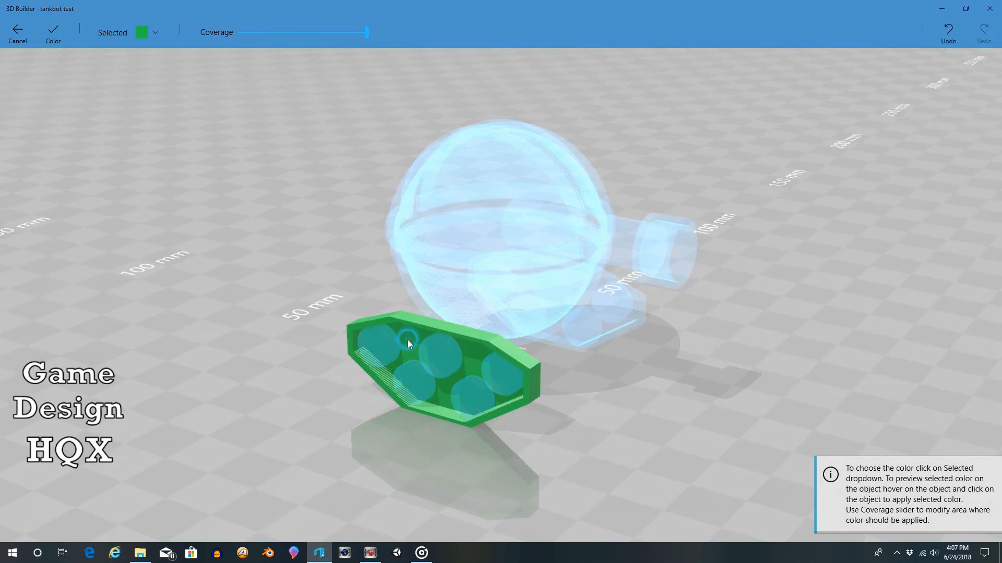
left_click(55, 37)
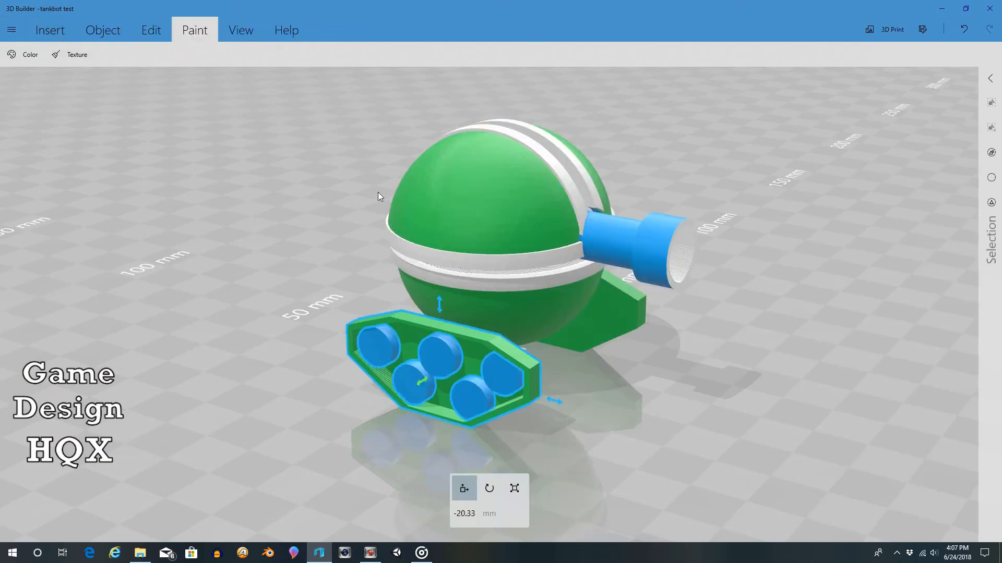
left_click_drag(622, 178, 505, 158)
left_click_drag(265, 236, 178, 265)
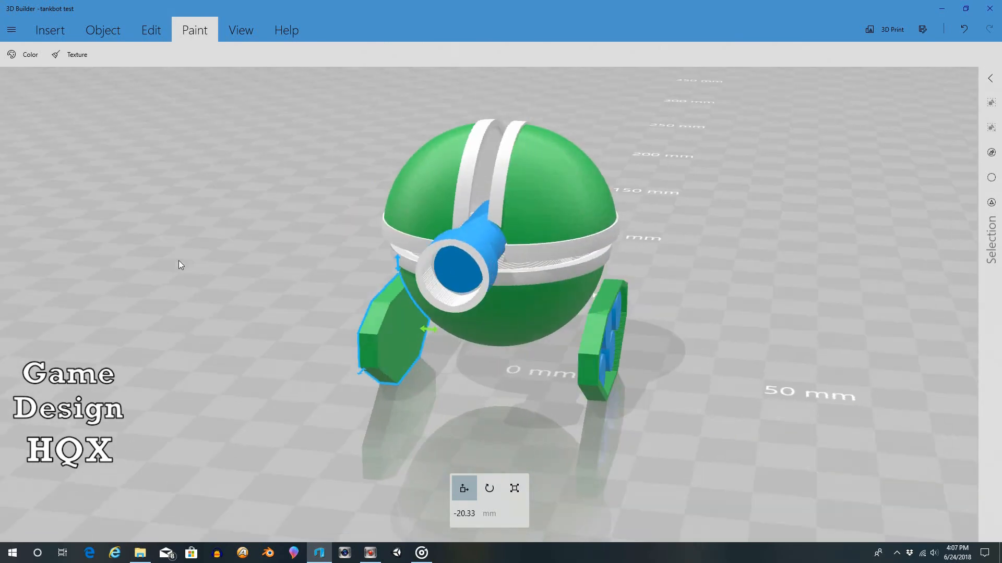
left_click_drag(649, 250, 714, 249)
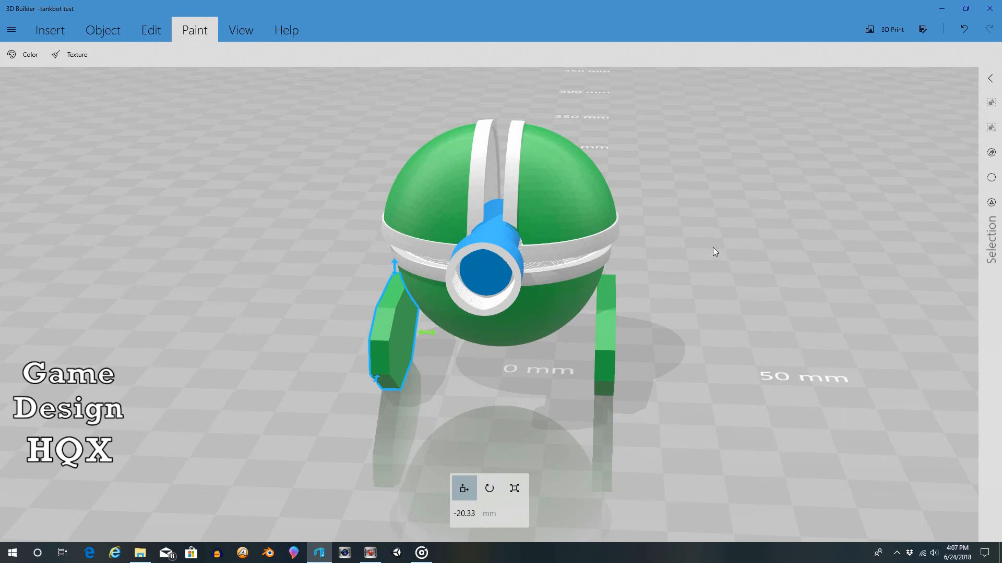